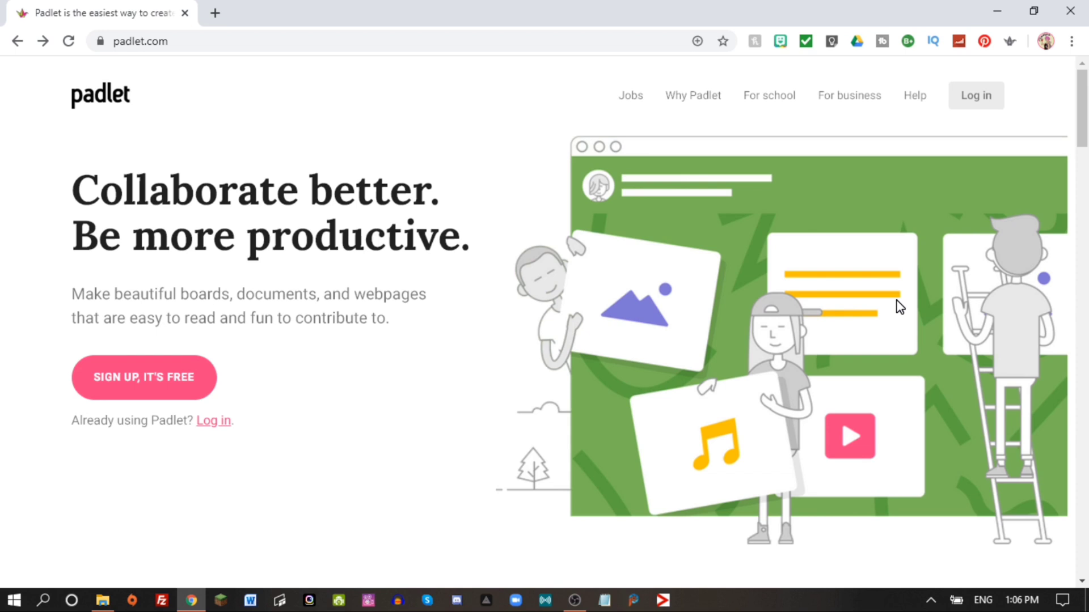
# Step: Sign in to Padlet with the existing Google account, starting from the sign-up page
pyautogui.click(173, 380)
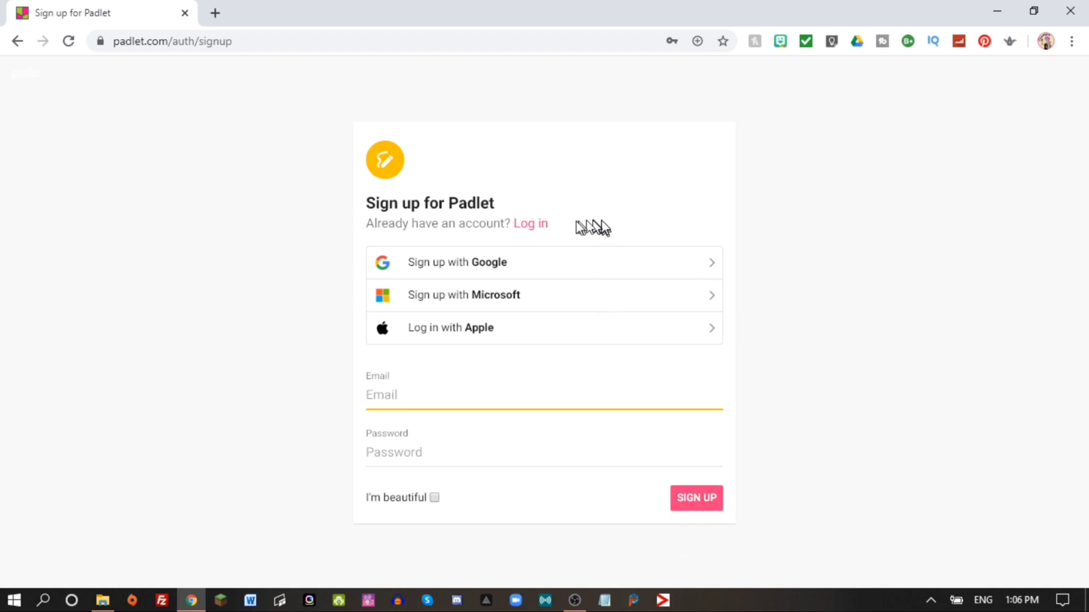
pyautogui.click(536, 232)
pyautogui.click(500, 254)
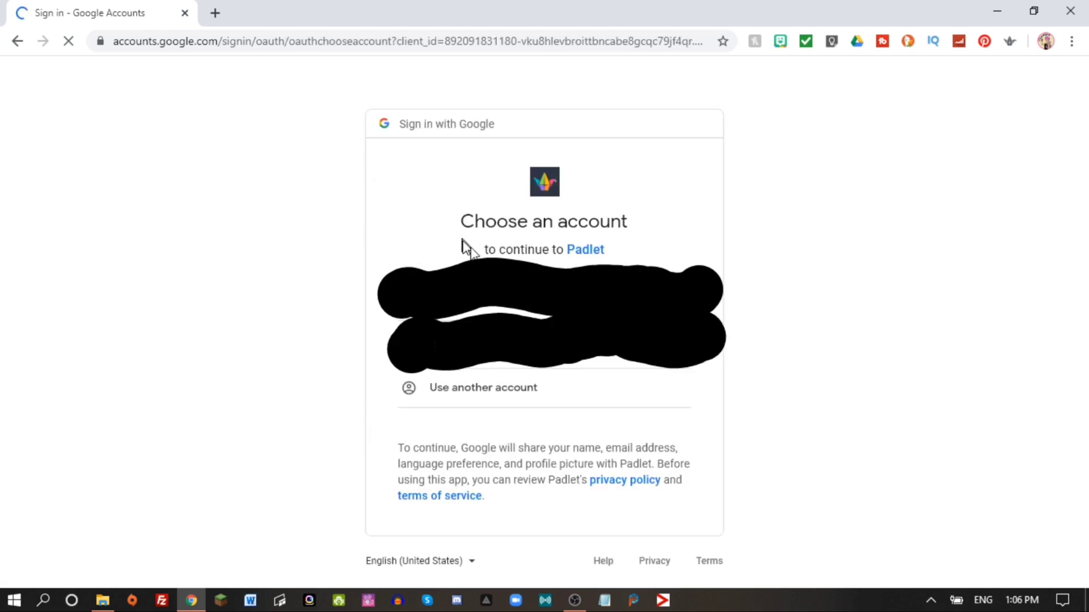
pyautogui.click(488, 310)
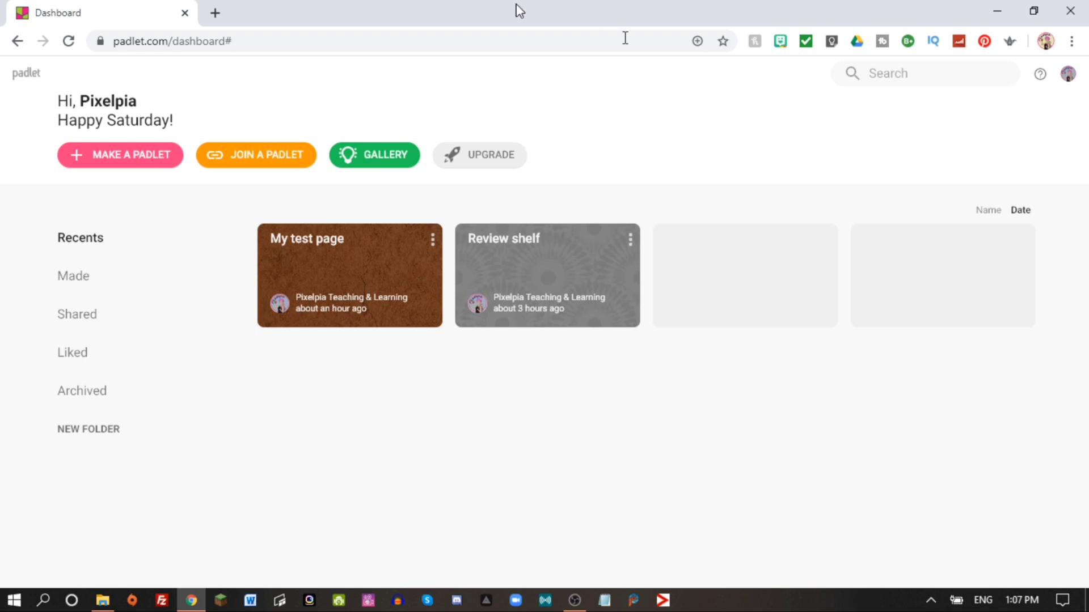
# Step: Open the "My test page" padlet, look through all its sample posts, and return to the dashboard
pyautogui.click(356, 273)
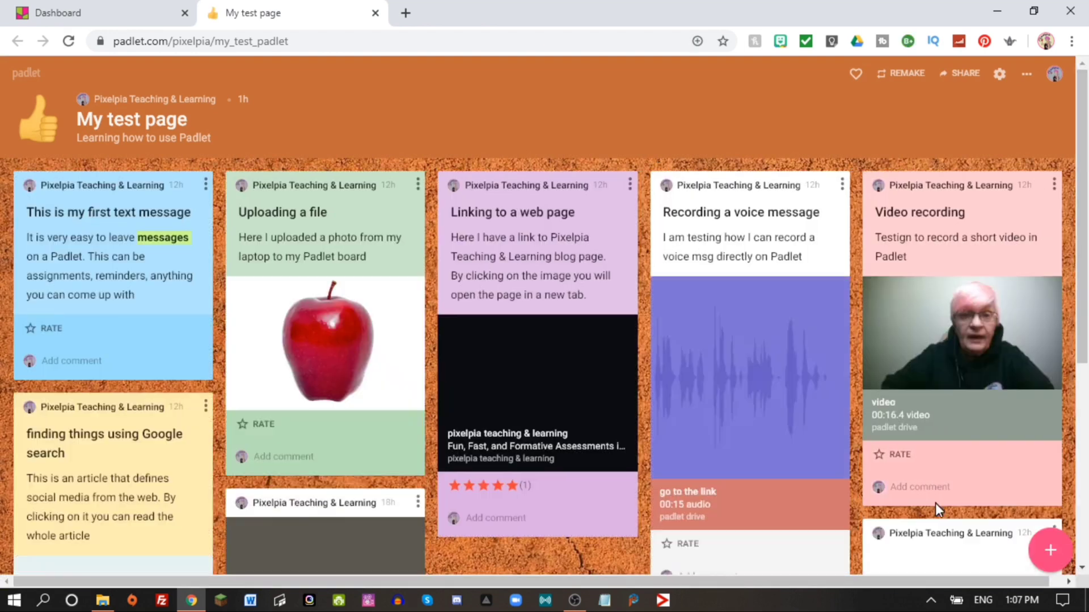
pyautogui.moveTo(1085, 230)
pyautogui.mouseDown()
pyautogui.moveTo(1085, 292)
pyautogui.moveTo(1088, 224)
pyautogui.mouseUp()
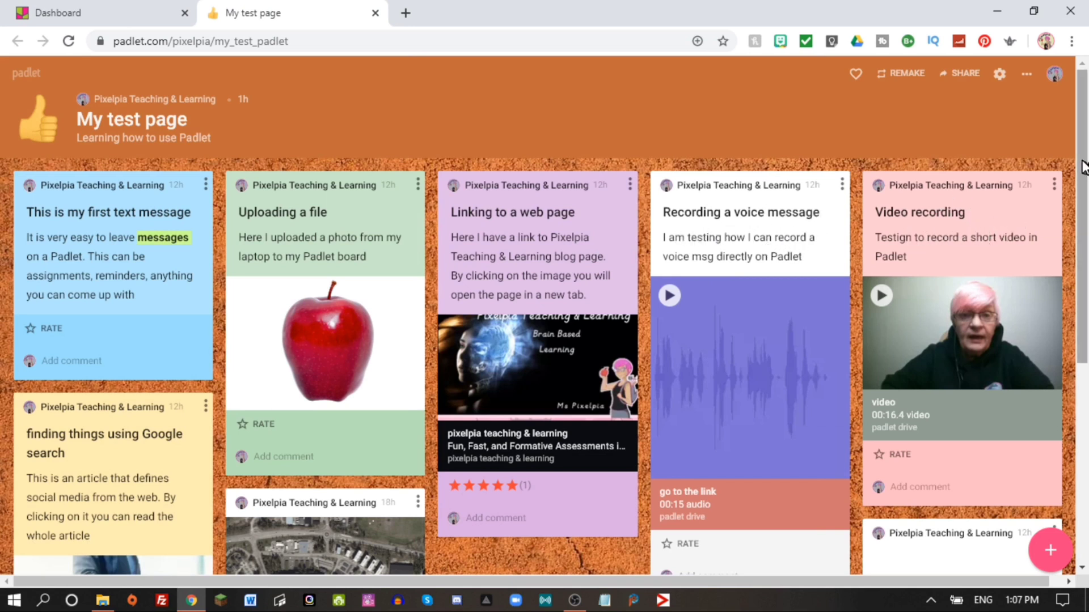
pyautogui.moveTo(1083, 166); pyautogui.dragTo(1086, 298)
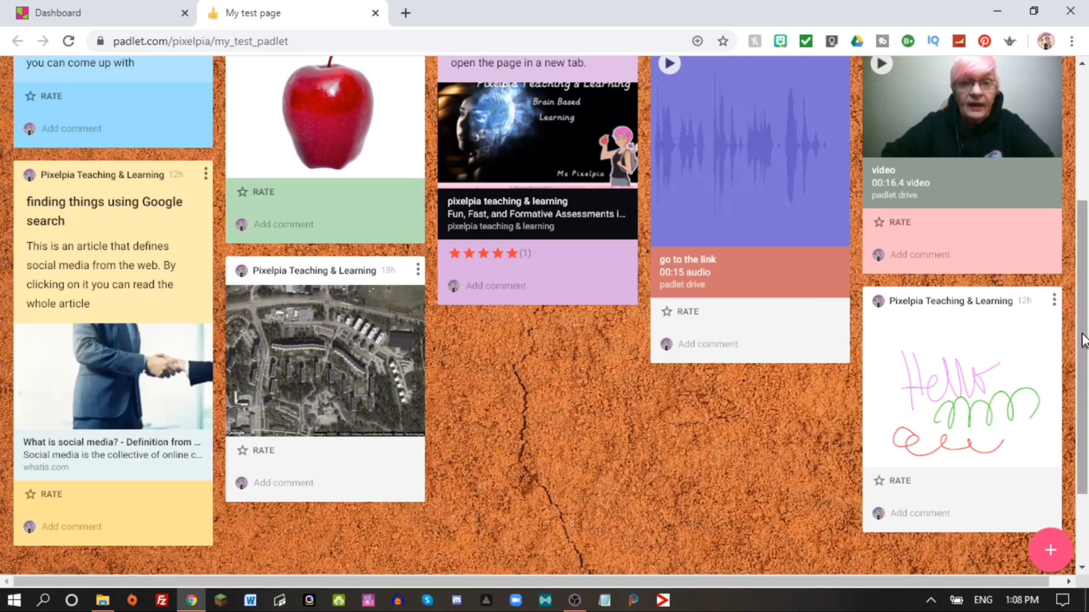
pyautogui.moveTo(1083, 289); pyautogui.dragTo(1083, 158)
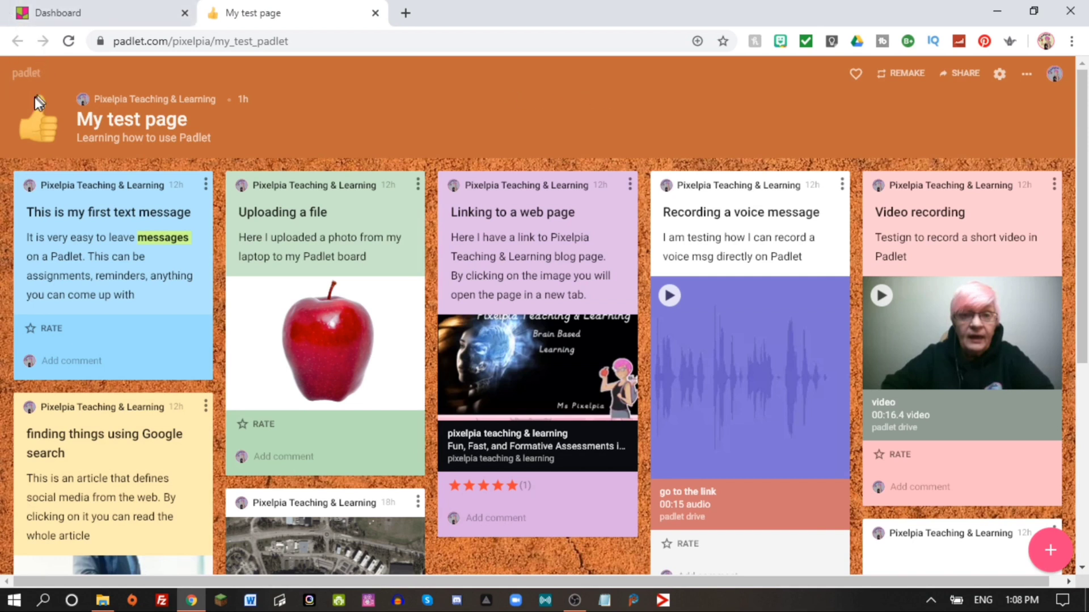
pyautogui.click(27, 75)
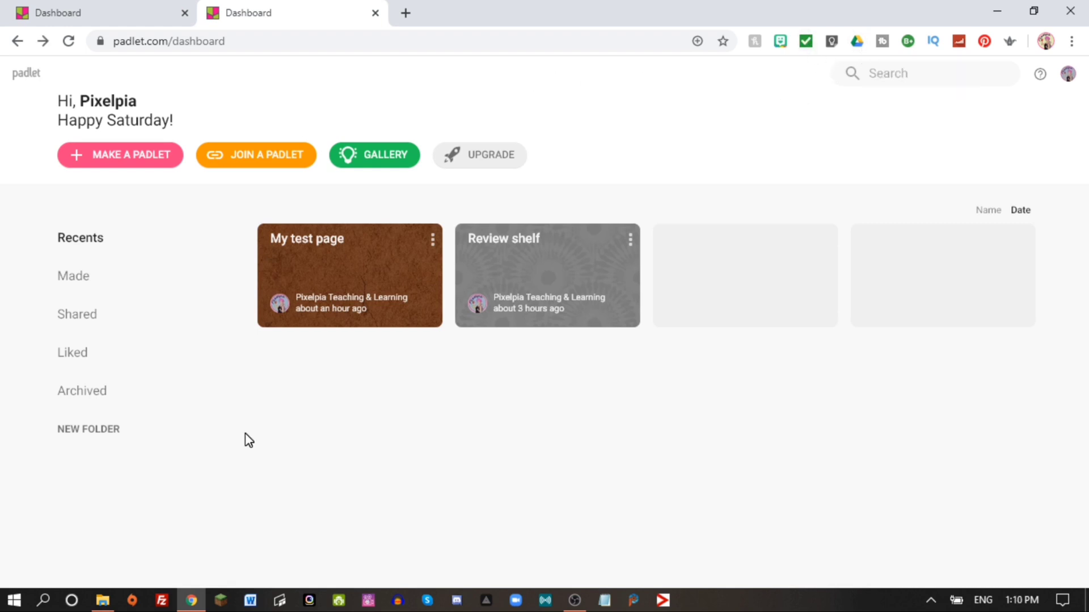
# Step: Create a new blank padlet using the Wall layout
pyautogui.click(132, 162)
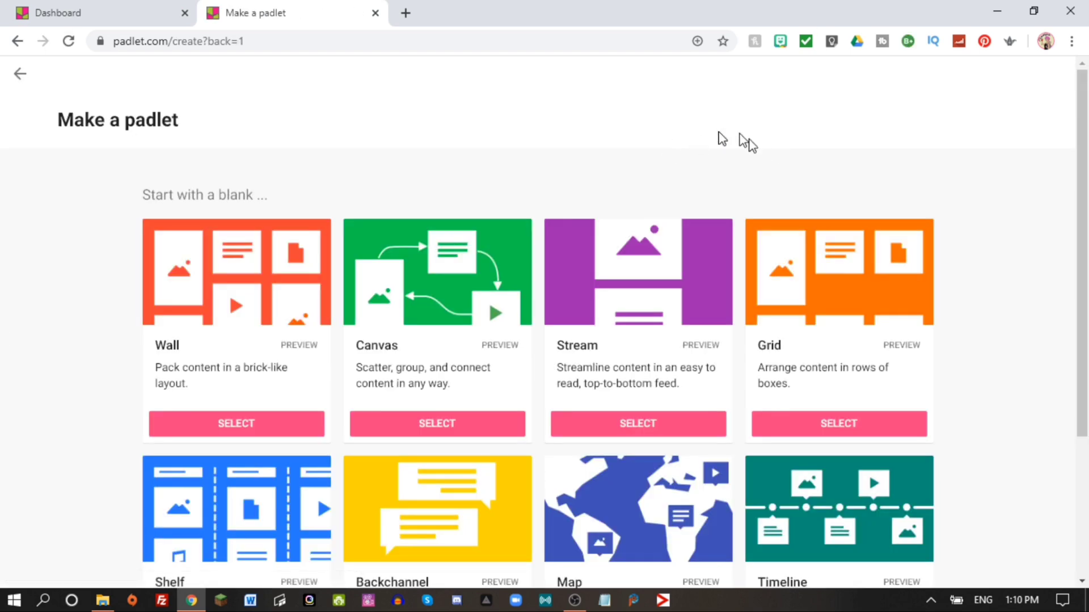
pyautogui.moveTo(1087, 164); pyautogui.dragTo(1087, 250)
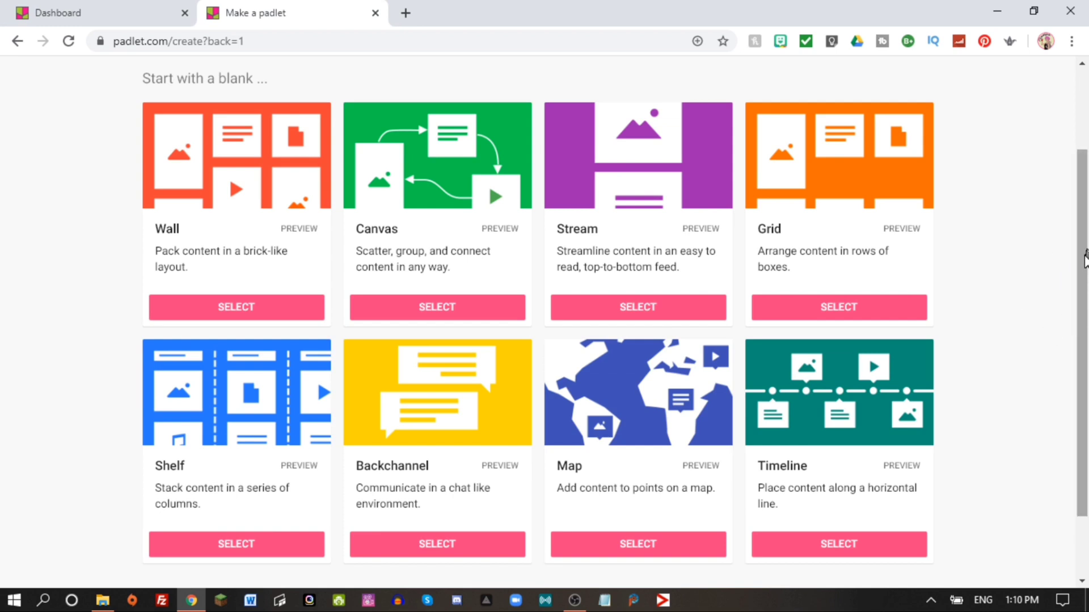
pyautogui.scroll(-1, 1087, 277)
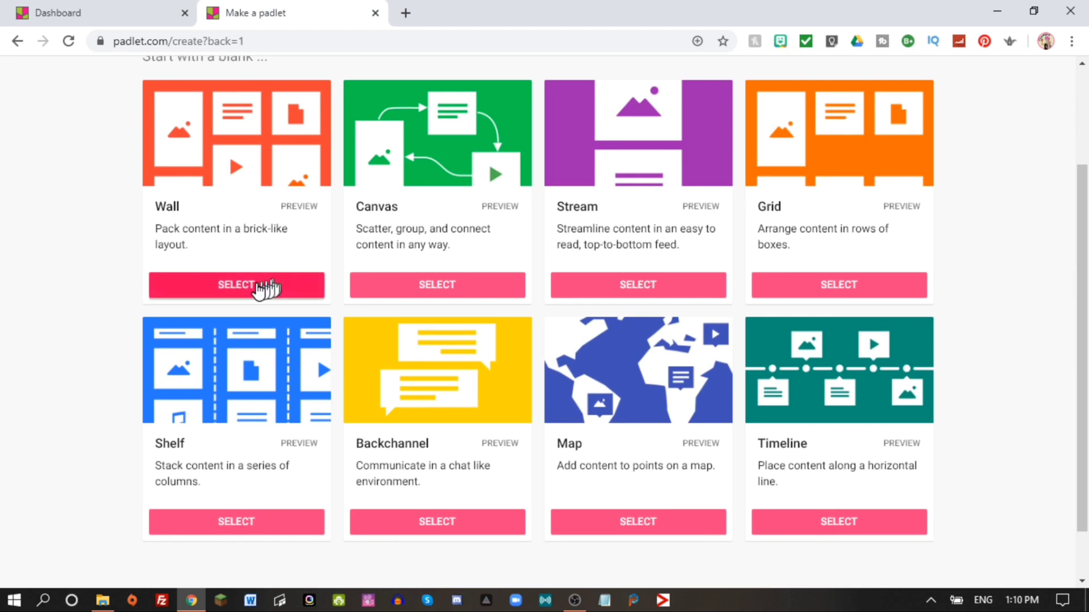
pyautogui.click(256, 288)
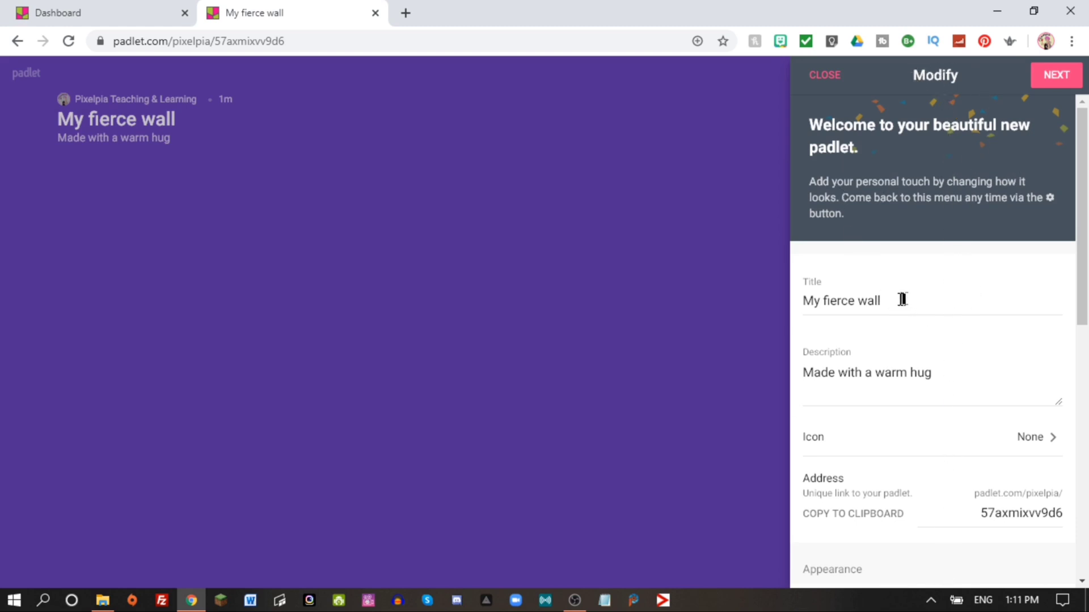
# Step: Replace the new padlet's title with "My Test wall"
pyautogui.moveTo(905, 299); pyautogui.dragTo(779, 312)
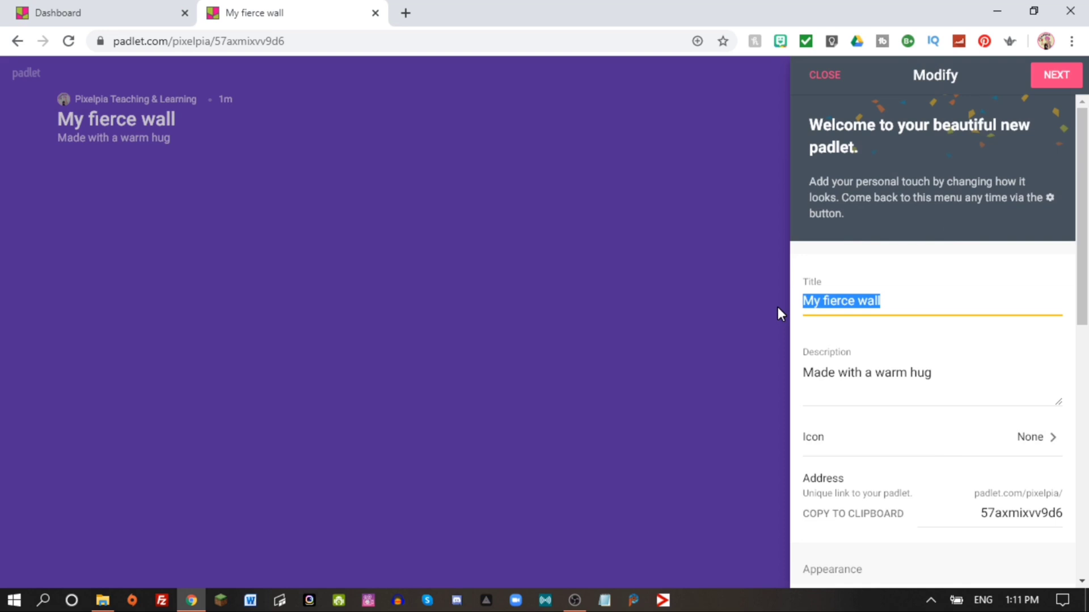
pyautogui.write('Mt')
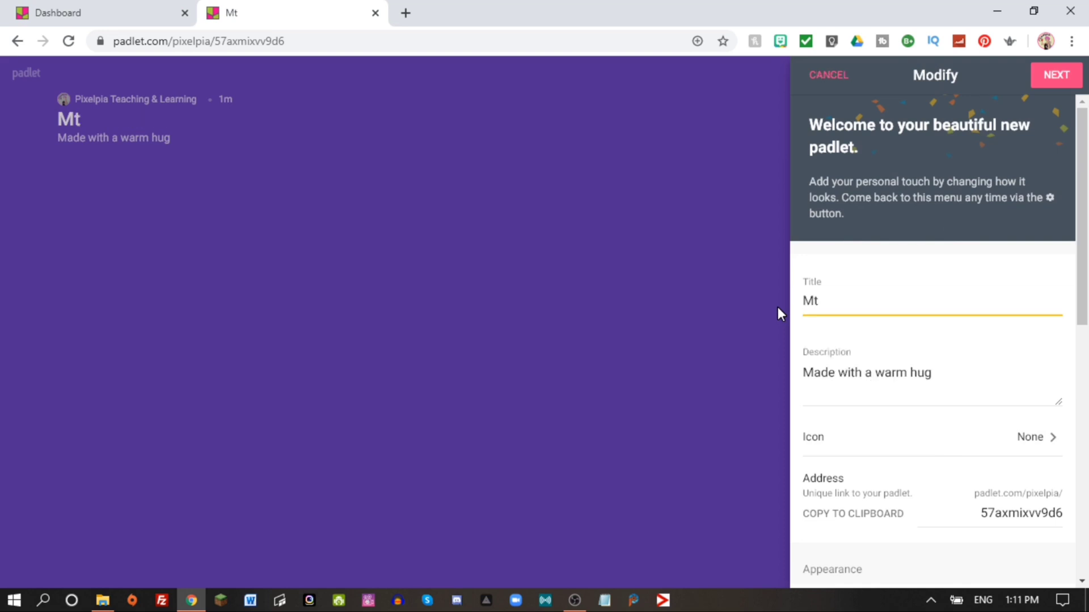
pyautogui.press('BackSpace')
pyautogui.write('y ')
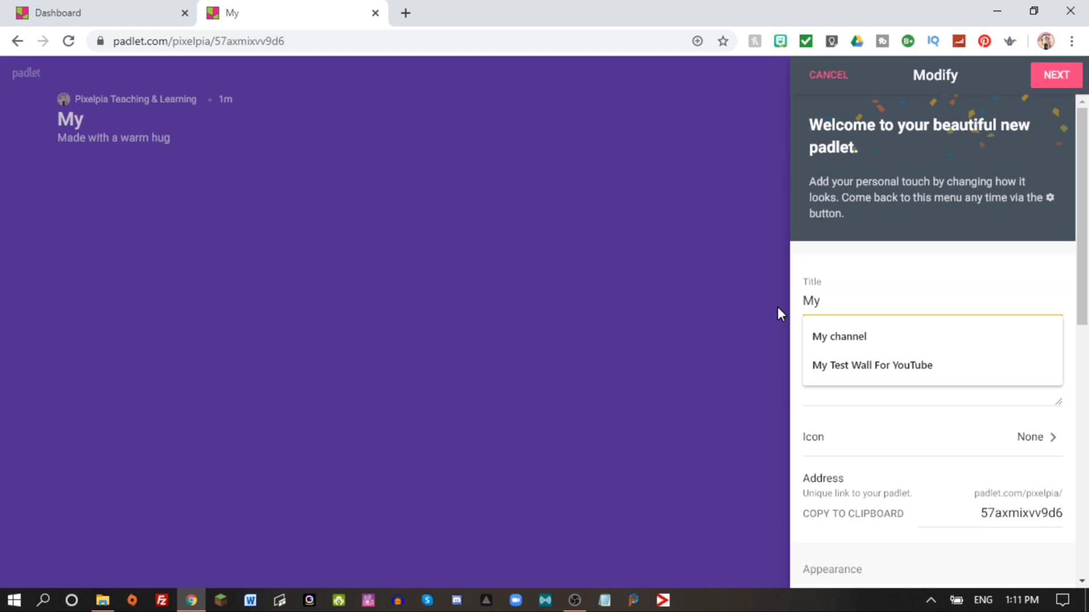
pyautogui.write('Test waa')
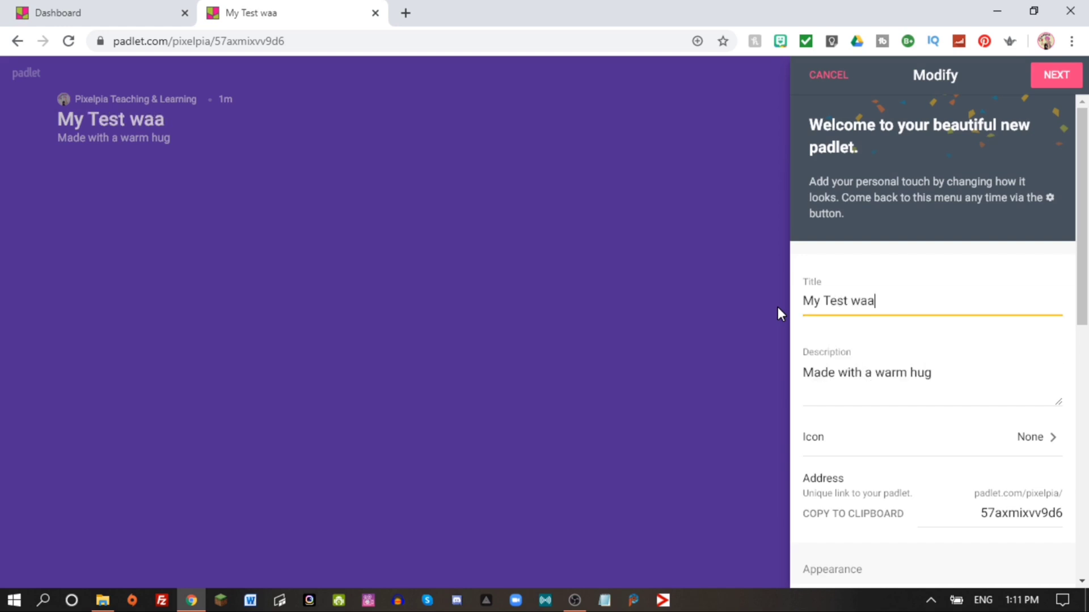
pyautogui.press('BackSpace')
pyautogui.write(';')
pyautogui.press('BackSpace')
pyautogui.write('ll')
# Step: Replace the padlet's default description with "For my YouTube tutorial"
pyautogui.press('Tab')
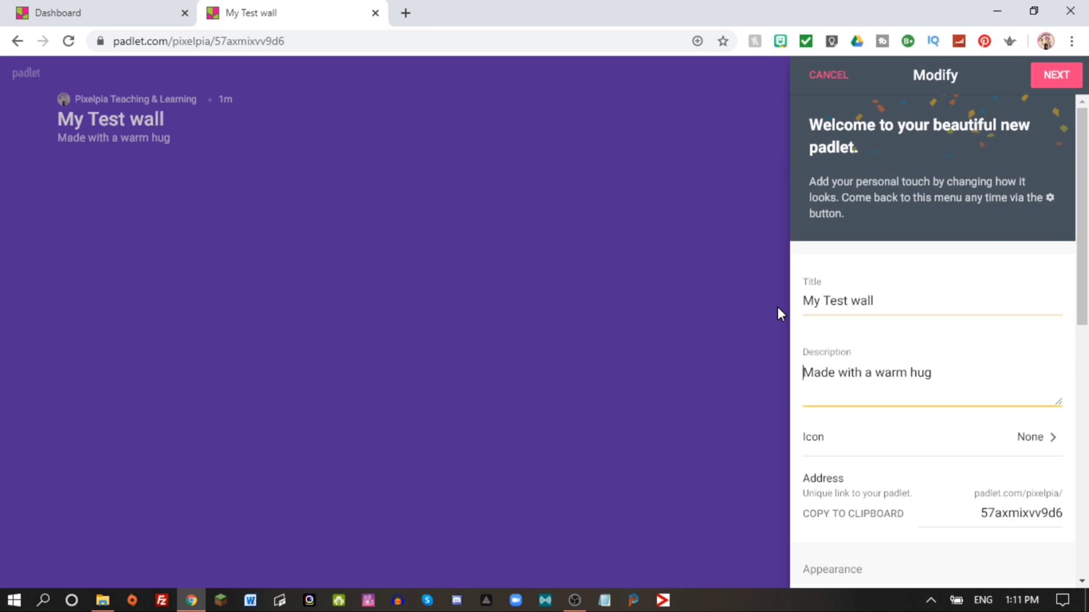
pyautogui.press('Delete')
pyautogui.press('Delete')
pyautogui.press('Delete')
pyautogui.press('Delete')
pyautogui.press('Delete')
pyautogui.press('Delete')
pyautogui.press('Delete')
pyautogui.press('Delete')
pyautogui.press('Delete')
pyautogui.press('Delete')
pyautogui.press('Delete')
pyautogui.press('Delete')
pyautogui.press('Delete')
pyautogui.press('Delete')
pyautogui.press('Delete')
pyautogui.press('Delete')
pyautogui.press('Delete')
pyautogui.press('Delete')
pyautogui.press('Delete')
pyautogui.press('Delete')
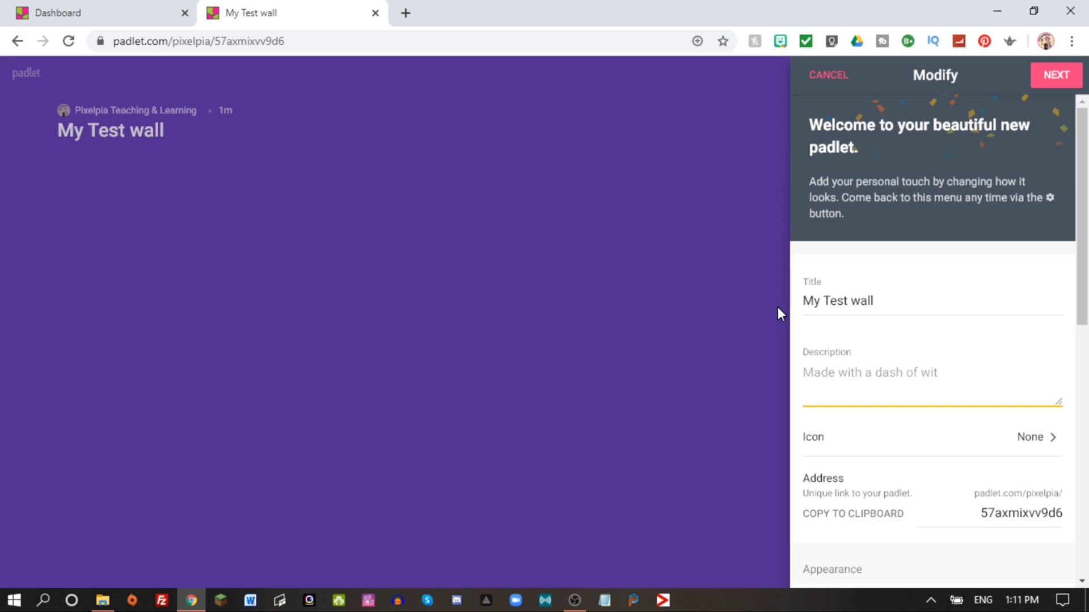
pyautogui.write('For my ')
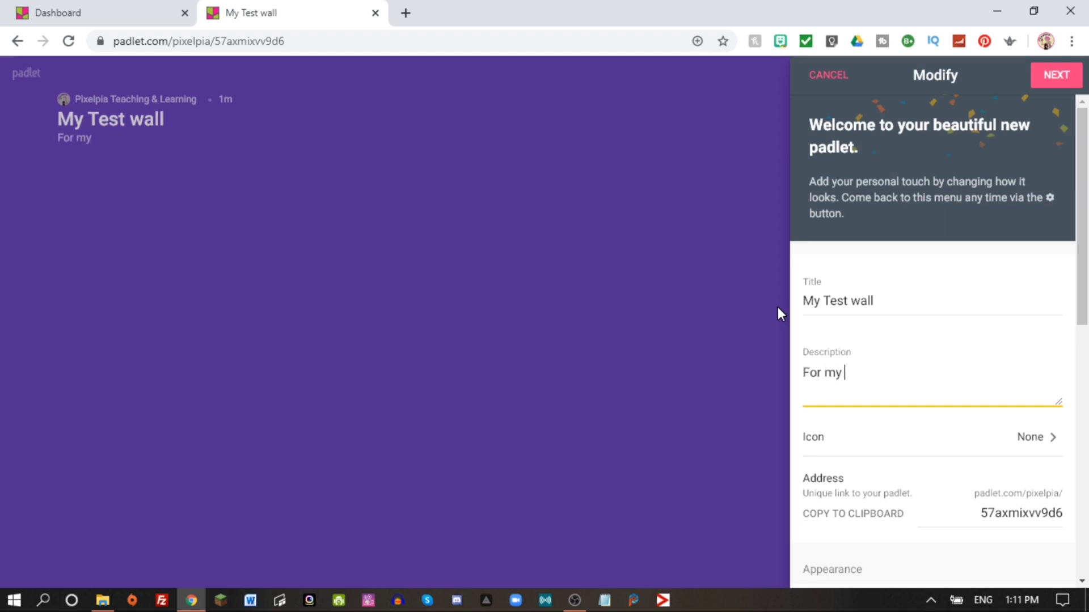
pyautogui.write('YouTube ')
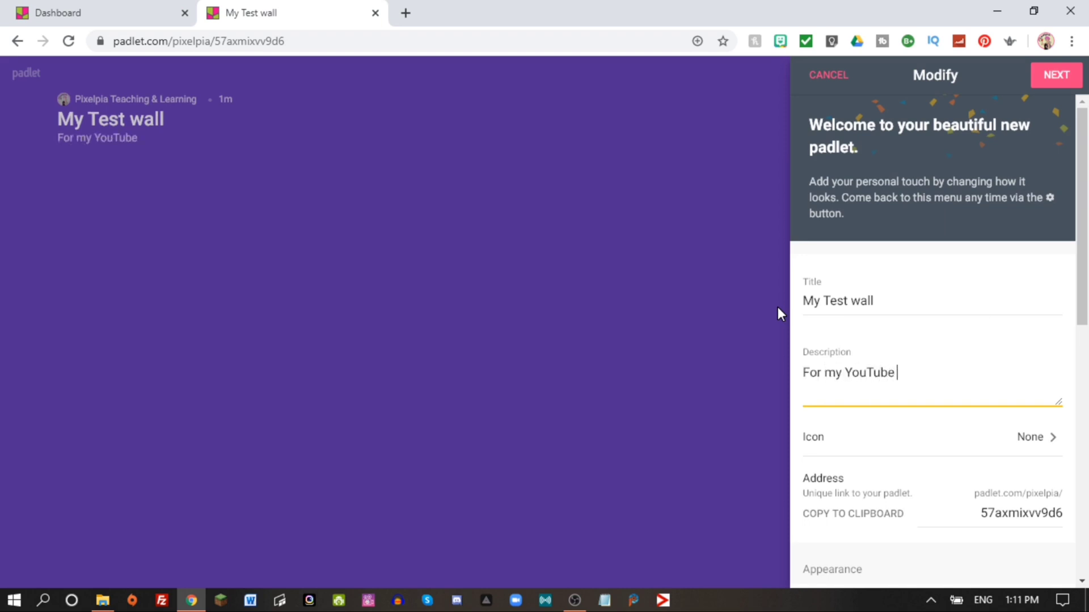
pyautogui.write('tutorial')
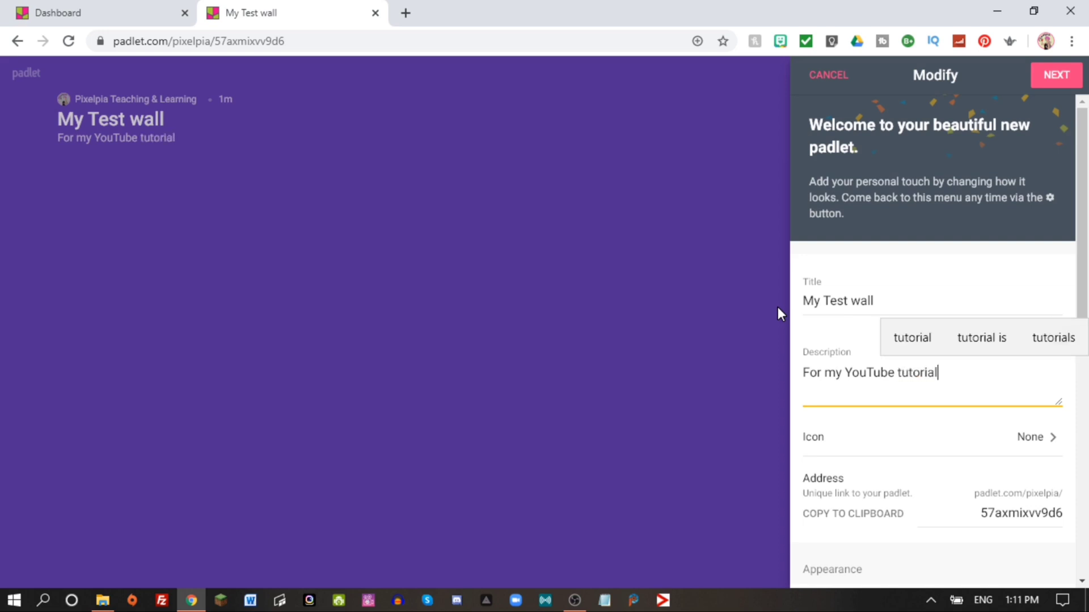
# Step: Choose the slightly smiling face emoji as the padlet's icon and return to the Modify settings
pyautogui.click(1010, 449)
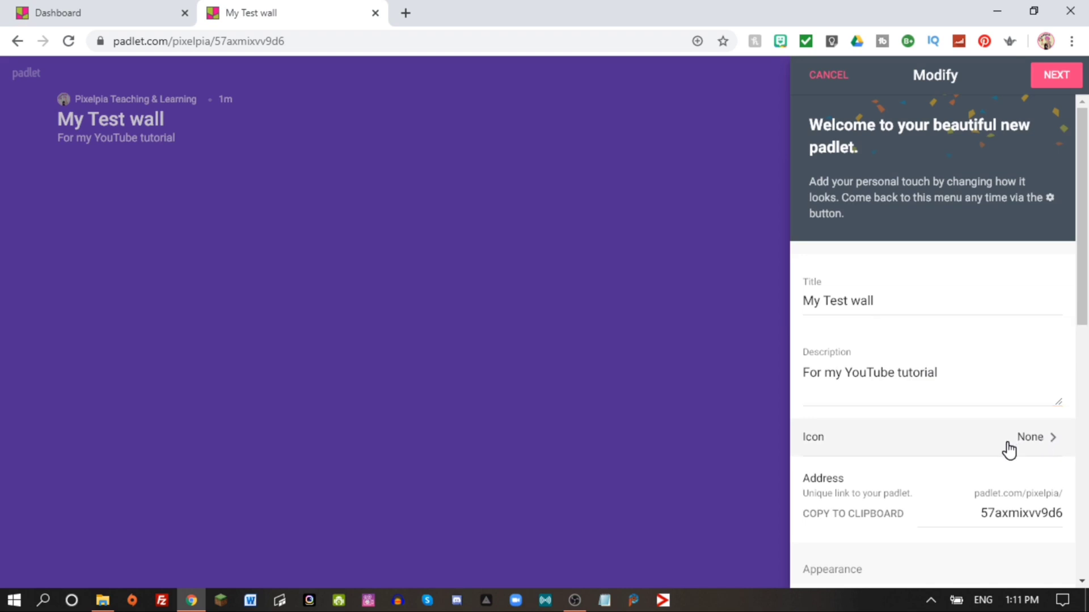
pyautogui.click(930, 449)
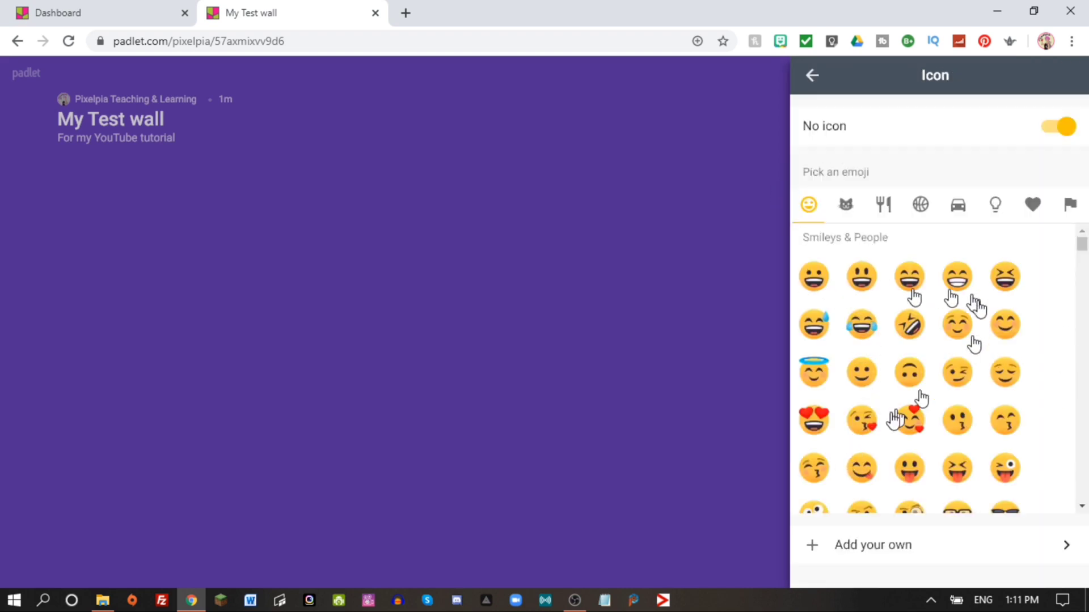
pyautogui.click(867, 381)
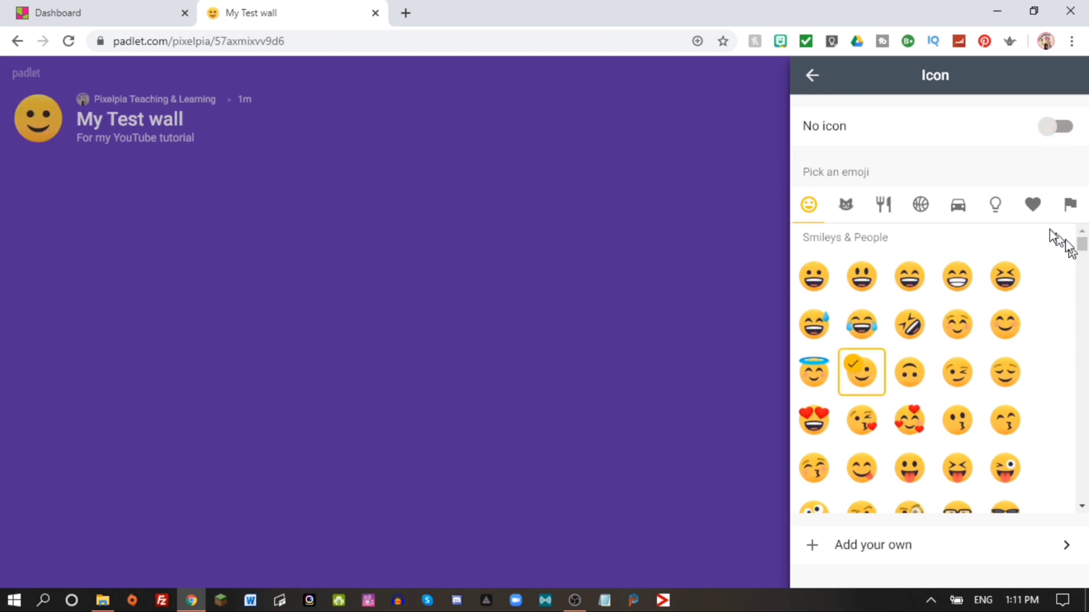
pyautogui.click(811, 76)
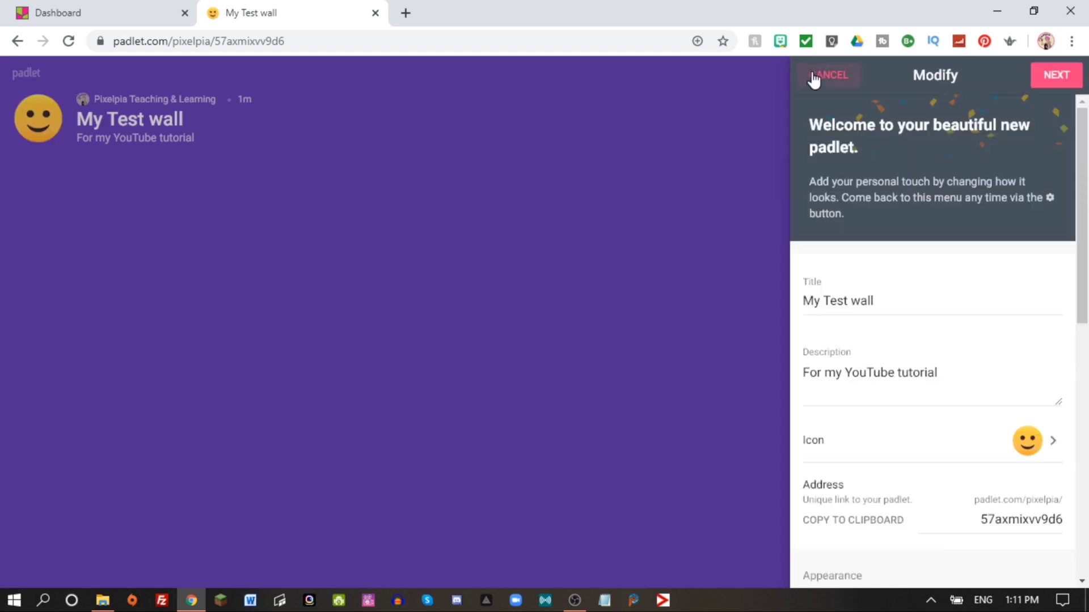
# Step: Change the ending of the padlet's unique address to "my_test_wall"
pyautogui.scroll(-3, 979, 425)
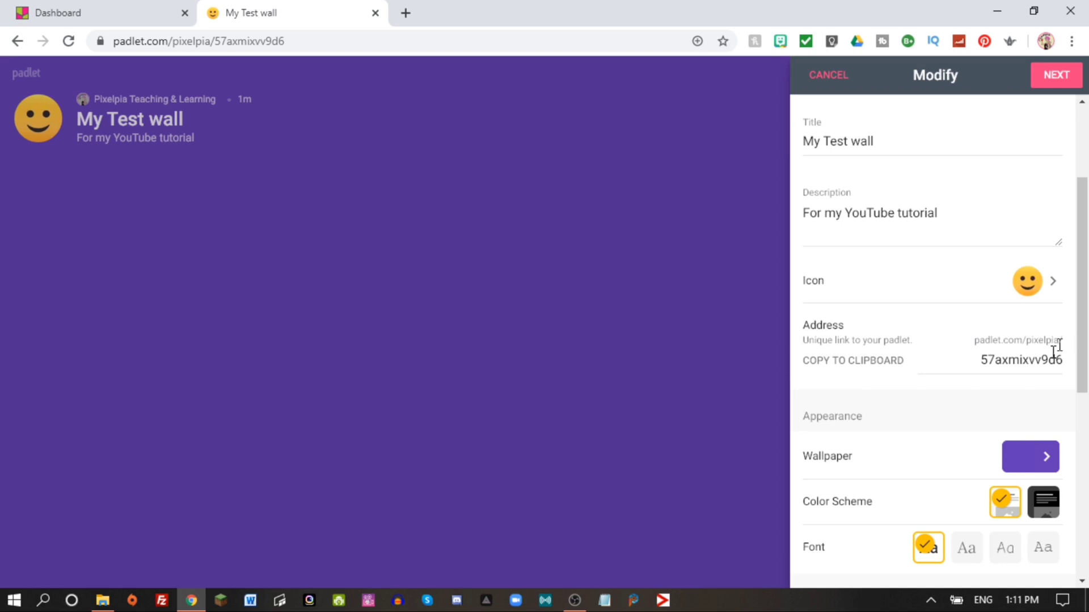
pyautogui.moveTo(981, 359); pyautogui.dragTo(1087, 362)
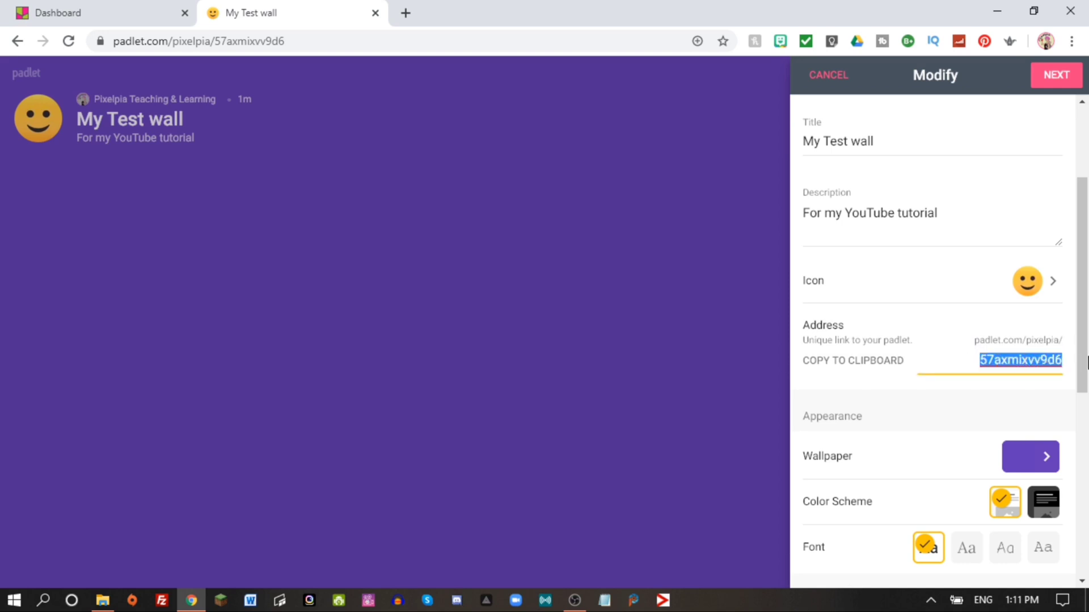
pyautogui.write('m')
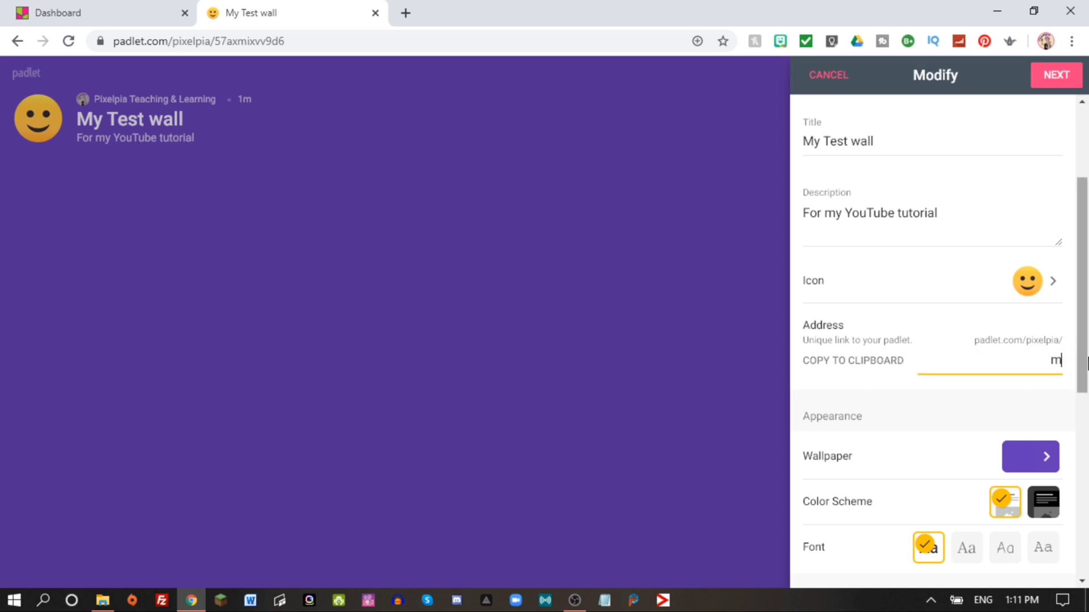
pyautogui.write('y')
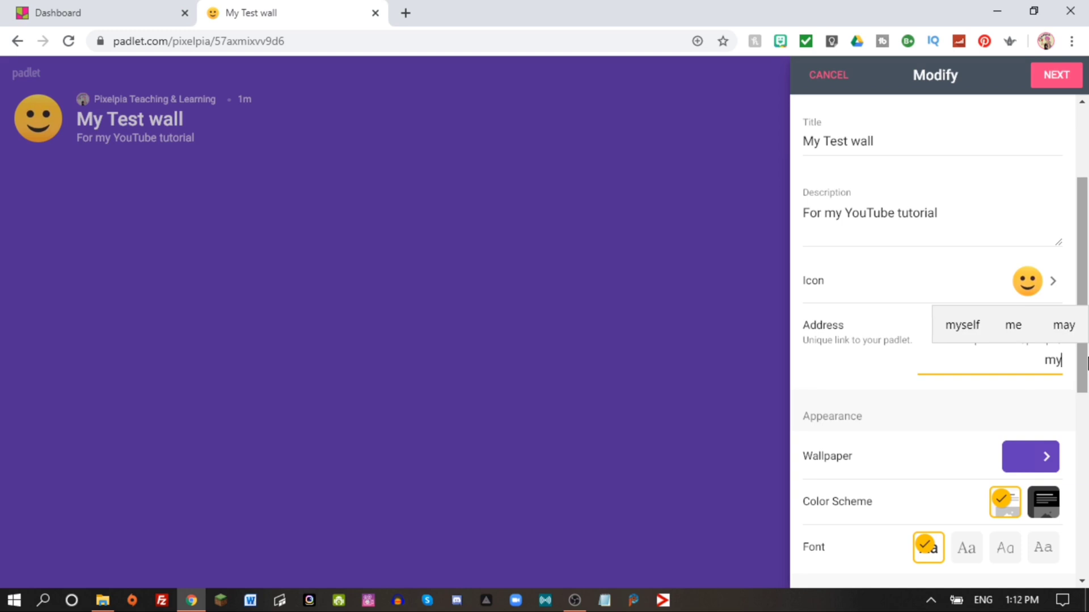
pyautogui.write('+')
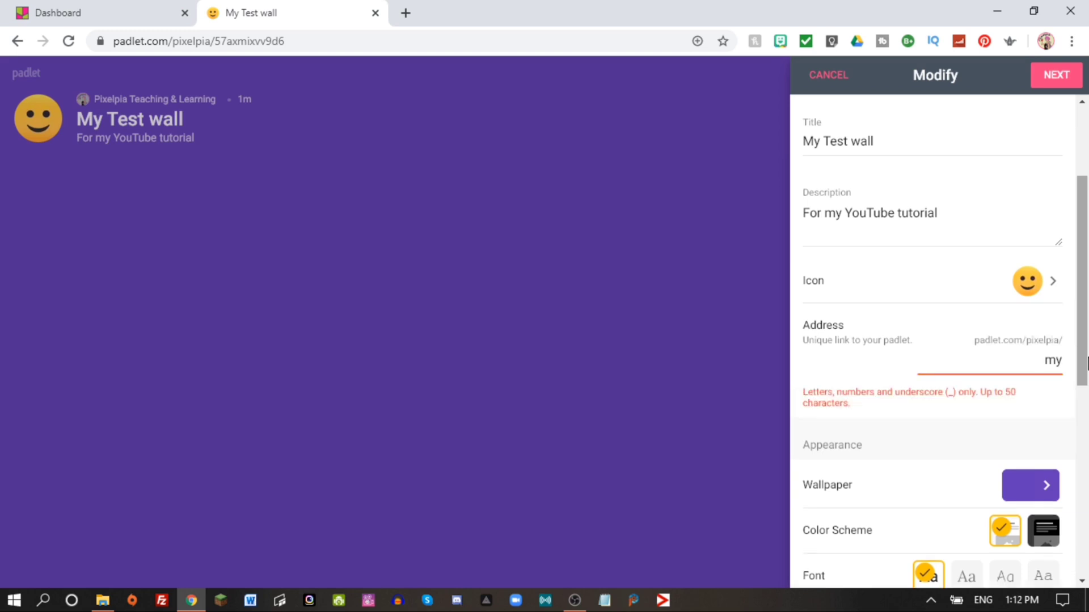
pyautogui.write('_')
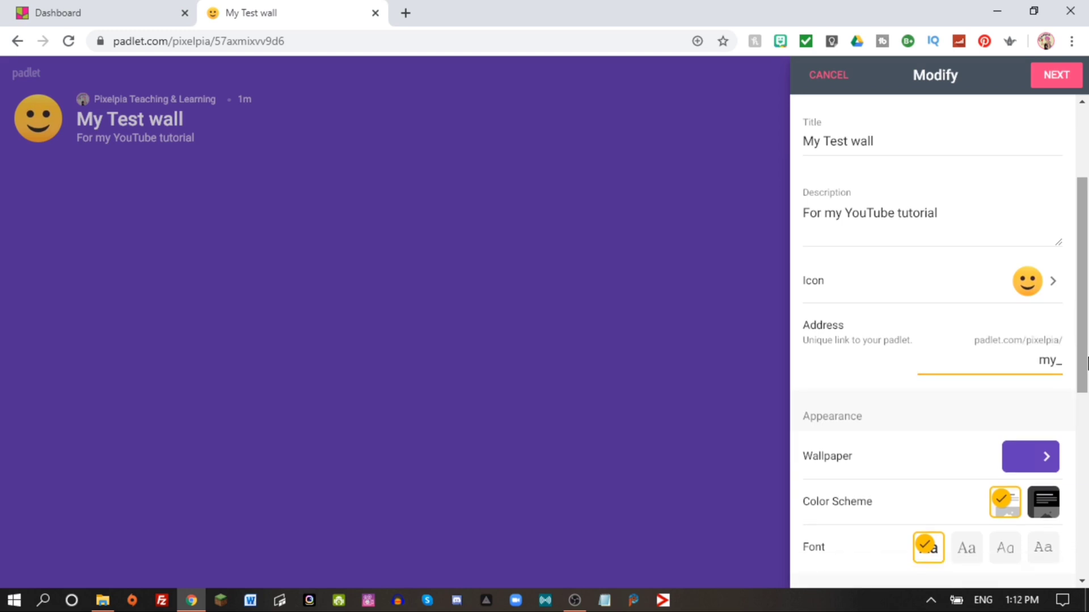
pyautogui.write('test_wall')
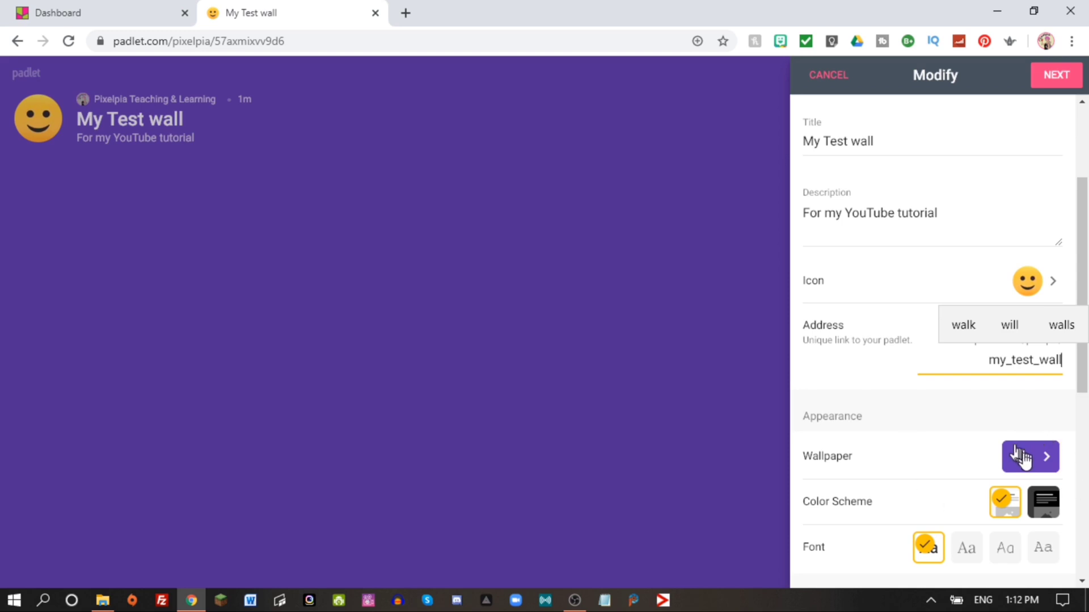
# Step: Open the padlet's wallpaper options and examine the Solid Colors and Gradients collections
pyautogui.scroll(-2, 1083, 377)
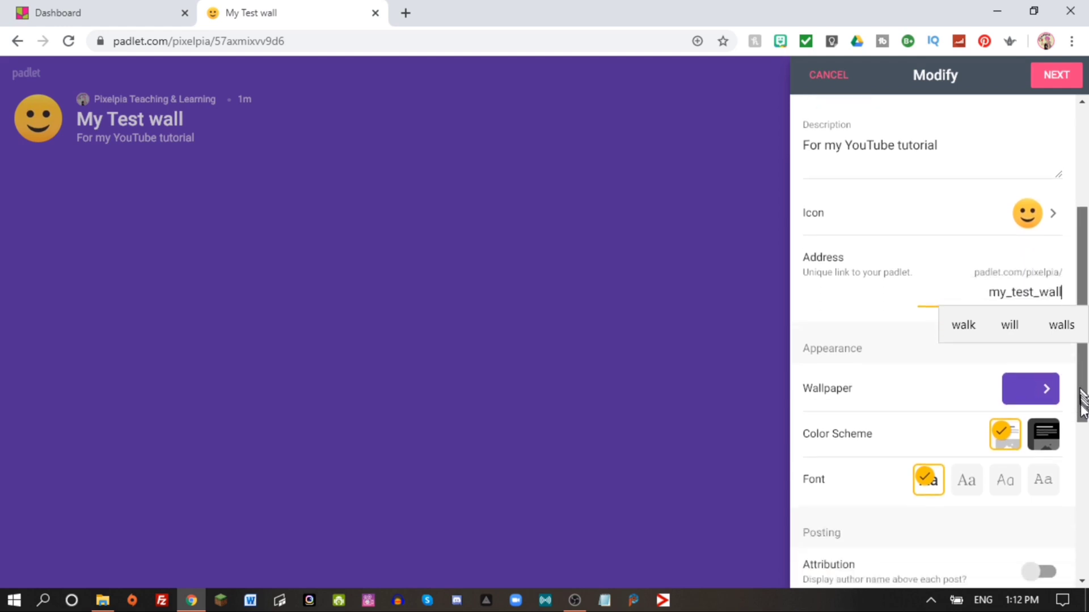
pyautogui.scroll(1, 1015, 419)
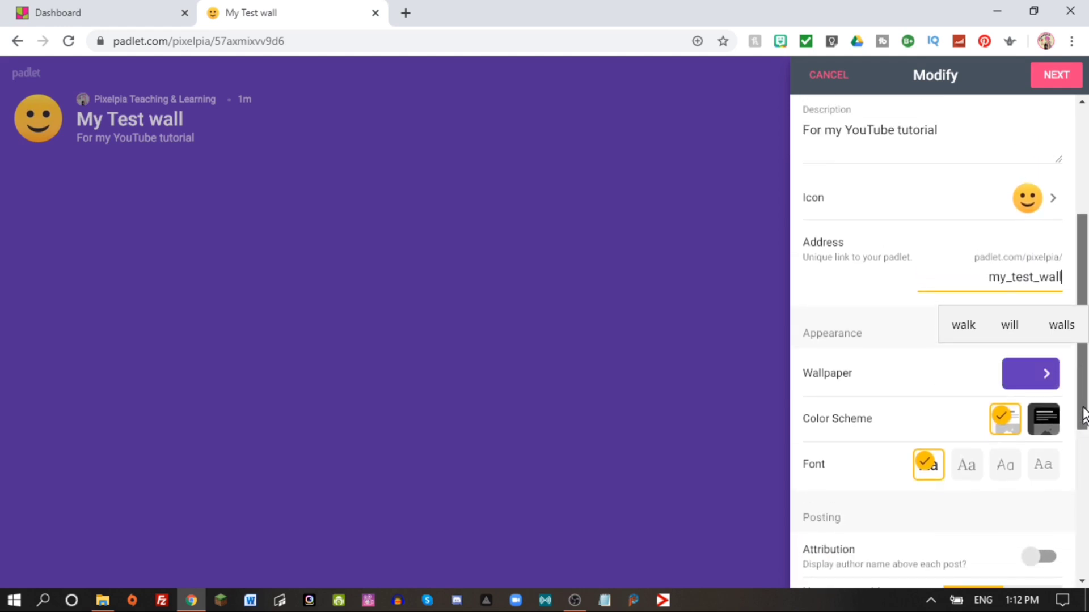
pyautogui.click(1038, 375)
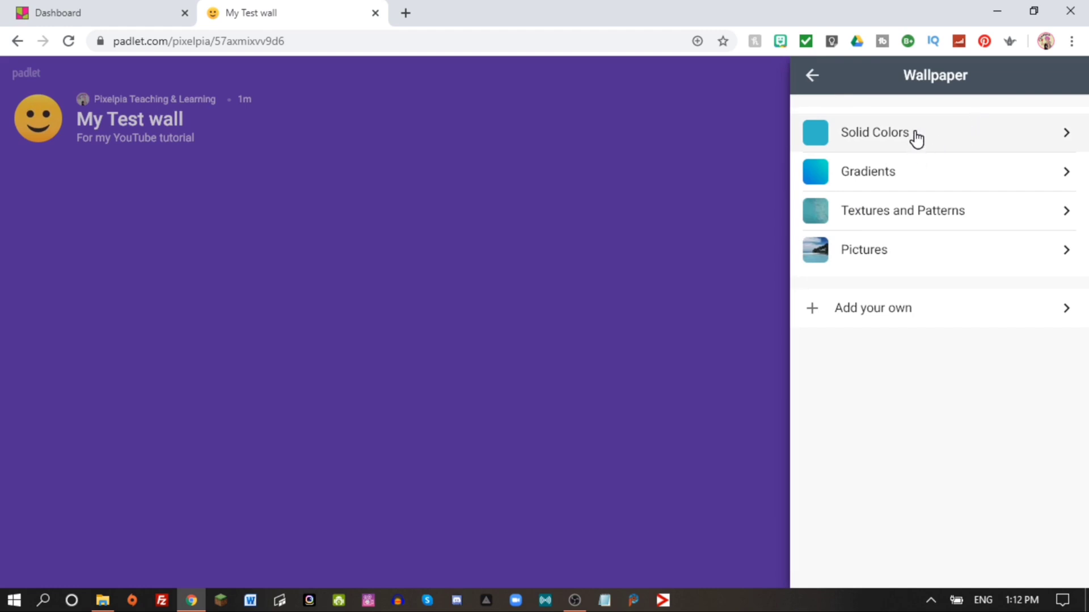
pyautogui.click(915, 138)
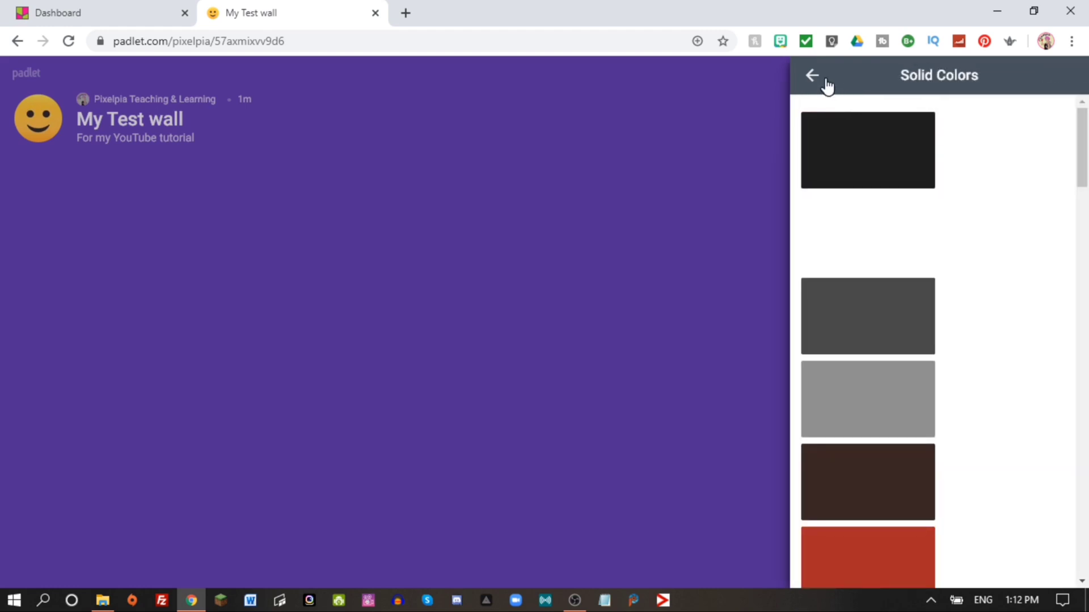
pyautogui.moveTo(1083, 145); pyautogui.dragTo(1078, 41)
pyautogui.click(811, 76)
pyautogui.click(863, 179)
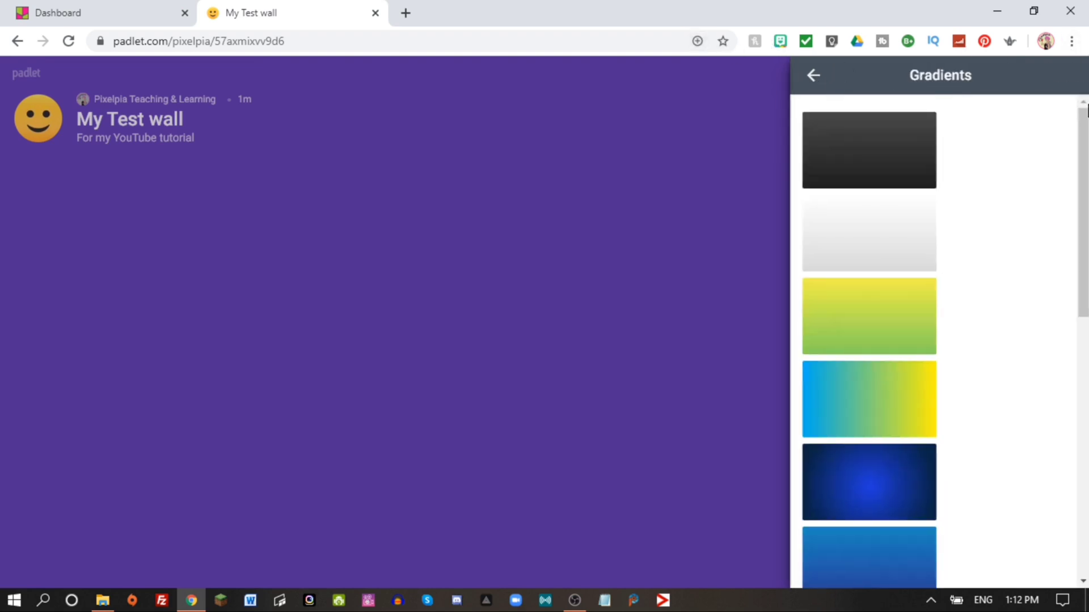
pyautogui.moveTo(1079, 132)
pyautogui.mouseDown()
pyautogui.moveTo(1082, 408)
pyautogui.moveTo(1080, 113)
pyautogui.mouseUp()
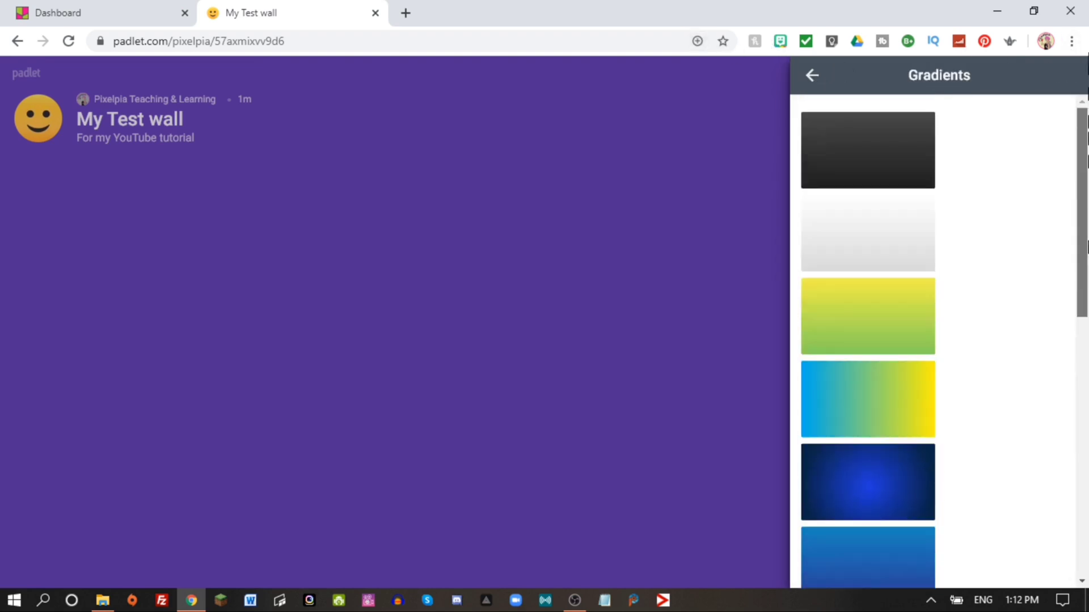
pyautogui.click(813, 76)
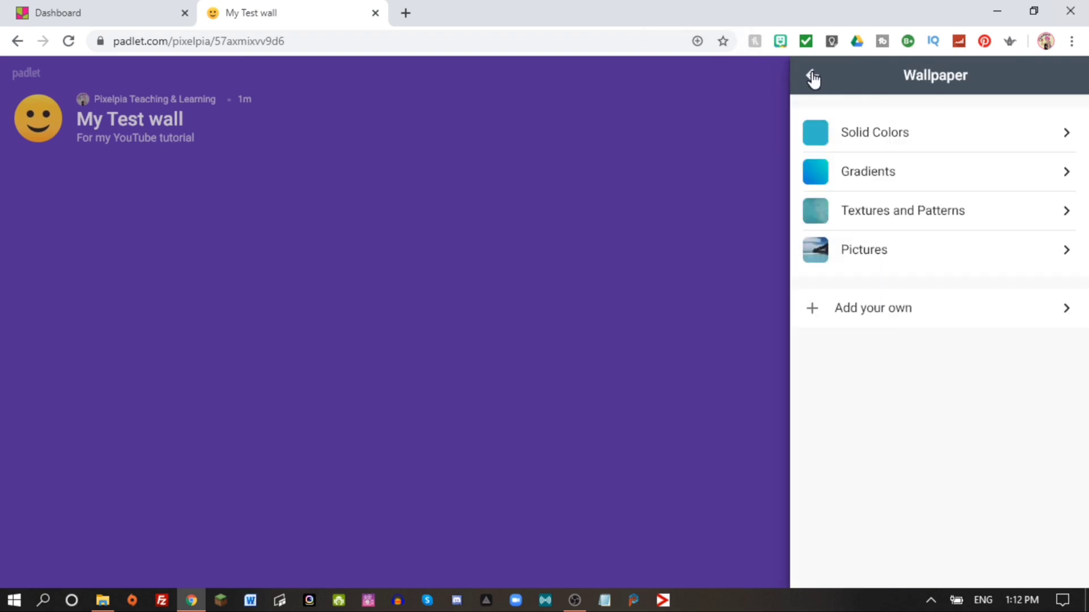
# Step: Examine the Textures and Patterns and Pictures wallpaper collections, plus the options for adding a custom wallpaper
pyautogui.click(962, 222)
pyautogui.moveTo(1081, 153); pyautogui.dragTo(1076, 74)
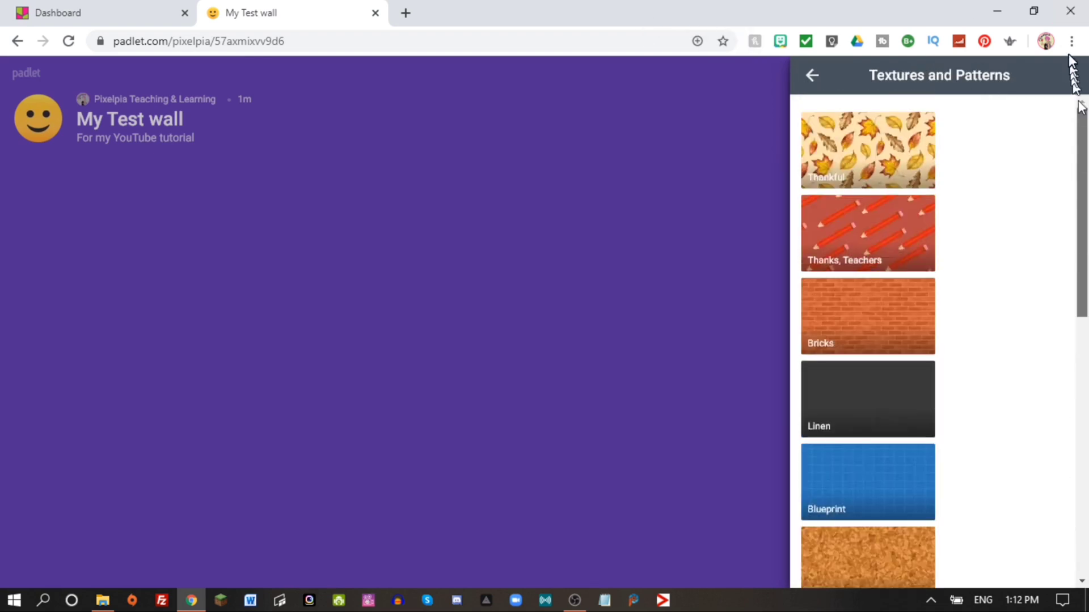
pyautogui.click(811, 79)
pyautogui.click(878, 258)
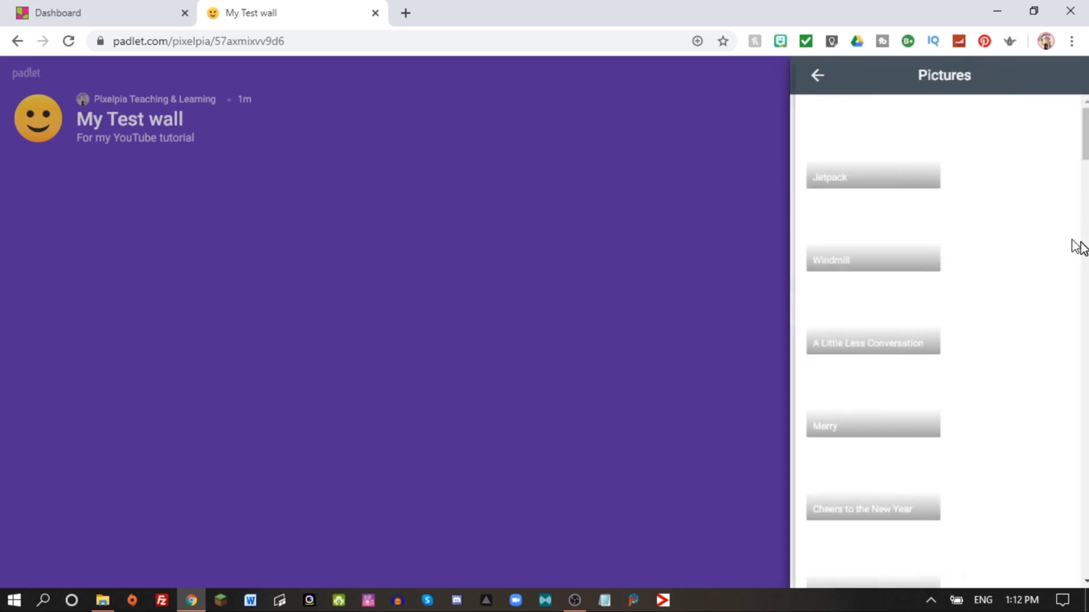
pyautogui.moveTo(1082, 142); pyautogui.dragTo(1080, 90)
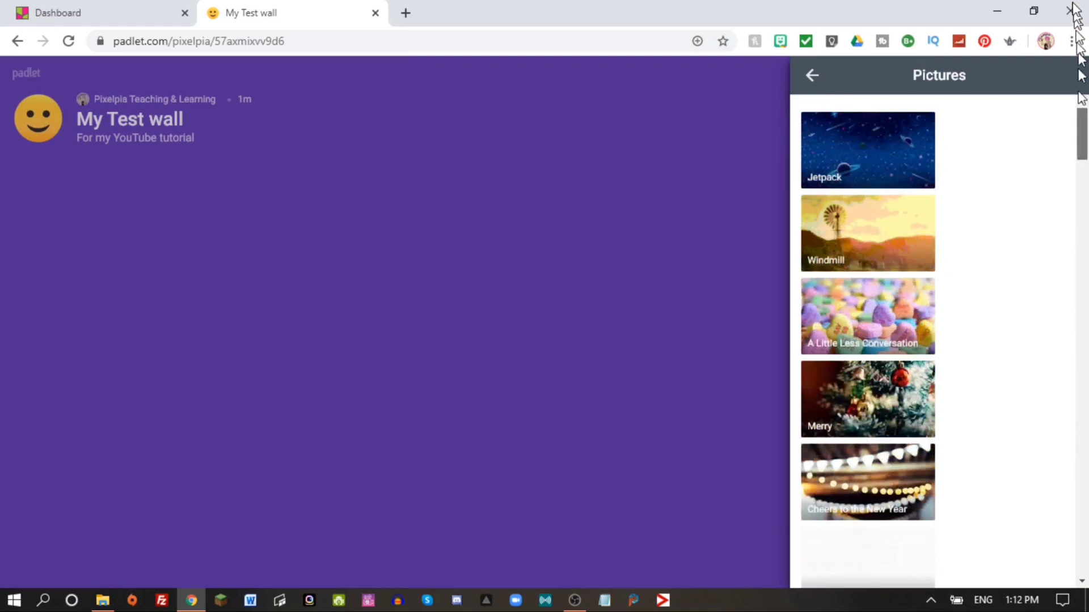
pyautogui.click(812, 80)
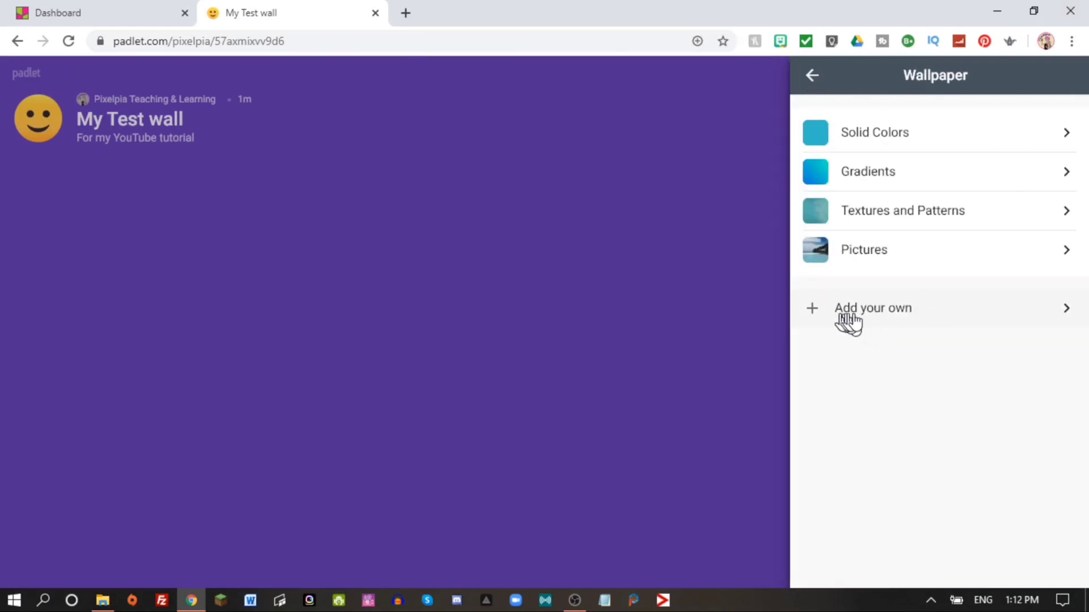
pyautogui.click(868, 316)
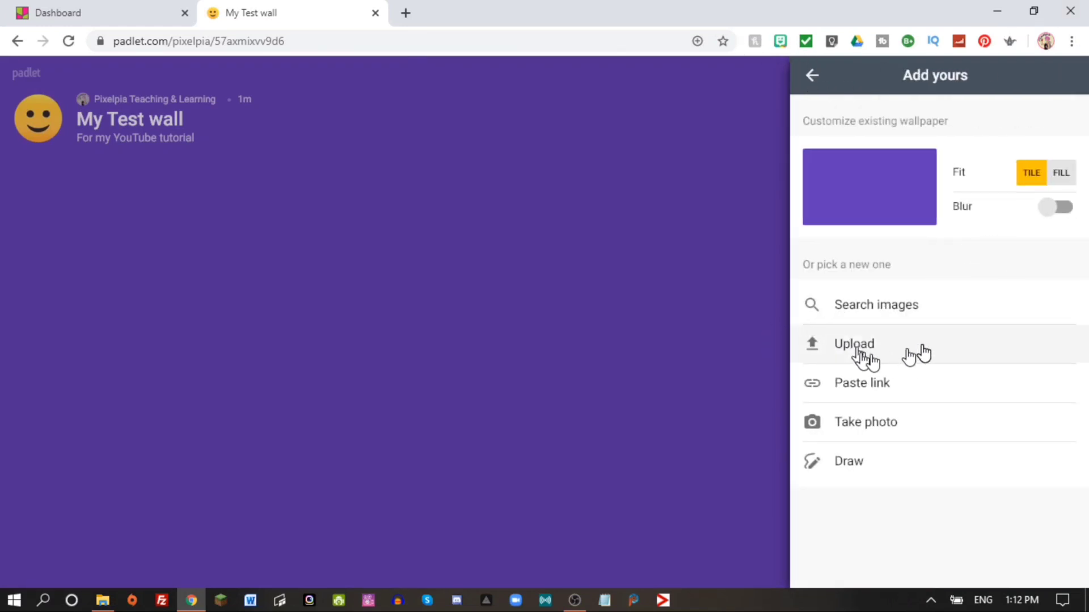
pyautogui.click(812, 79)
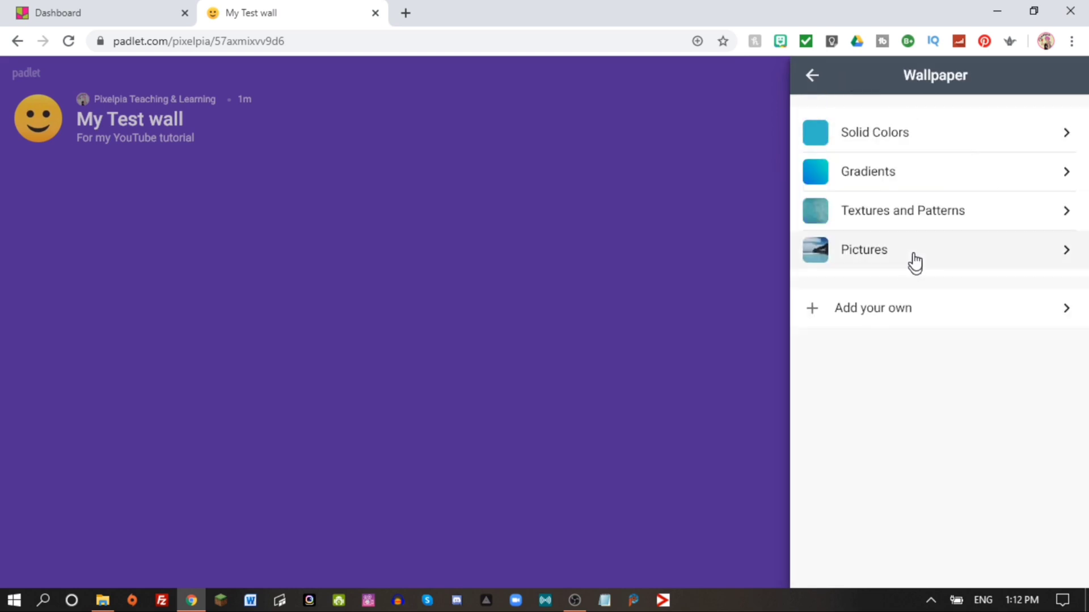
# Step: Apply the Linen wallpaper from Textures and Patterns and return to the Modify settings
pyautogui.click(914, 215)
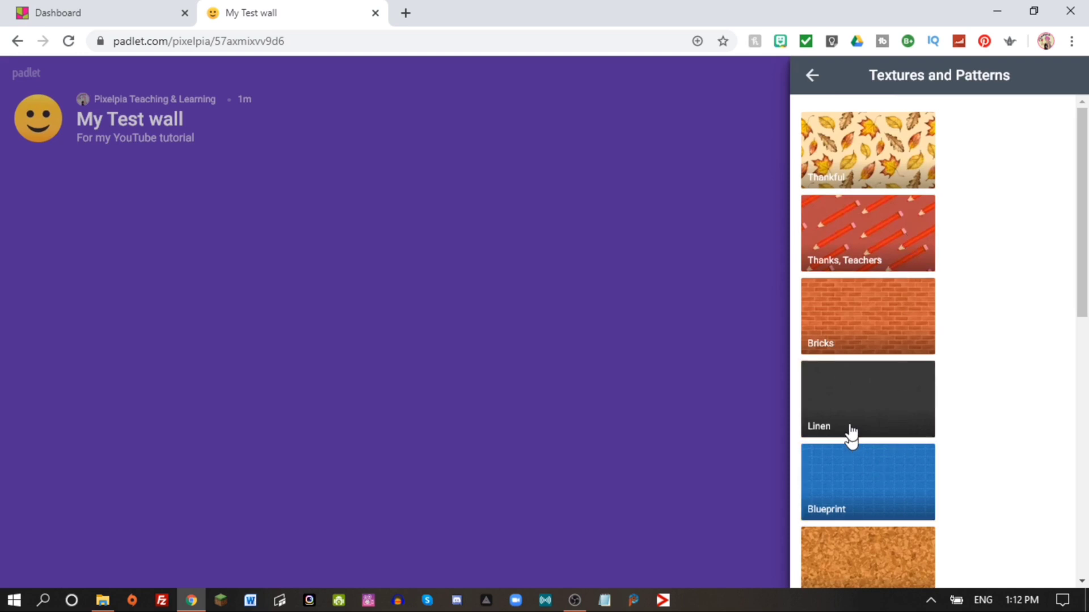
pyautogui.click(854, 408)
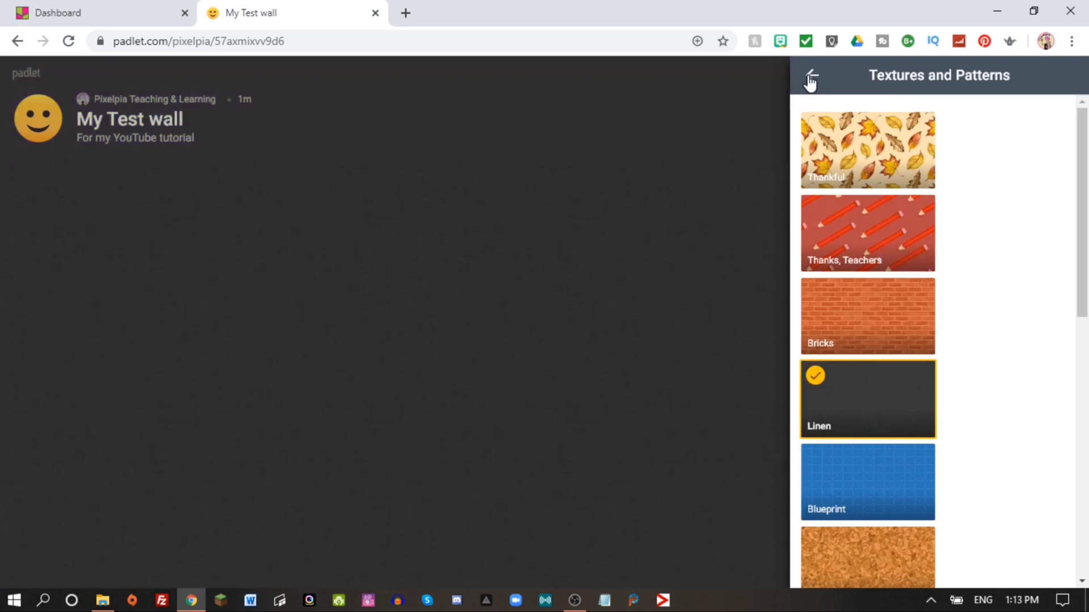
pyautogui.click(812, 80)
pyautogui.click(812, 80)
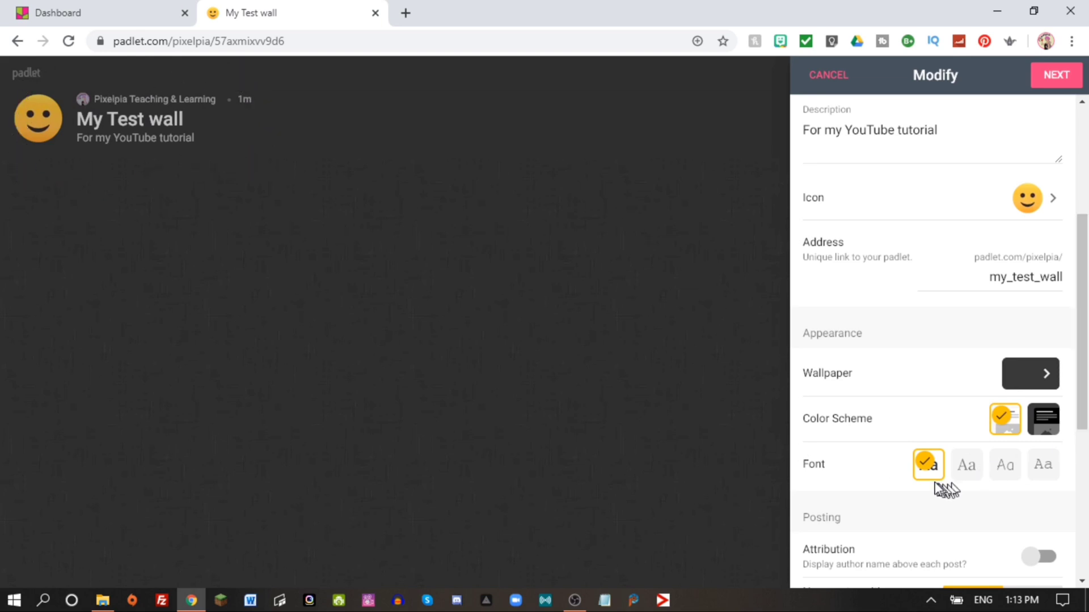
# Step: Preview the second, third and fourth fonts on the padlet and reselect the first font
pyautogui.click(964, 473)
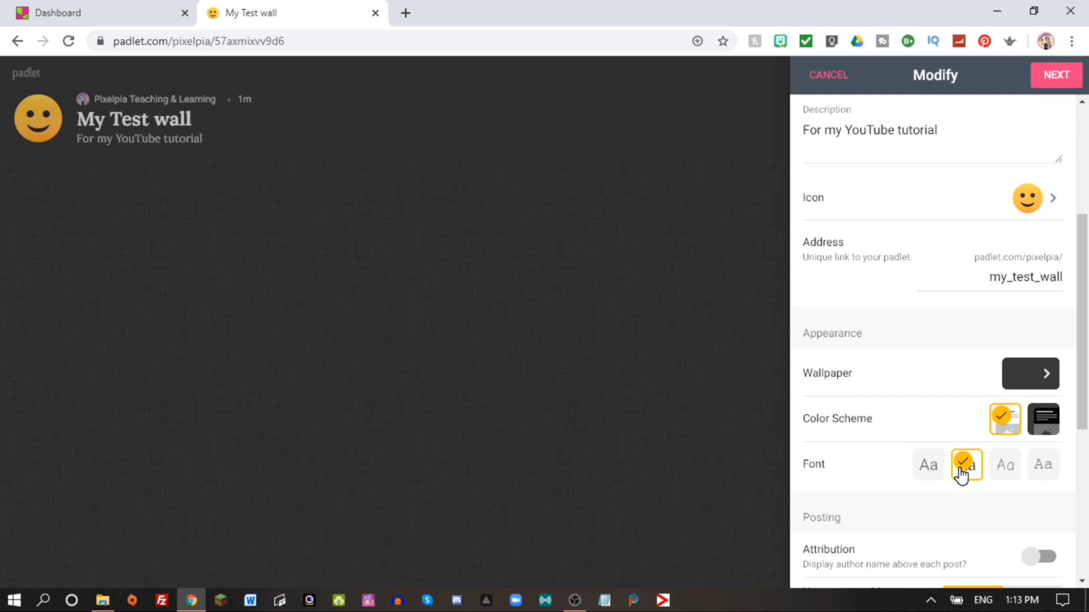
pyautogui.click(1004, 474)
pyautogui.click(1036, 472)
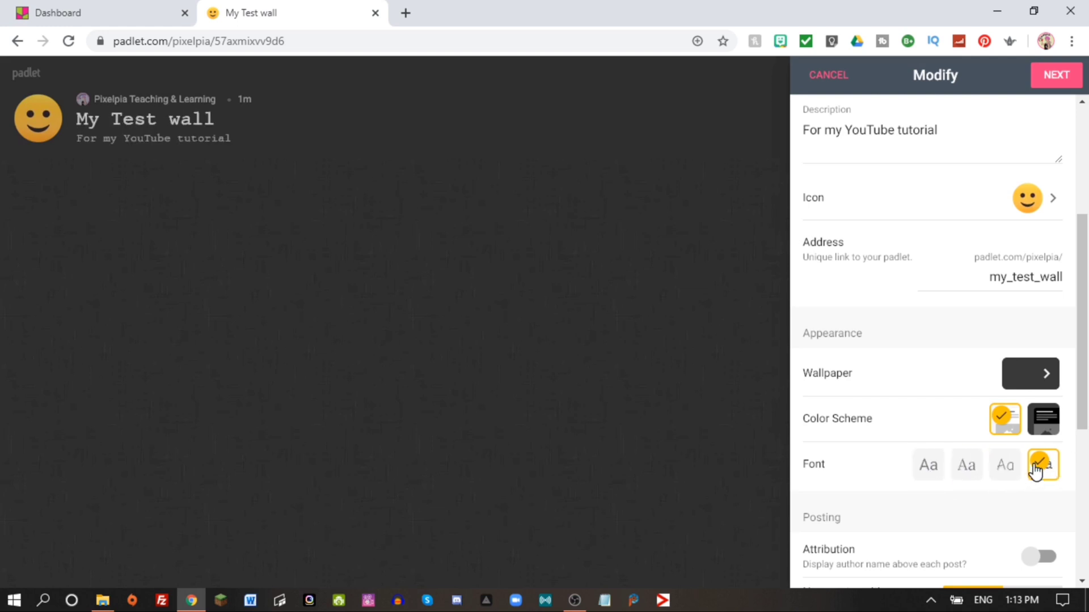
pyautogui.click(928, 467)
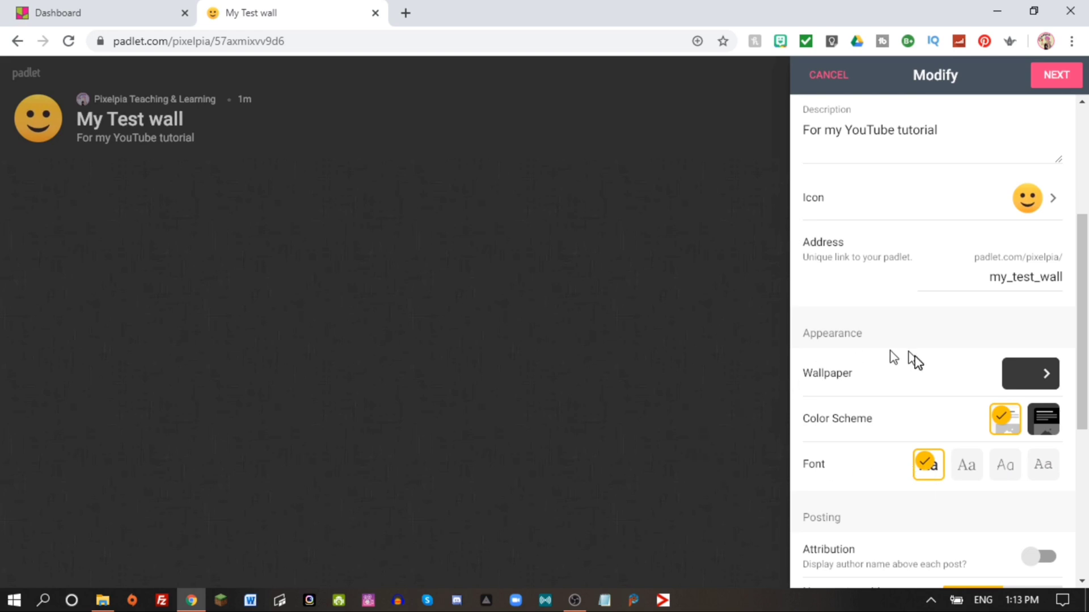
# Step: Enable Attribution and Comments in the padlet's Posting settings
pyautogui.moveTo(1084, 451); pyautogui.dragTo(1086, 539)
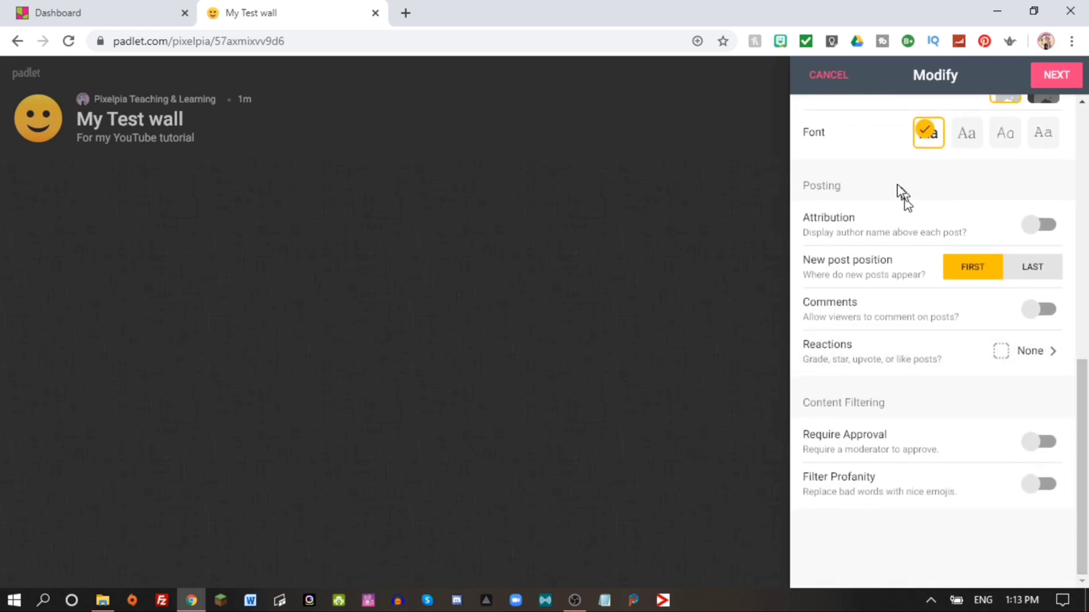
pyautogui.click(1049, 230)
pyautogui.click(1050, 312)
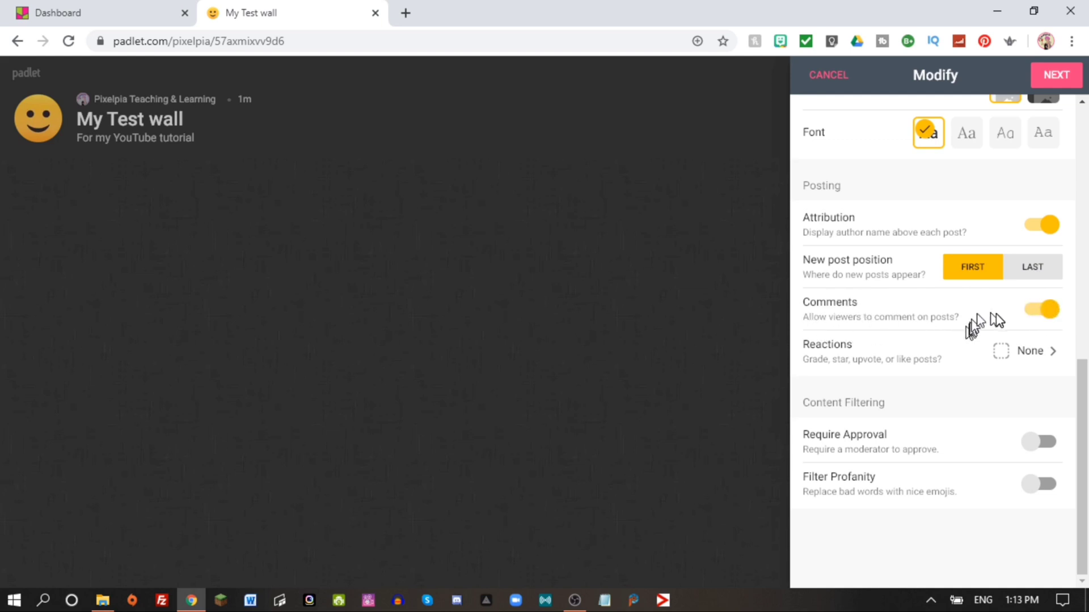
# Step: Set the padlet's Reactions to Vote and return to the Modify settings
pyautogui.click(1039, 356)
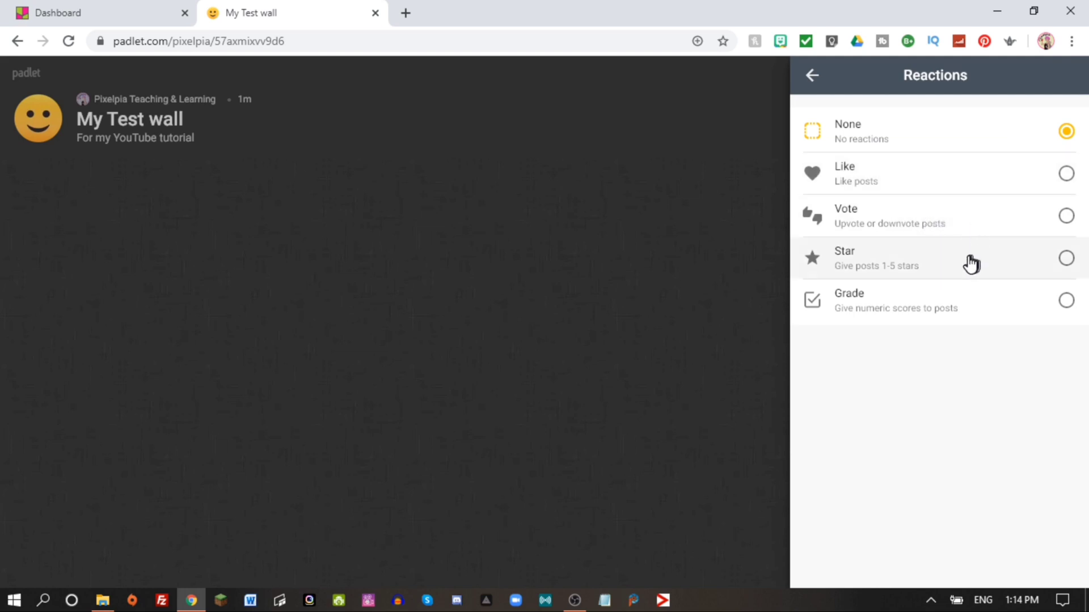
pyautogui.click(978, 307)
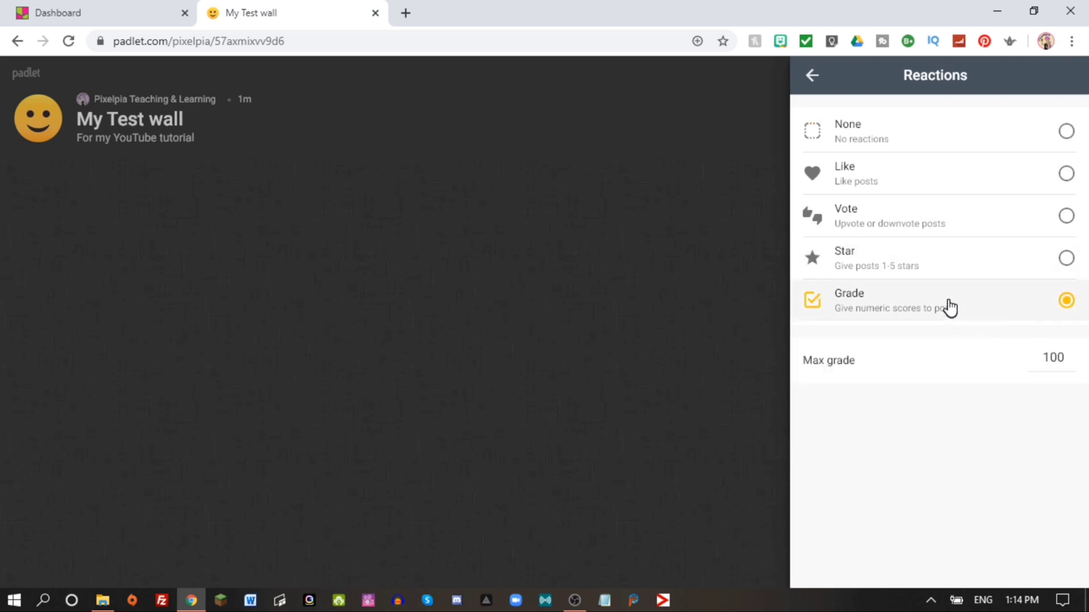
pyautogui.click(930, 222)
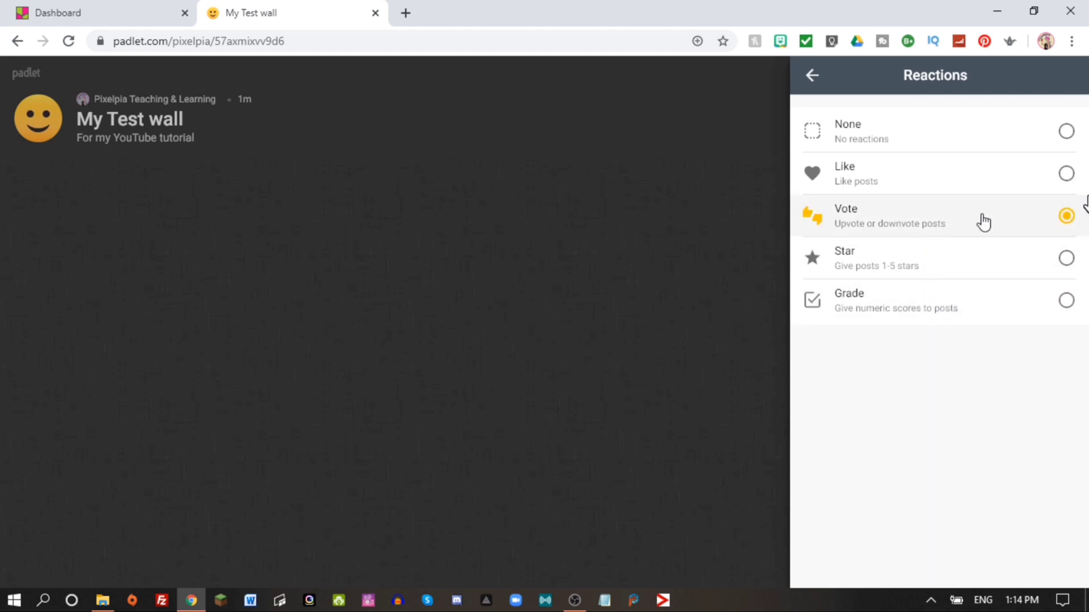
pyautogui.click(812, 75)
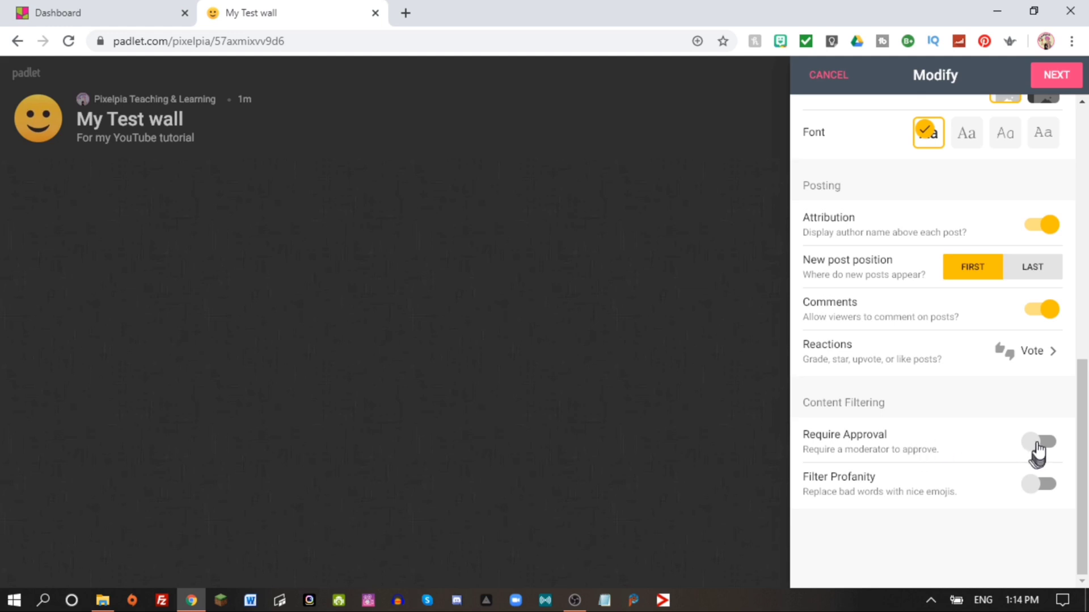
# Step: Enable Filter Profanity and complete the padlet setup to start posting on the wall
pyautogui.click(1046, 486)
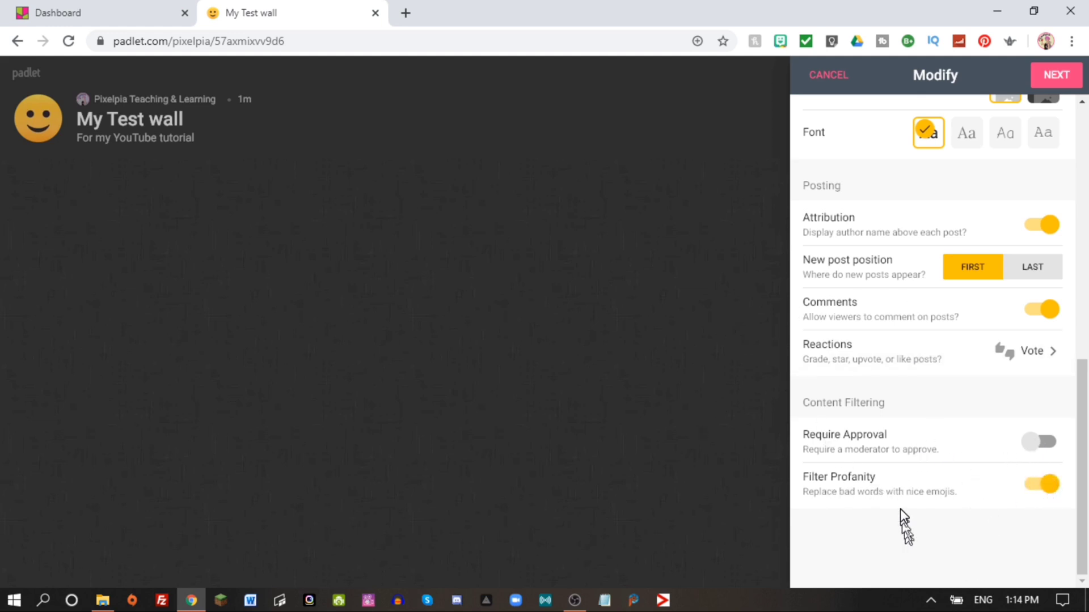
pyautogui.click(1061, 77)
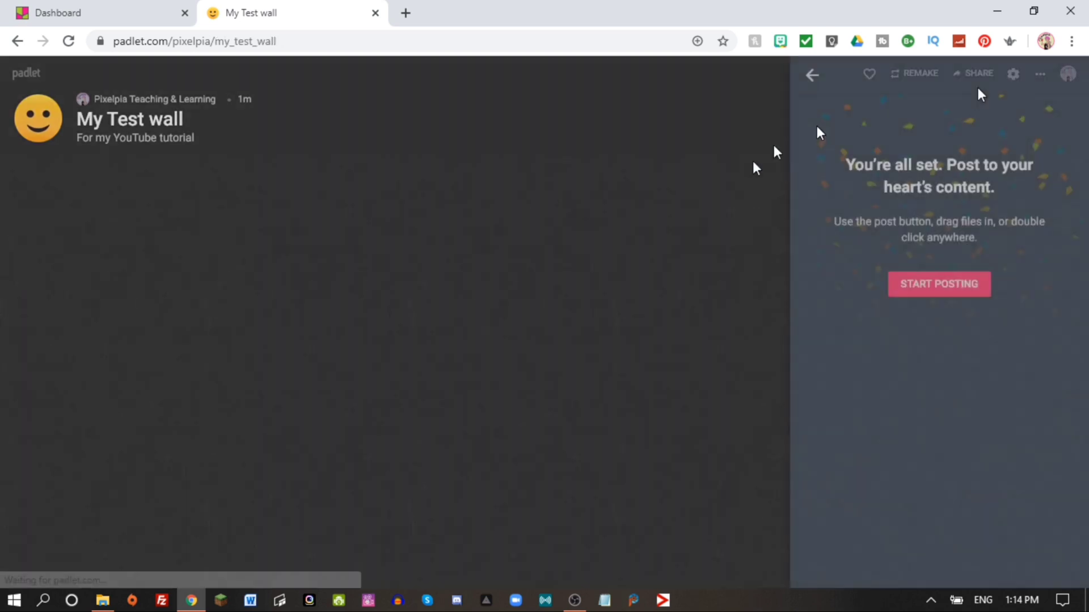
pyautogui.click(951, 287)
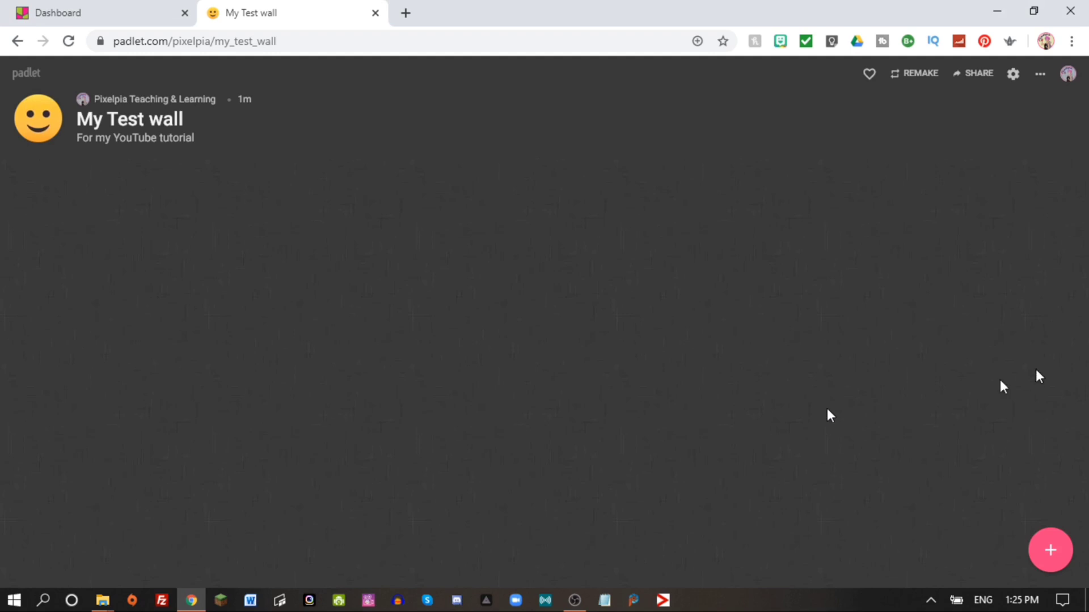
# Step: Change the padlet's title to "My Test Wall For YouTube", save it and close the Modify settings
pyautogui.click(1014, 75)
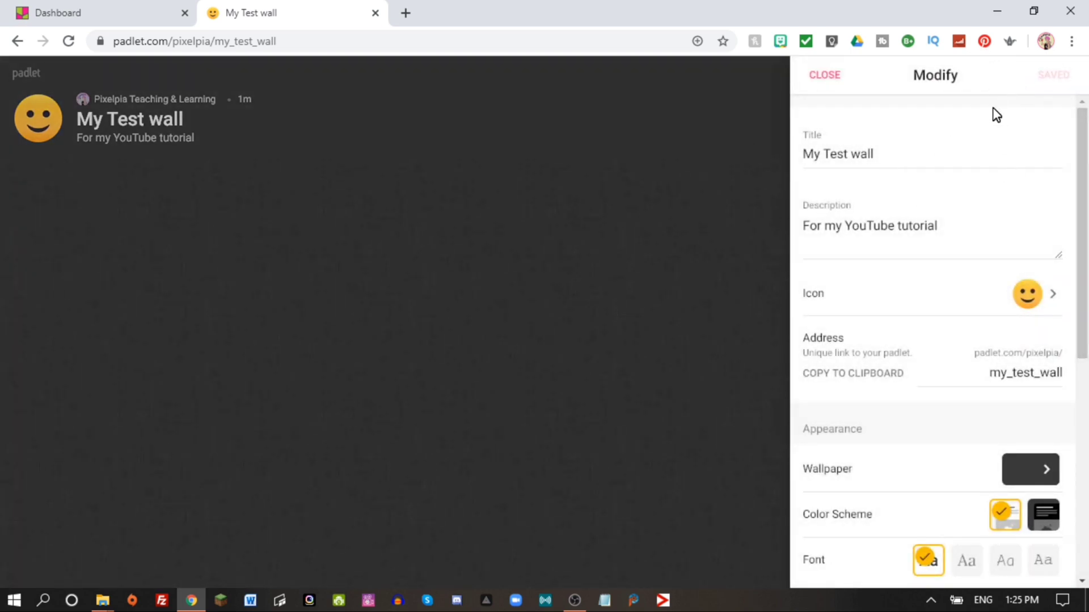
pyautogui.click(926, 151)
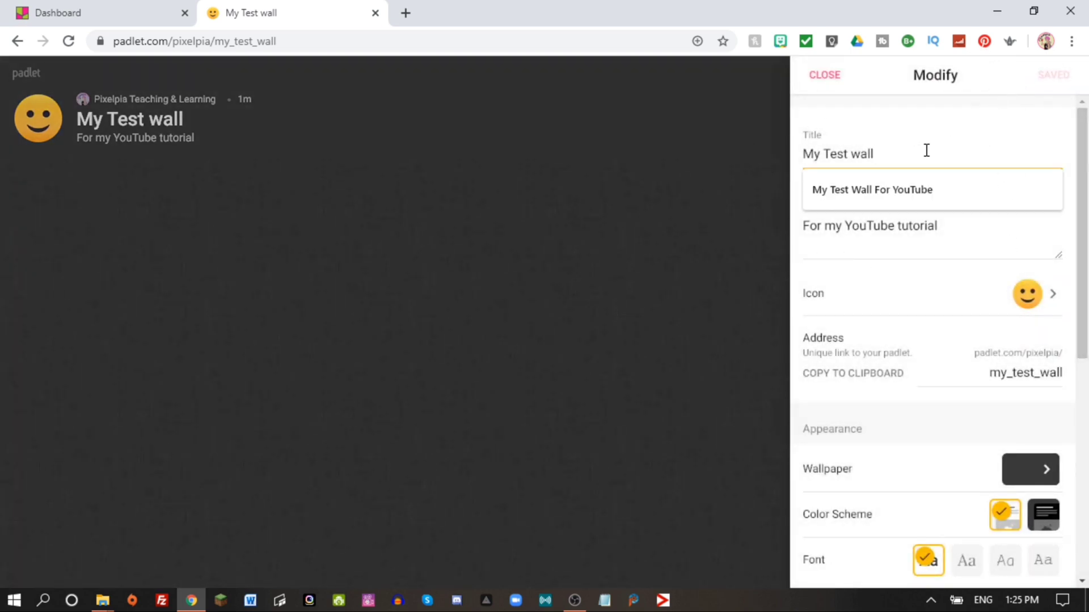
pyautogui.click(934, 189)
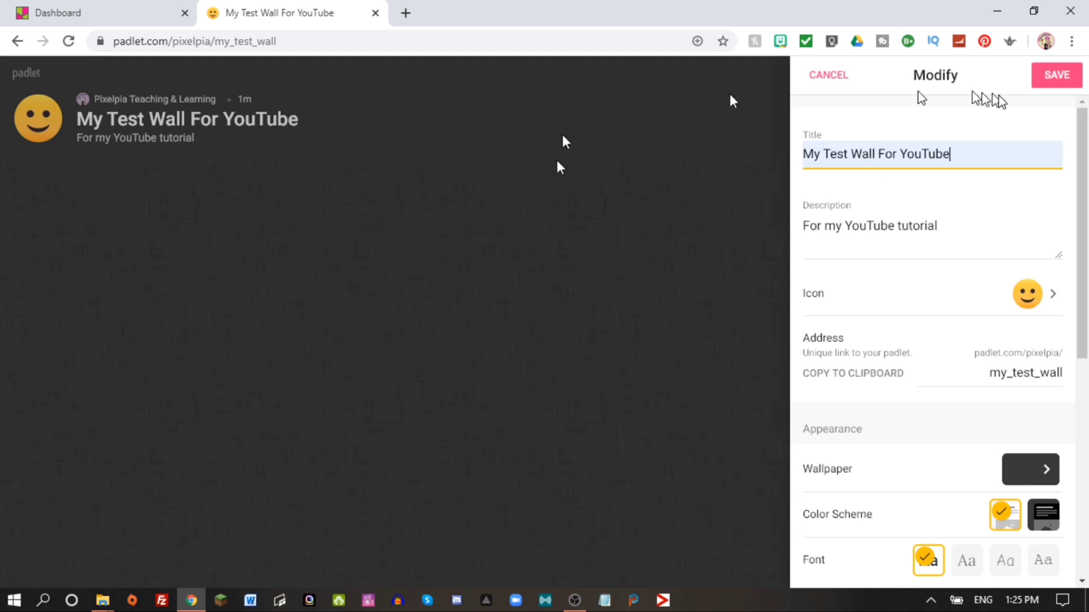
pyautogui.click(1053, 81)
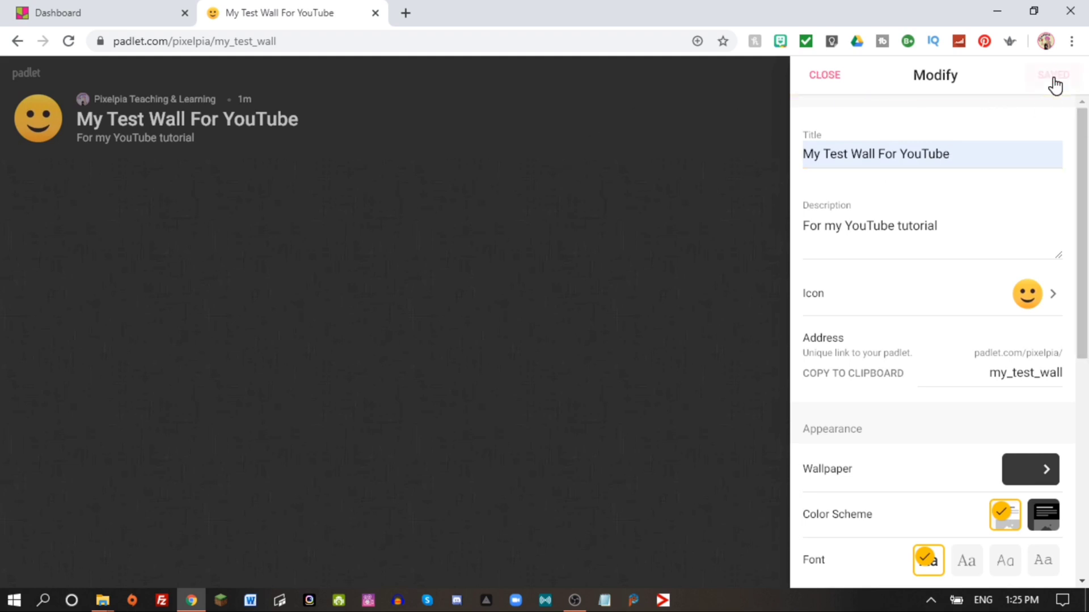
pyautogui.click(723, 190)
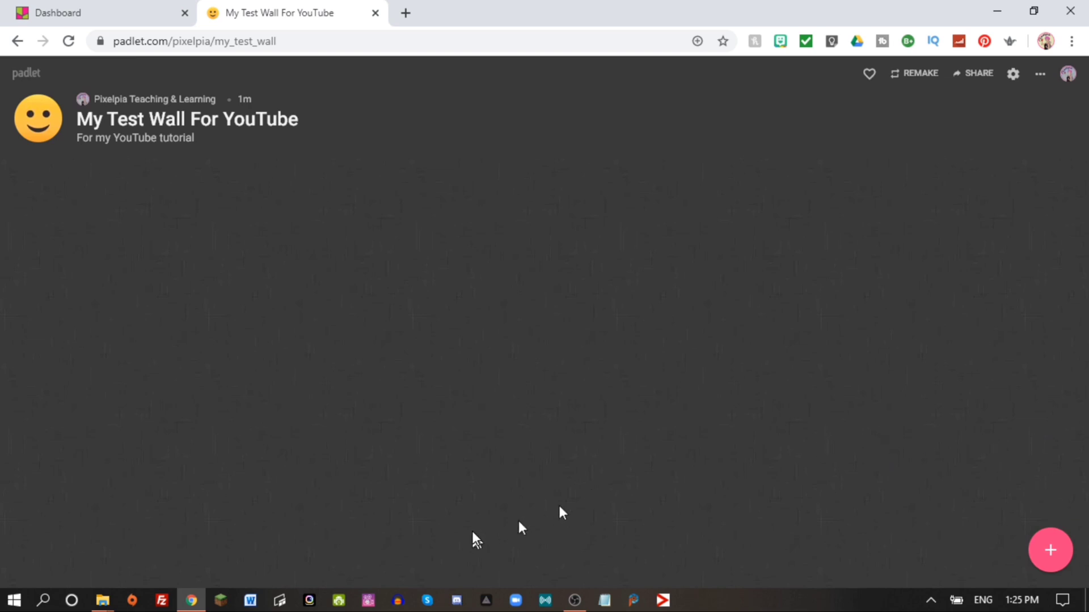
# Step: Open the Logo folder on Elements (F:) in File Explorer and add "image1 no text outline" to the padlet as a post
pyautogui.click(103, 600)
pyautogui.click(125, 535)
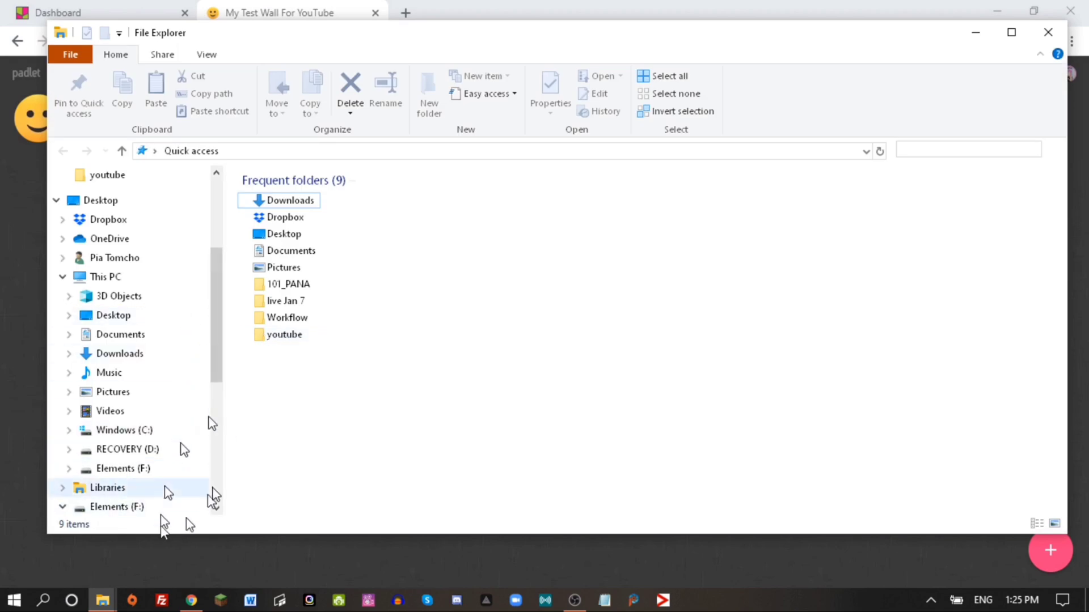
pyautogui.moveTo(213, 343); pyautogui.dragTo(211, 475)
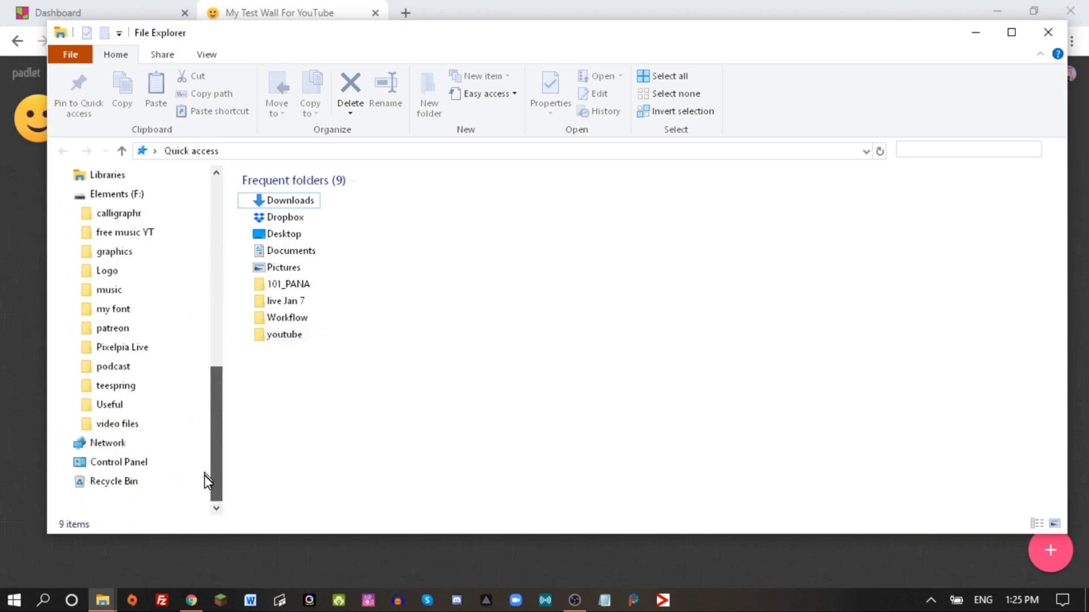
pyautogui.click(121, 272)
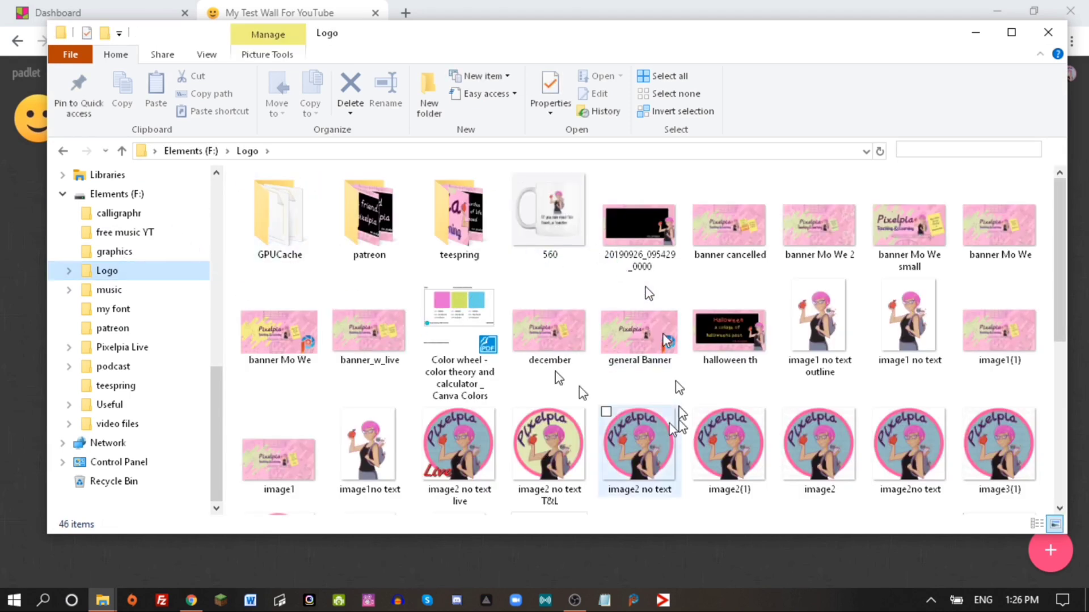
pyautogui.click(825, 349)
pyautogui.moveTo(810, 564); pyautogui.dragTo(762, 558)
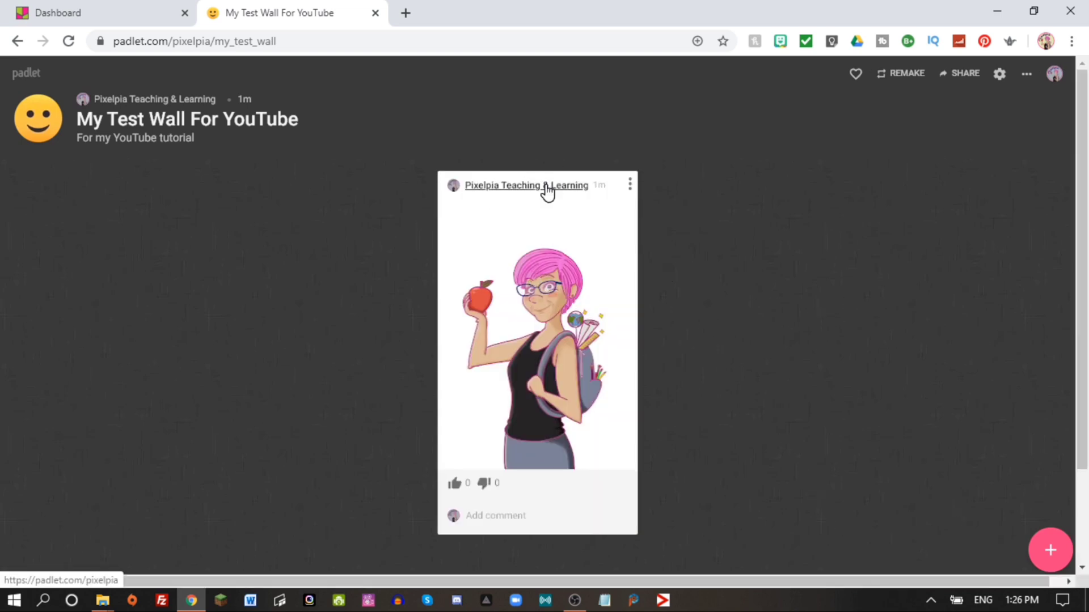
# Step: Delete the image post from the wall and confirm the deletion
pyautogui.click(629, 184)
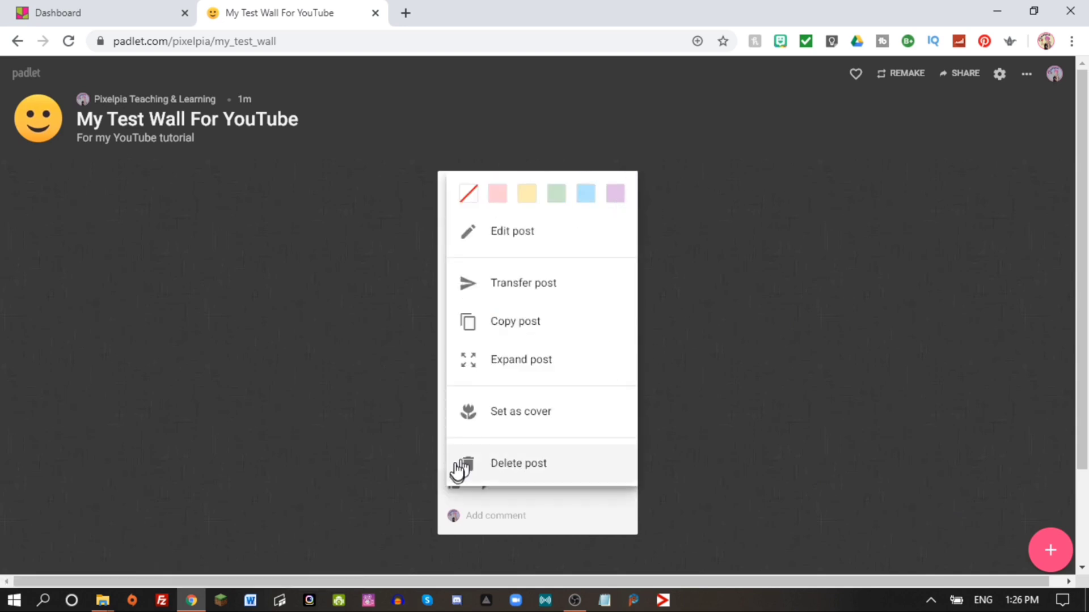
pyautogui.click(554, 474)
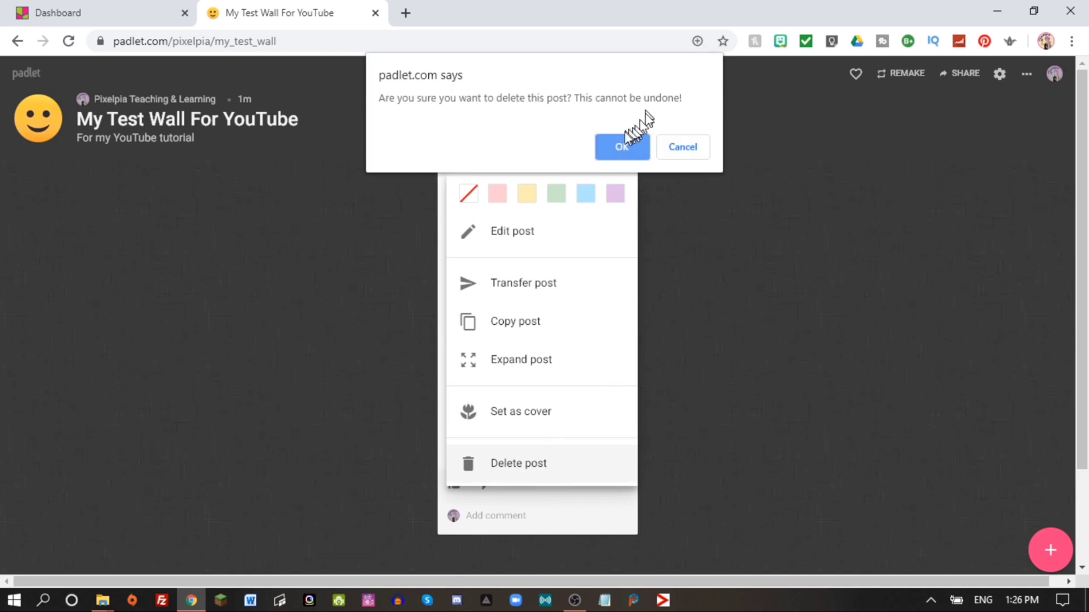
pyautogui.click(622, 146)
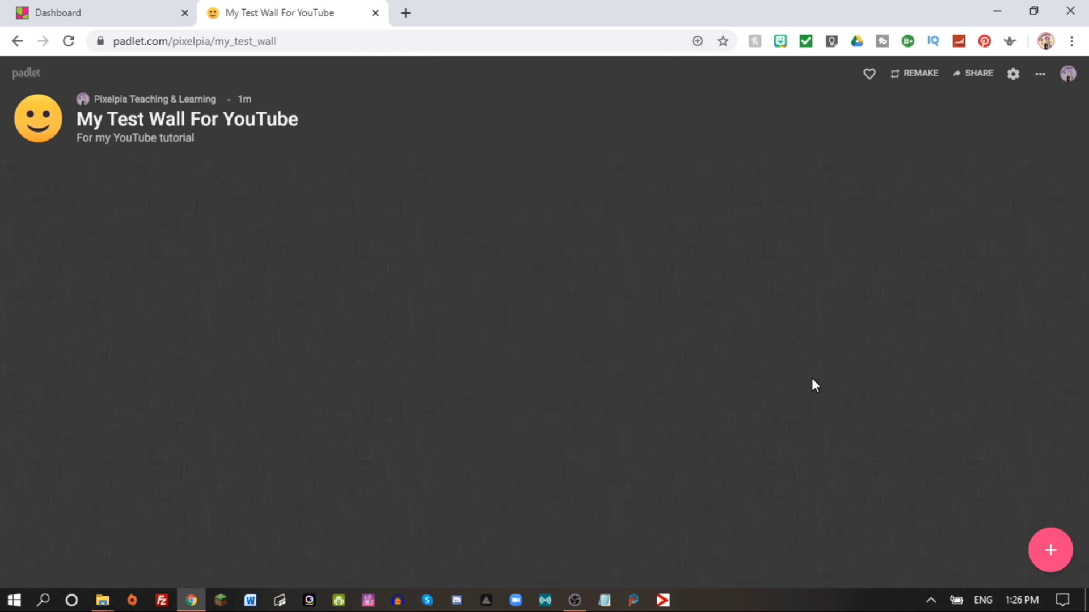
# Step: Create a post titled "Add Some Text" with the body text "writing a note is easy"
pyautogui.doubleClick(541, 240)
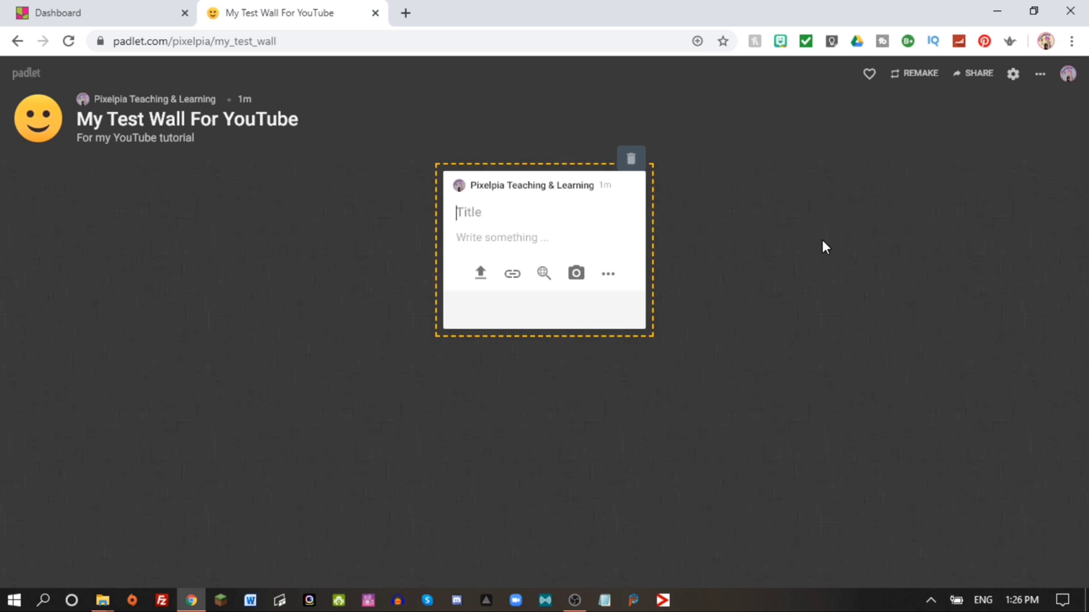
pyautogui.write('dd some tex')
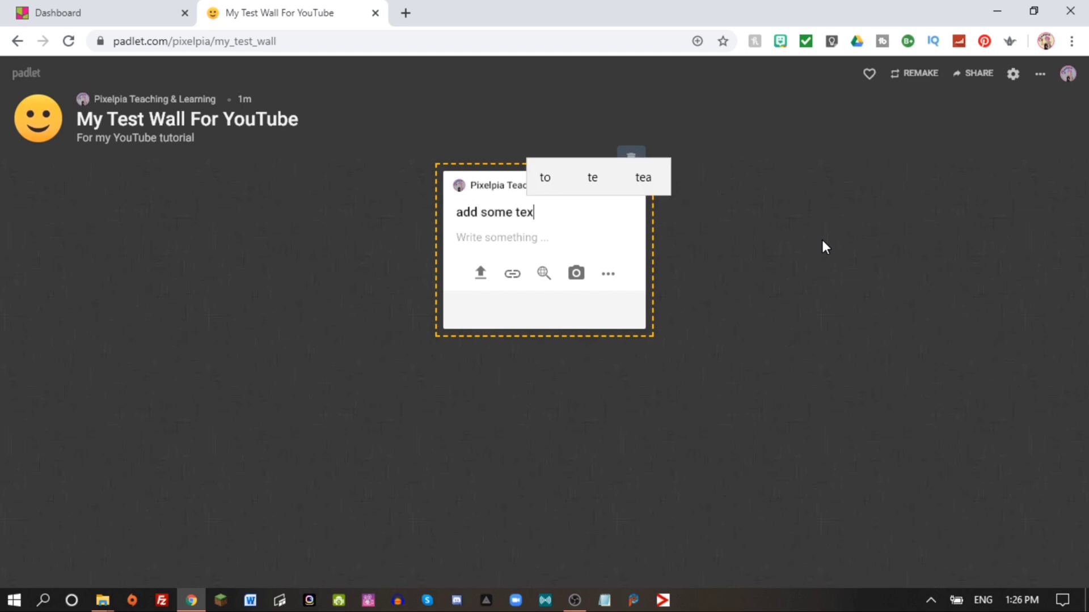
pyautogui.write('t')
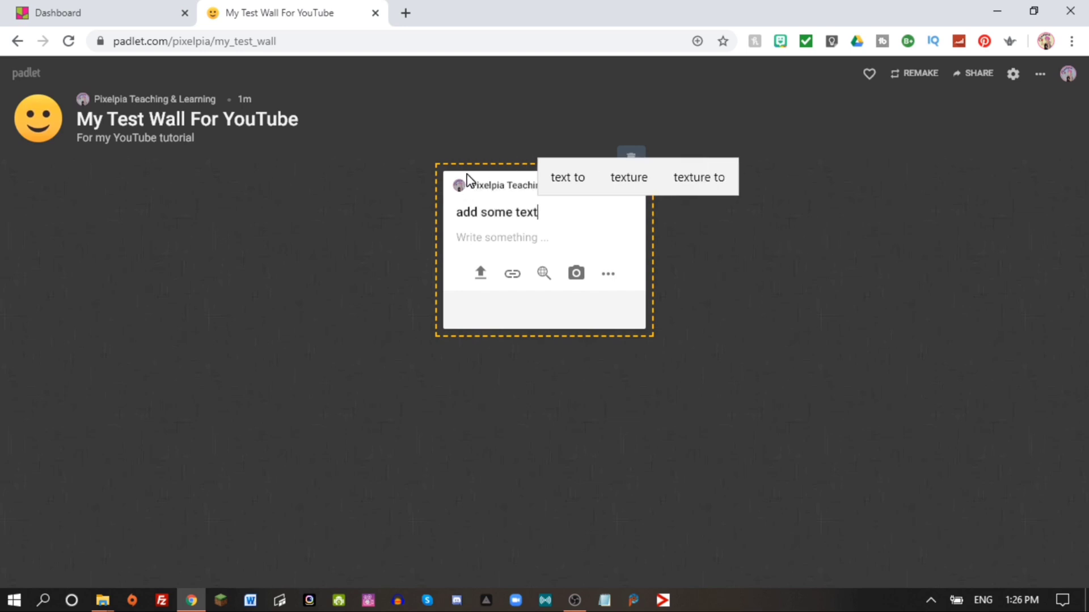
pyautogui.moveTo(466, 213)
pyautogui.mouseDown()
pyautogui.moveTo(456, 214)
pyautogui.moveTo(482, 214)
pyautogui.mouseUp()
pyautogui.write('A')
pyautogui.write('S')
pyautogui.write('T')
pyautogui.click(503, 243)
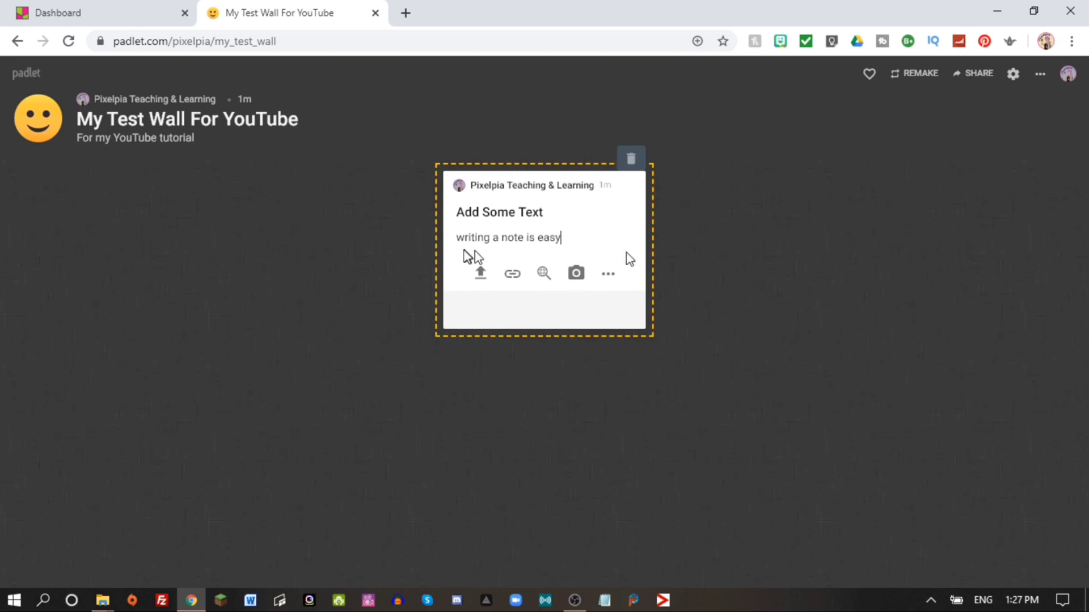
# Step: Attach the red apple image from the padlet drive to the post, remove it again and finish editing
pyautogui.click(514, 277)
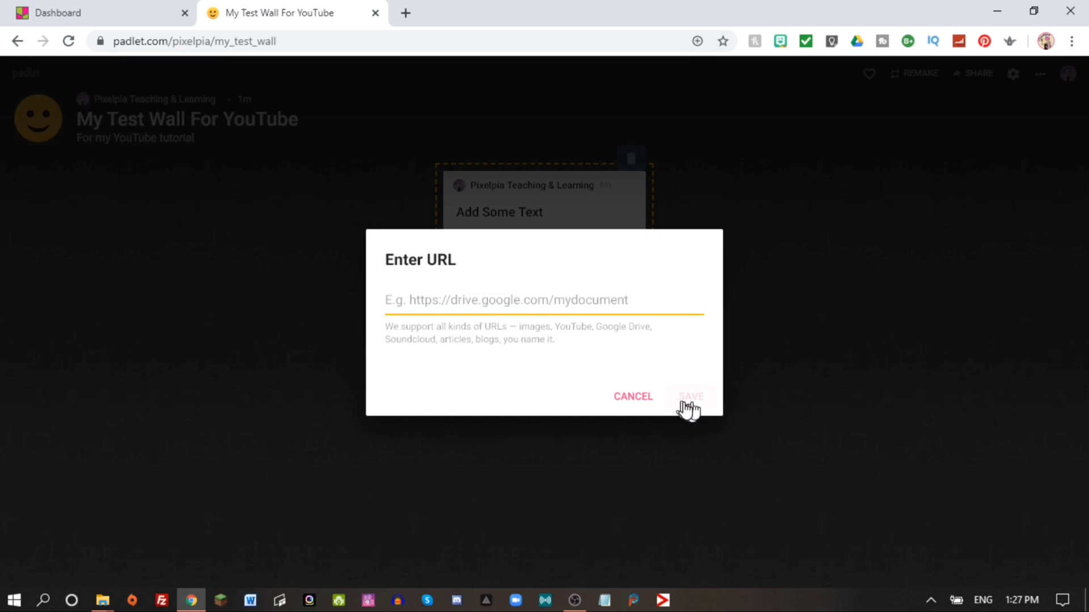
pyautogui.click(634, 398)
pyautogui.click(480, 275)
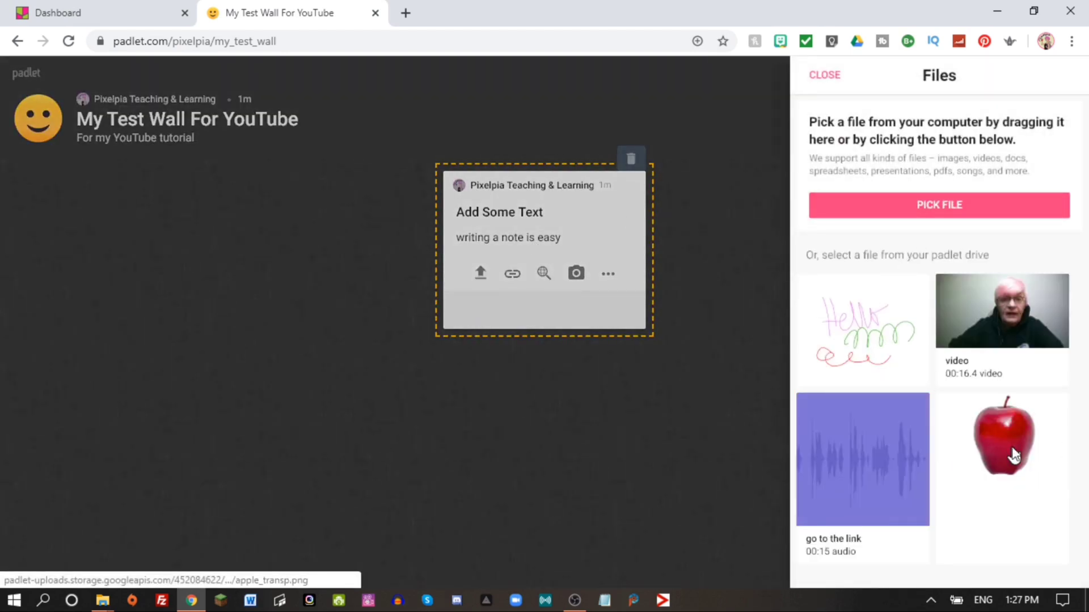
pyautogui.click(1013, 453)
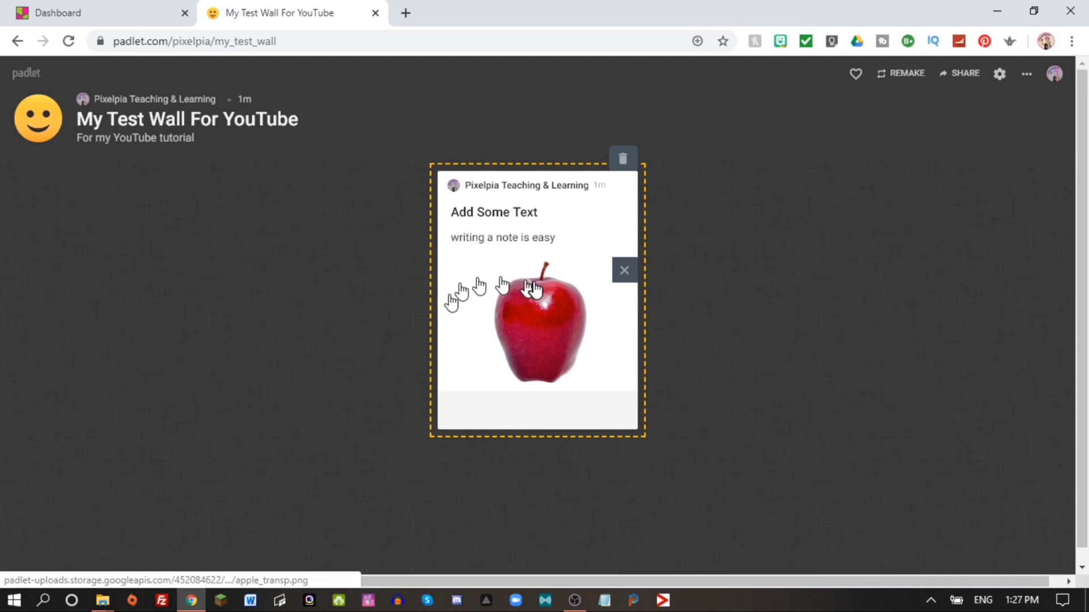
pyautogui.click(625, 274)
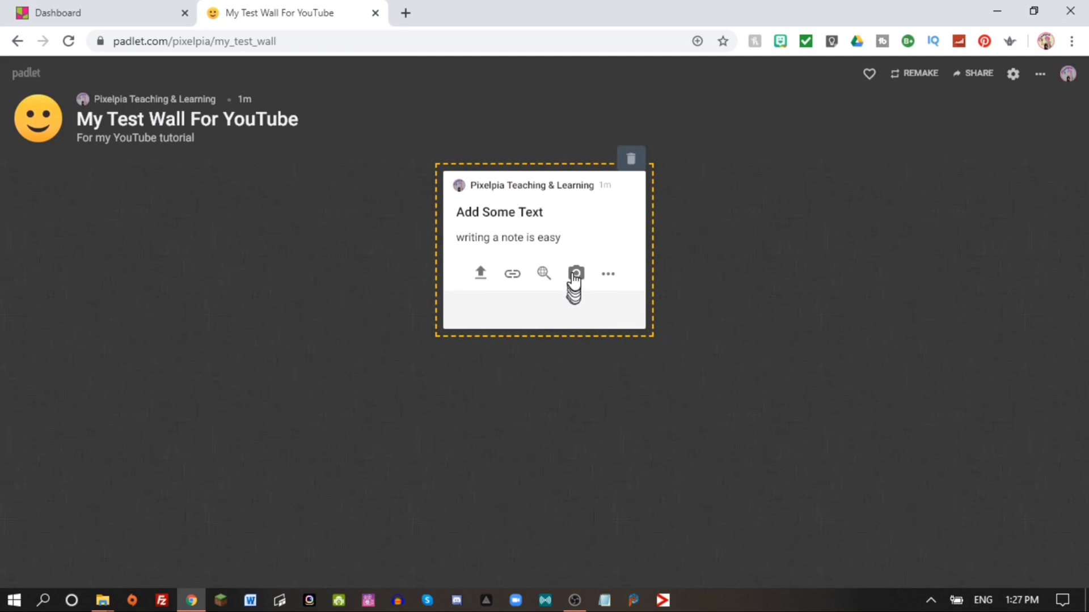
pyautogui.click(716, 243)
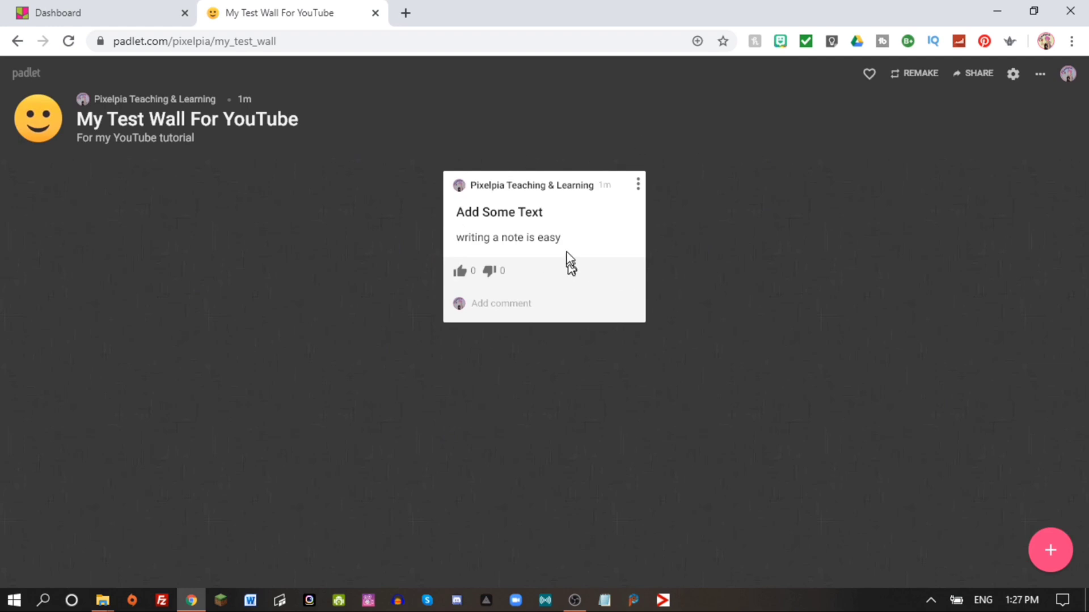
# Step: Format the word "easy" in the post's body as bold, italic and highlighted
pyautogui.click(548, 241)
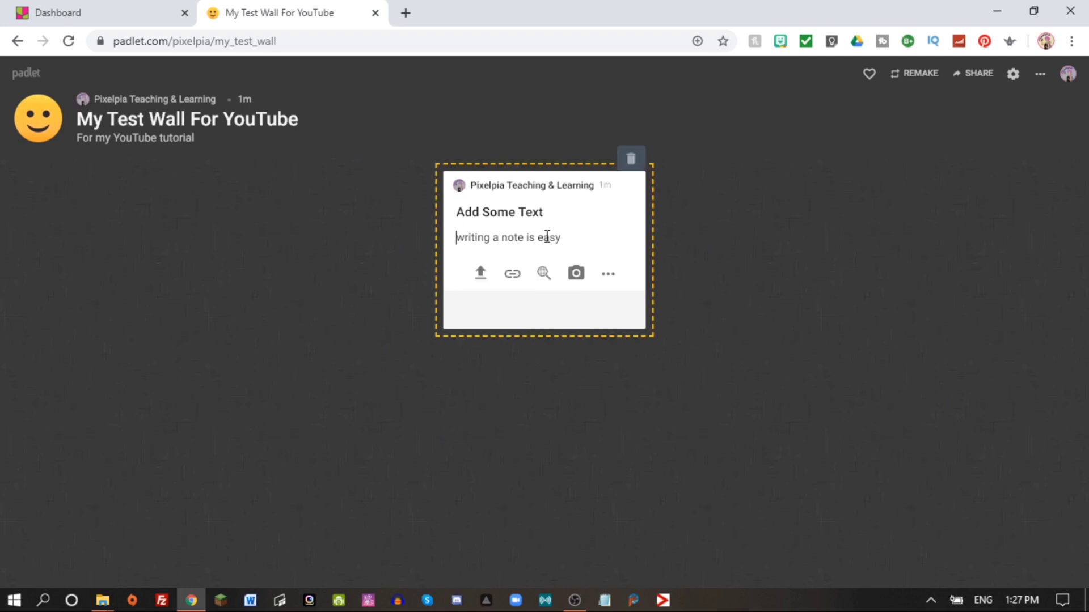
pyautogui.doubleClick(546, 237)
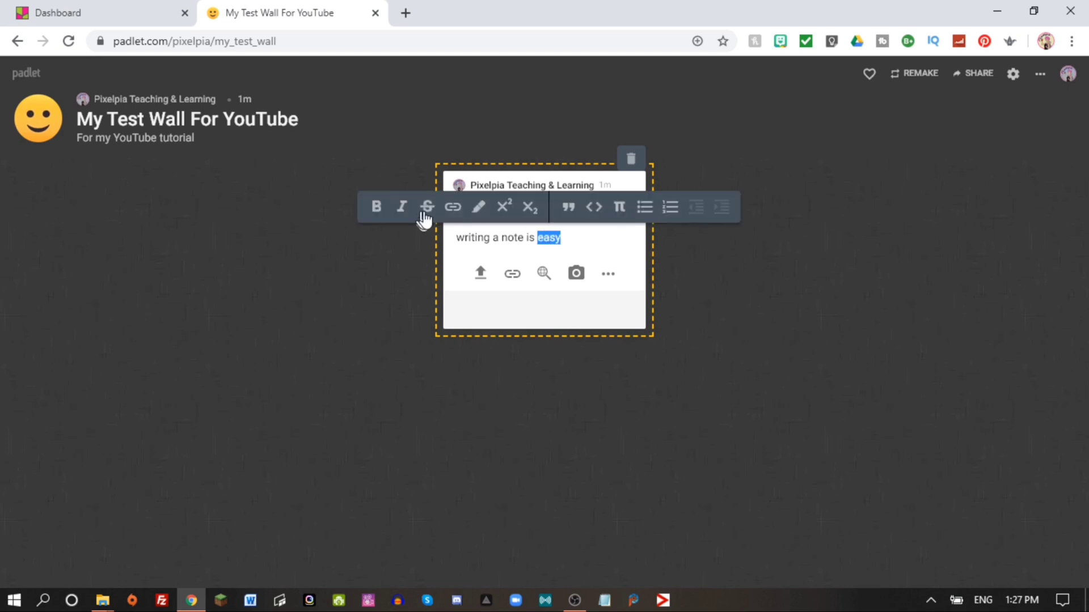
pyautogui.click(376, 210)
pyautogui.click(400, 214)
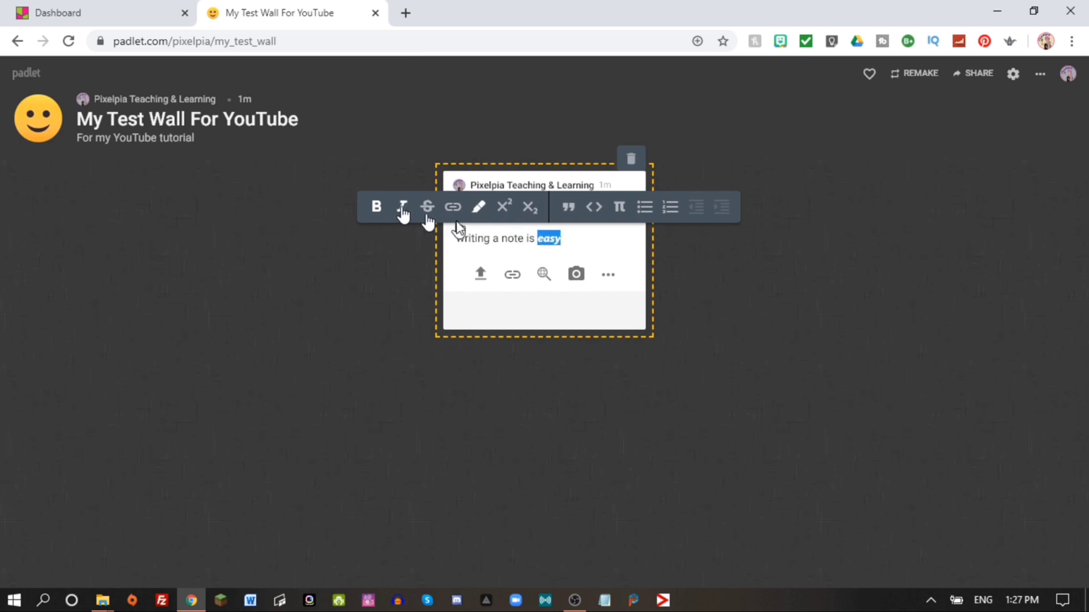
pyautogui.click(828, 356)
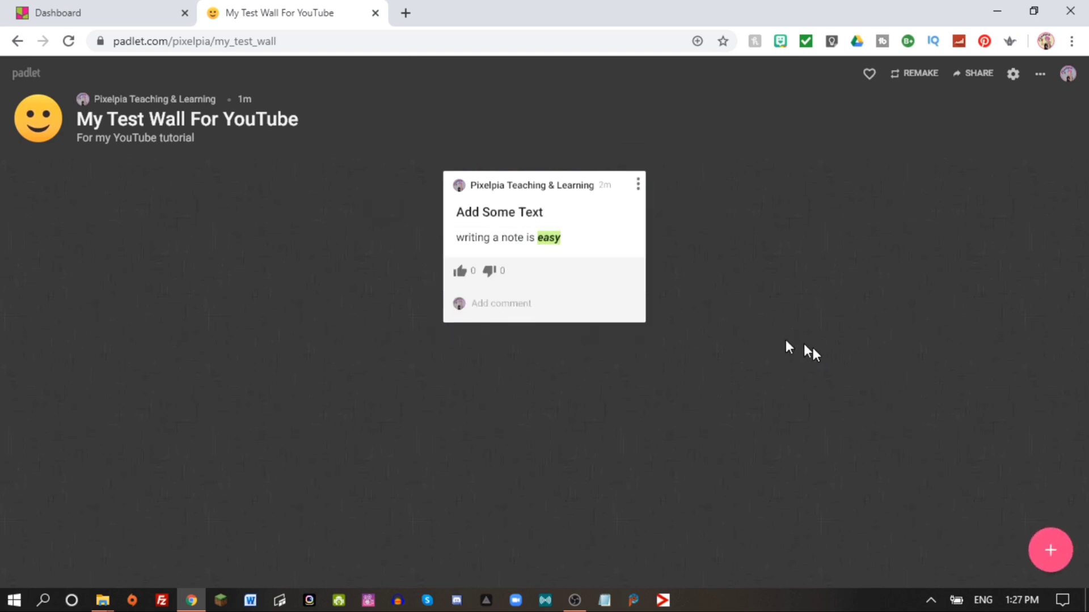
# Step: Extend the post's title to "Add Some Text is Easy" and finish editing
pyautogui.doubleClick(569, 240)
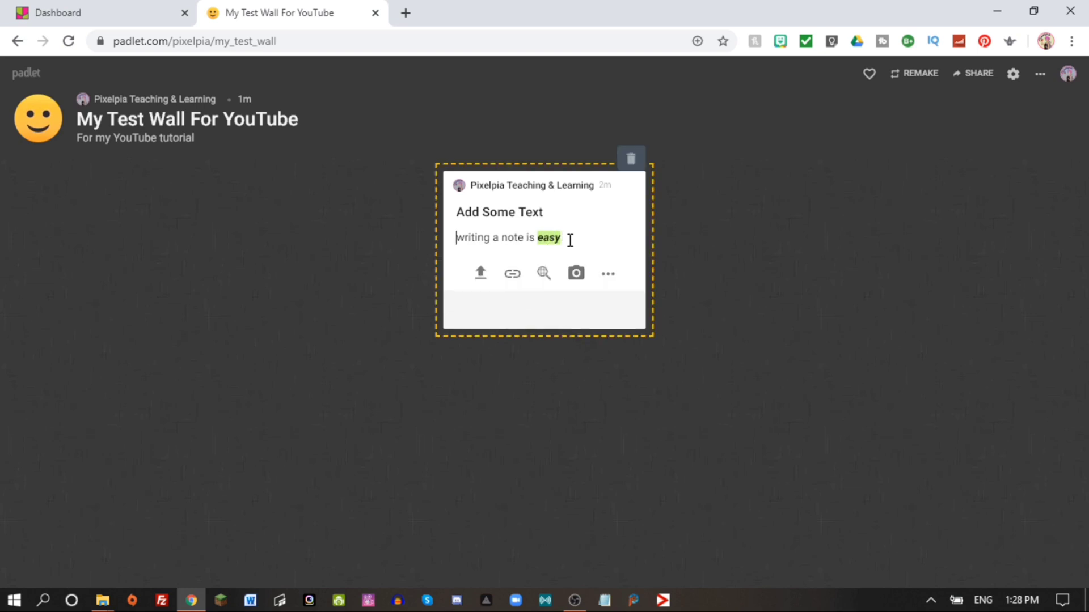
pyautogui.doubleClick(499, 211)
pyautogui.click(560, 216)
pyautogui.write('is ')
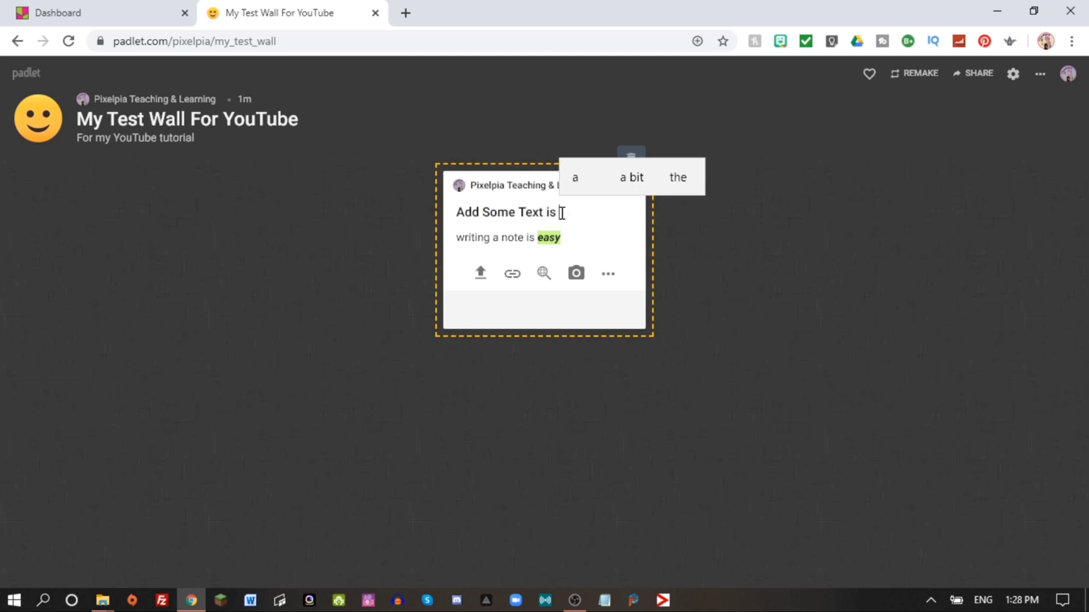
pyautogui.write('Easy')
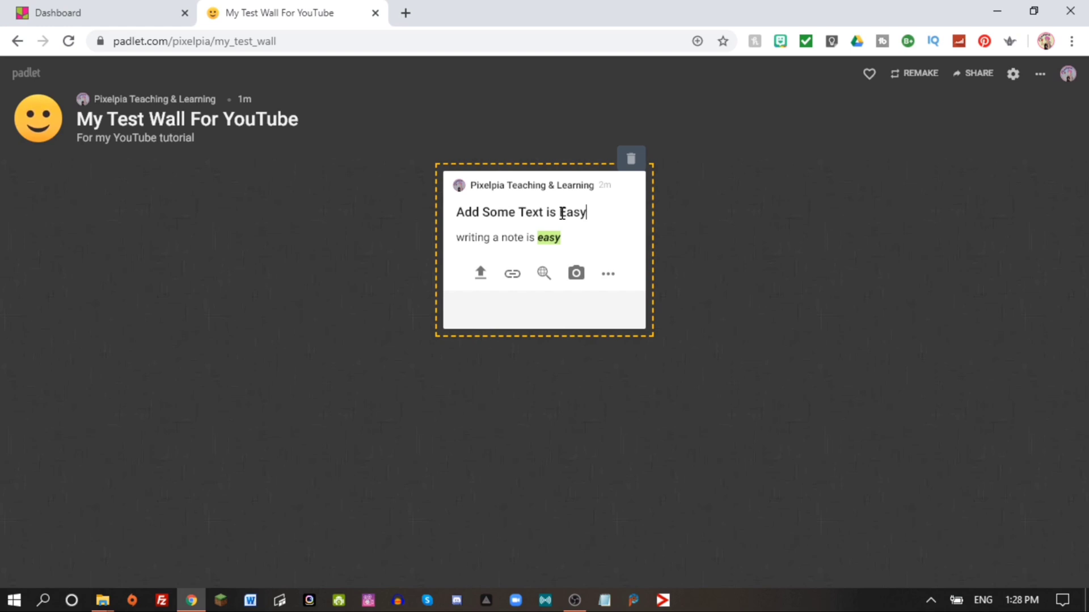
pyautogui.click(738, 321)
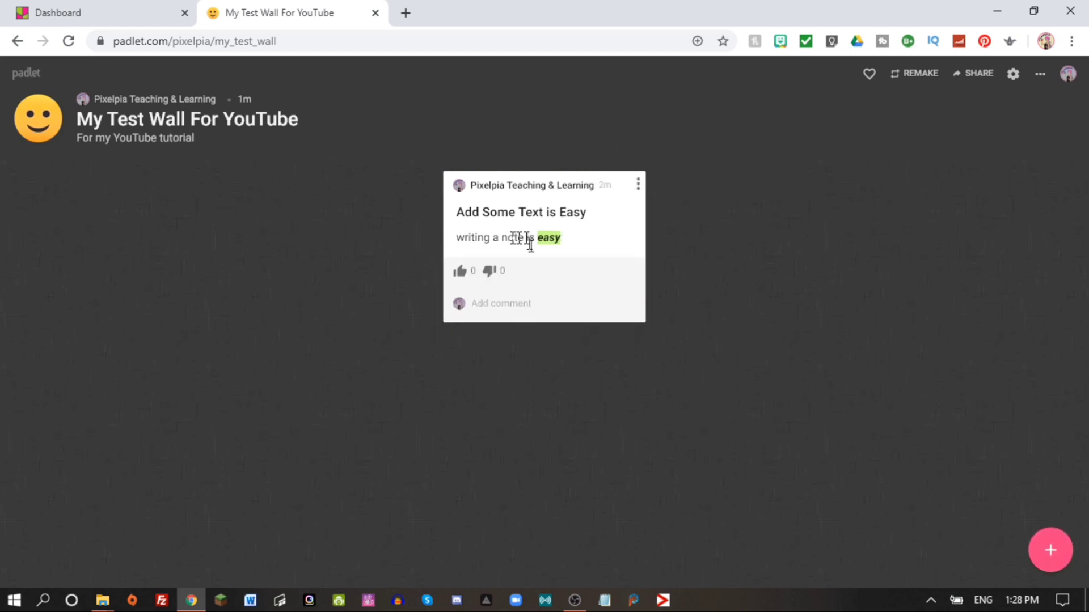
# Step: View the "Add Some Text is Easy" post in its expanded view and return to the wall
pyautogui.click(610, 241)
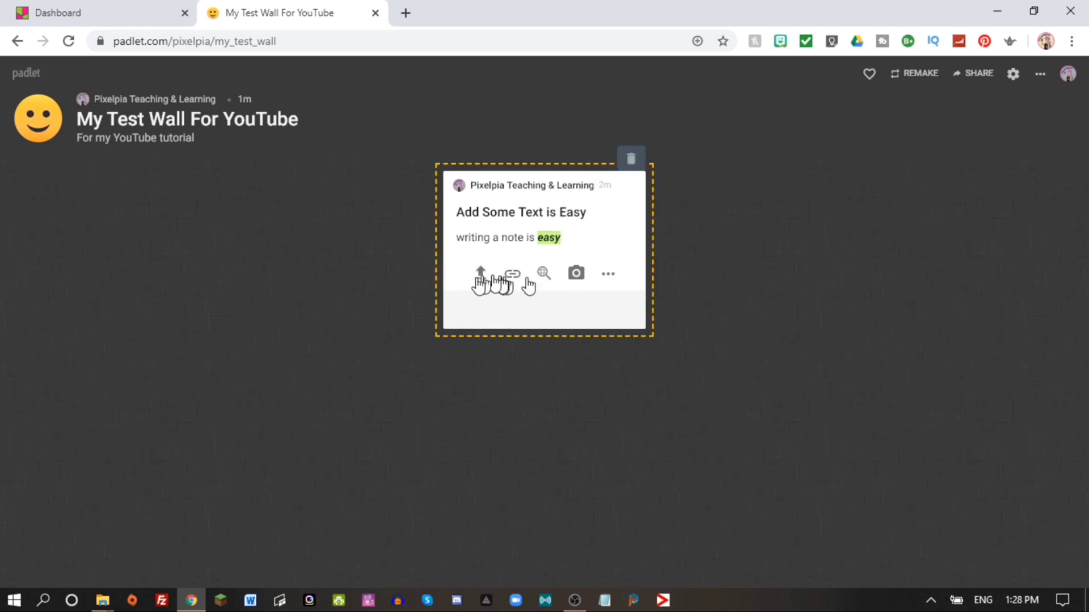
pyautogui.click(733, 265)
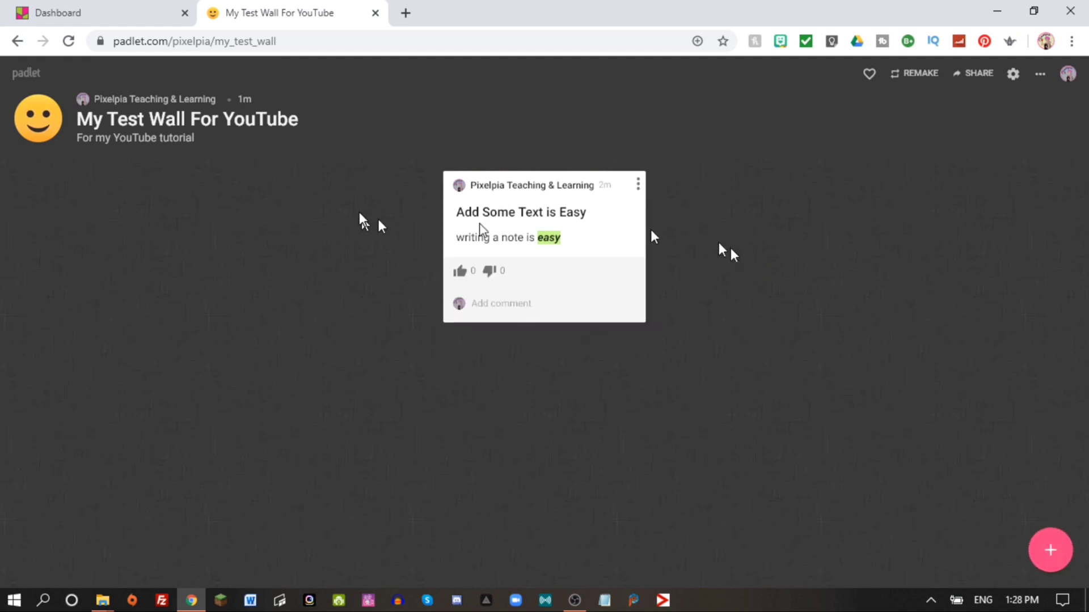
pyautogui.click(639, 186)
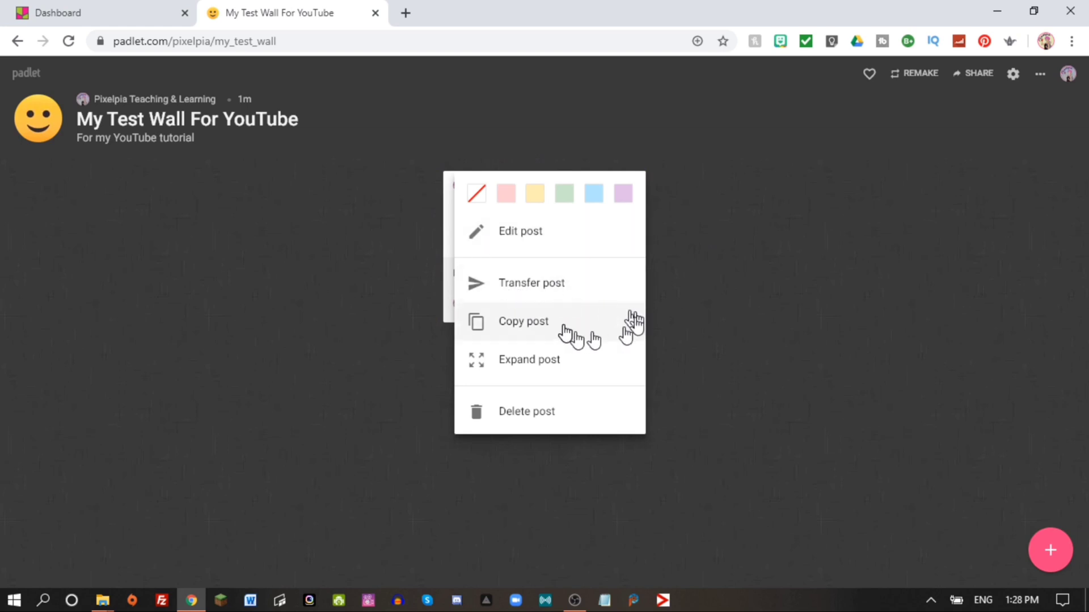
pyautogui.click(530, 362)
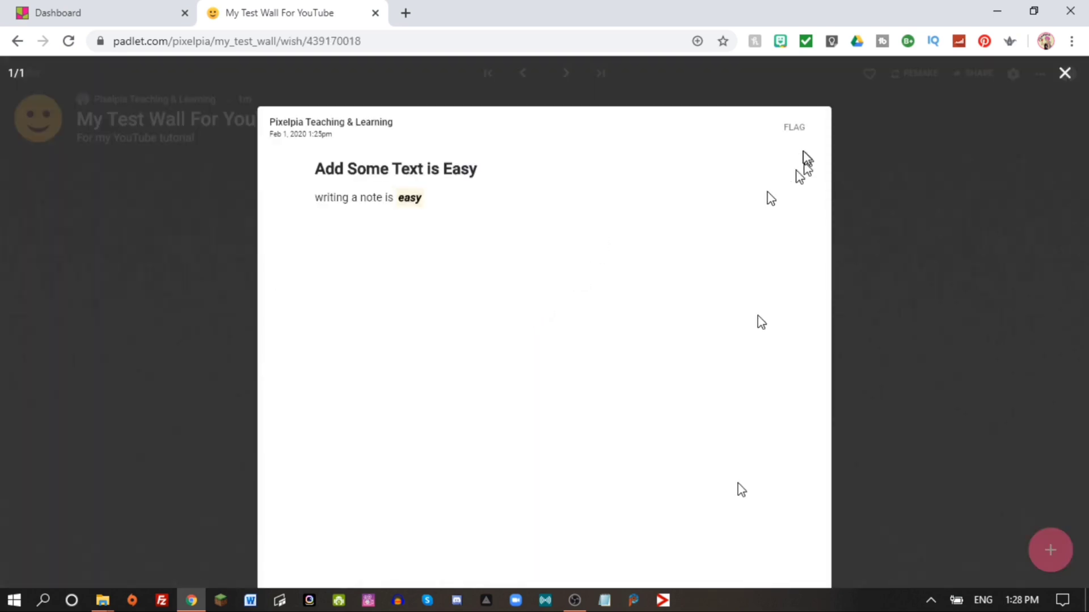
pyautogui.click(1063, 74)
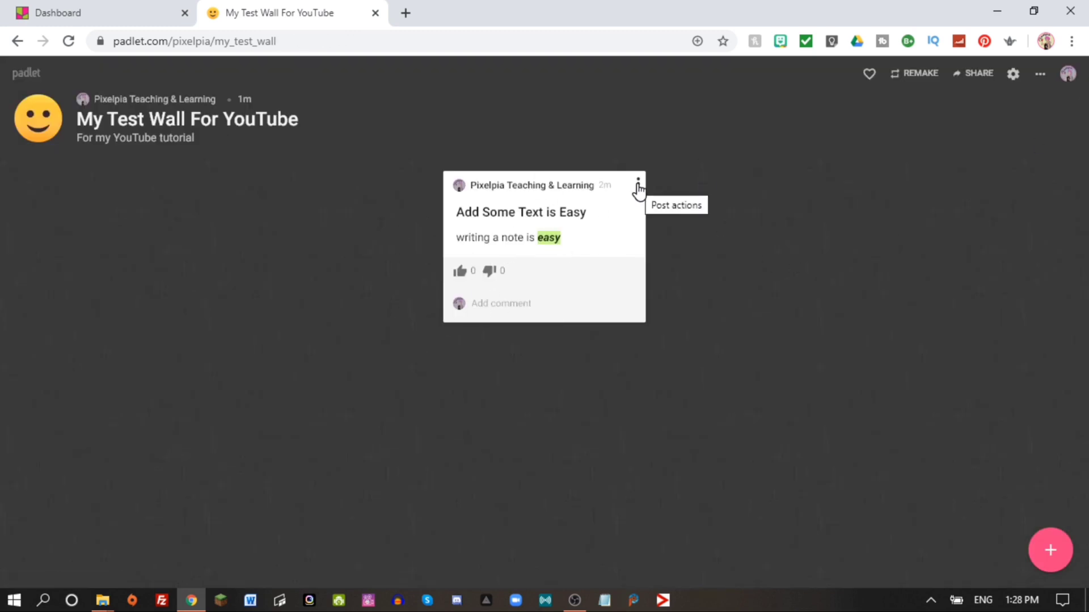
# Step: Colour the post pink and submit the comment "add a comment is easy" on it
pyautogui.click(637, 185)
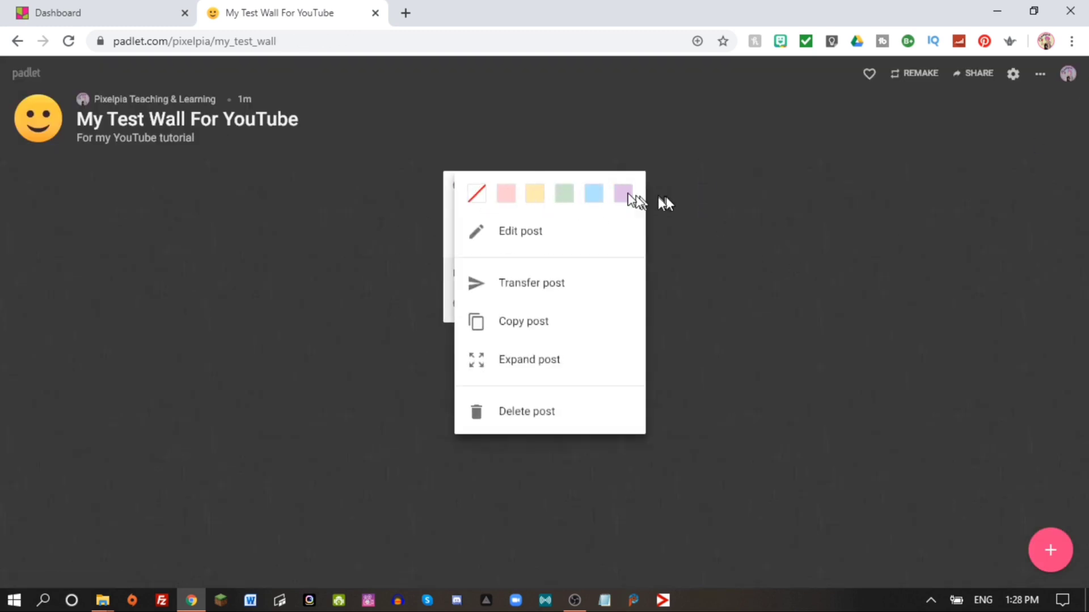
pyautogui.click(507, 194)
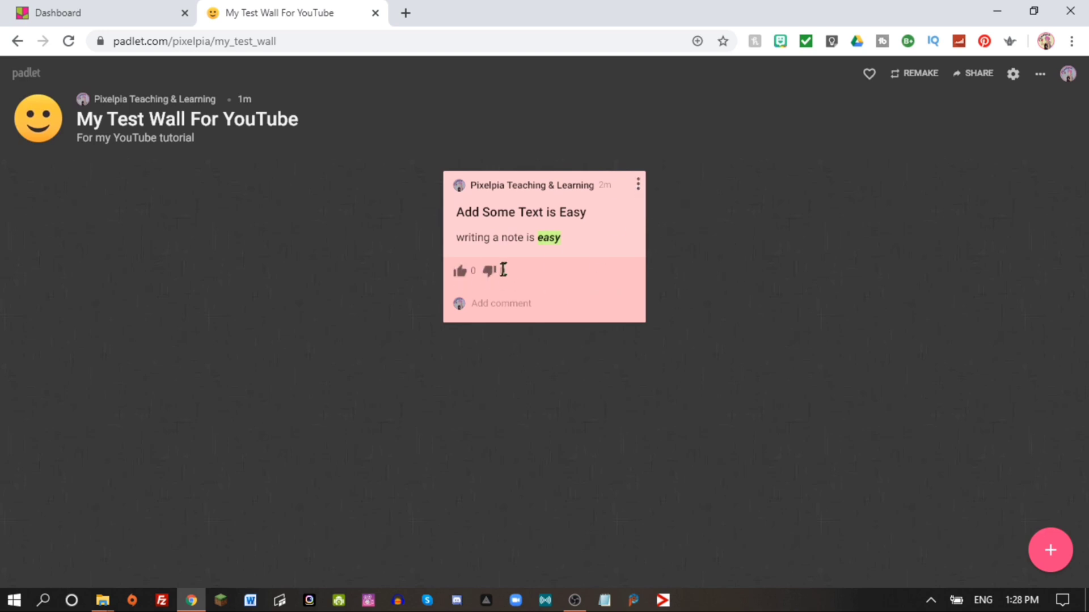
pyautogui.click(461, 273)
pyautogui.click(514, 304)
pyautogui.write('add a comment is easy')
pyautogui.click(627, 304)
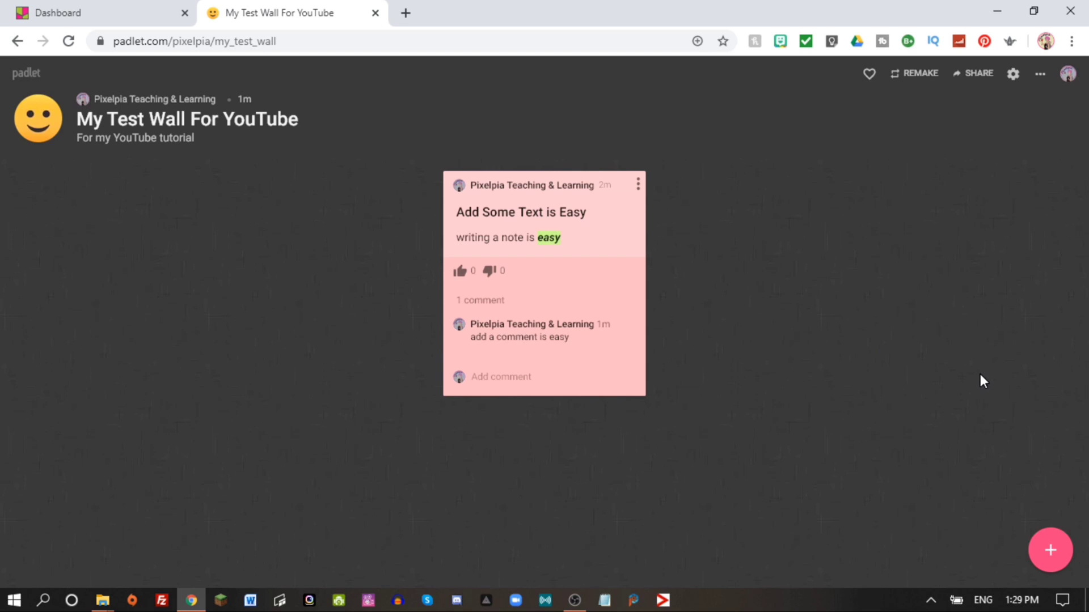
# Step: Add a new post to the wall and upload the image file "image1 no text outline" to it
pyautogui.click(1051, 553)
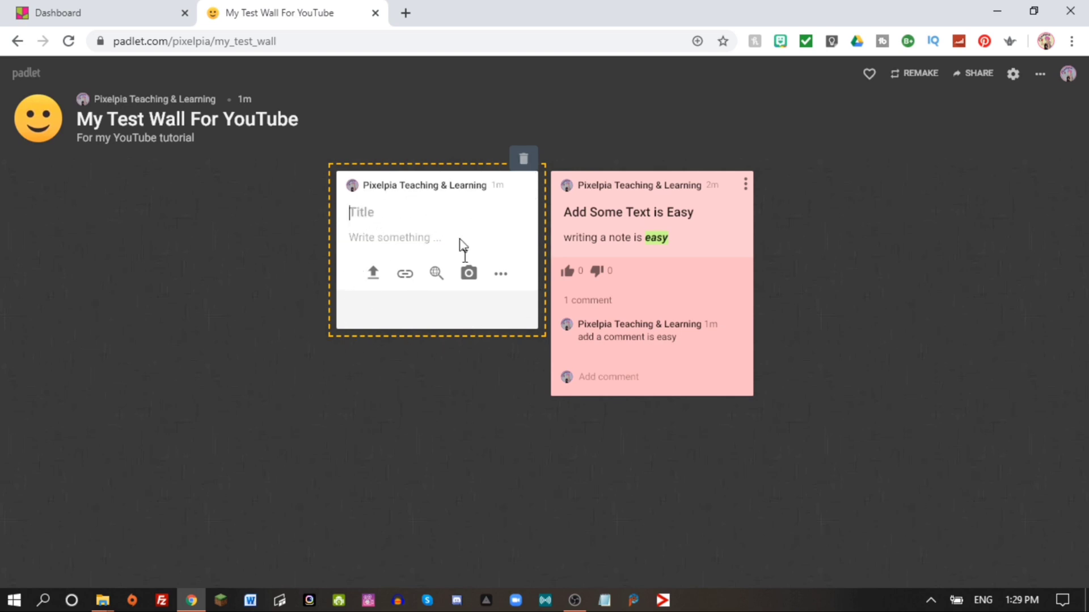
pyautogui.click(373, 274)
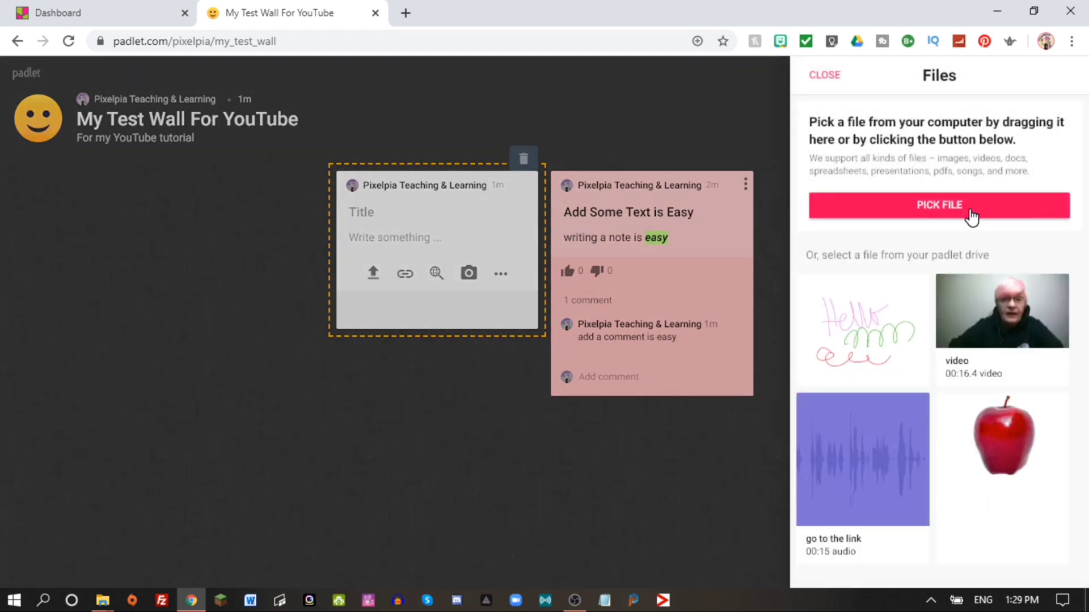
pyautogui.click(856, 203)
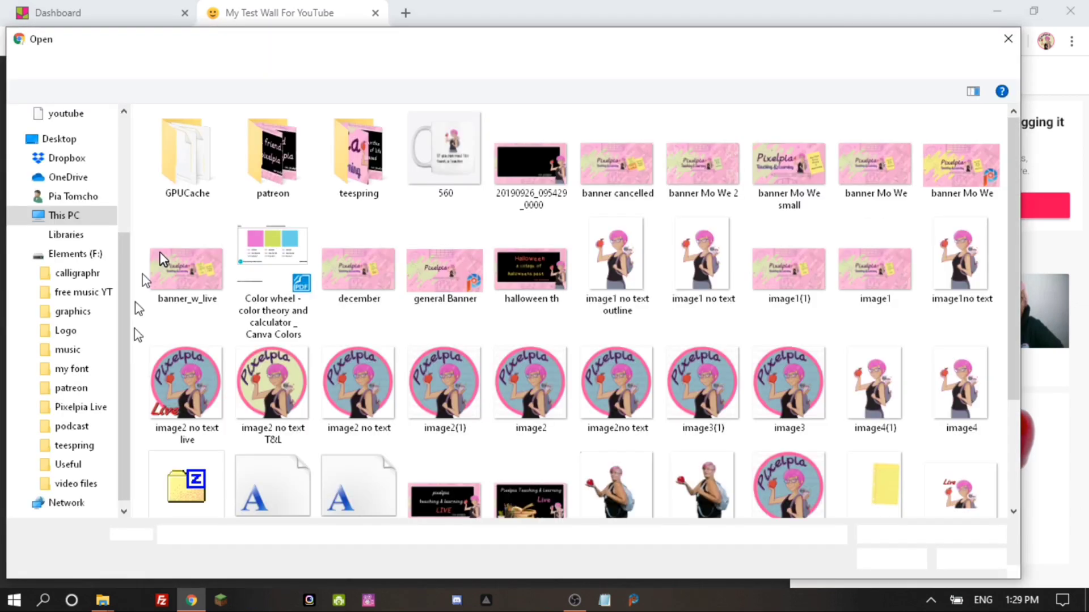
pyautogui.doubleClick(624, 277)
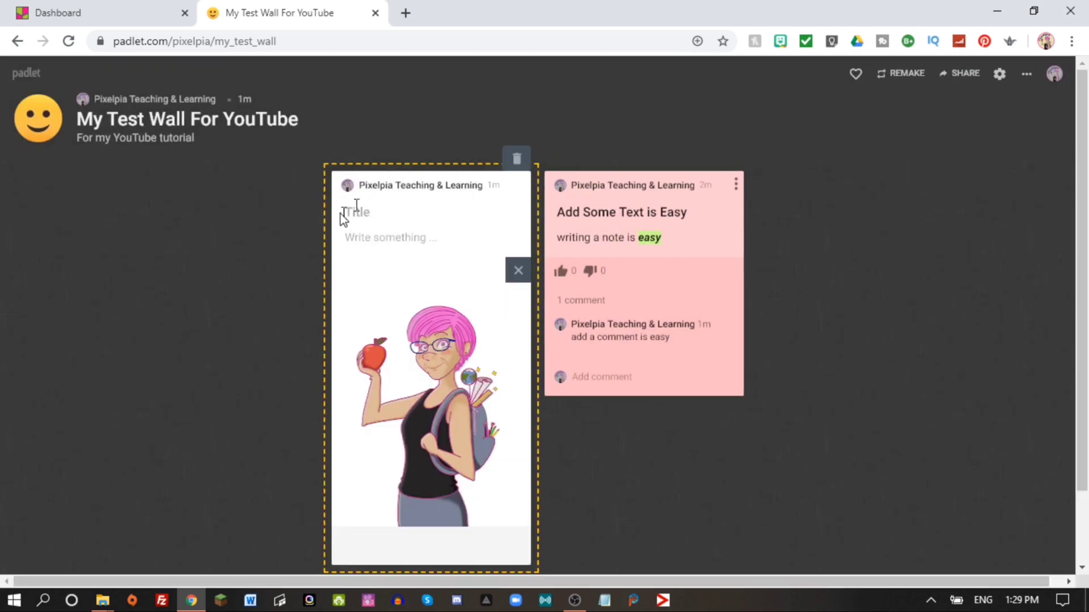
# Step: Title the image post "Upload Files Are Easy Too", write "This is my avatar" in its body and finish editing
pyautogui.write('Upload Files Are E')
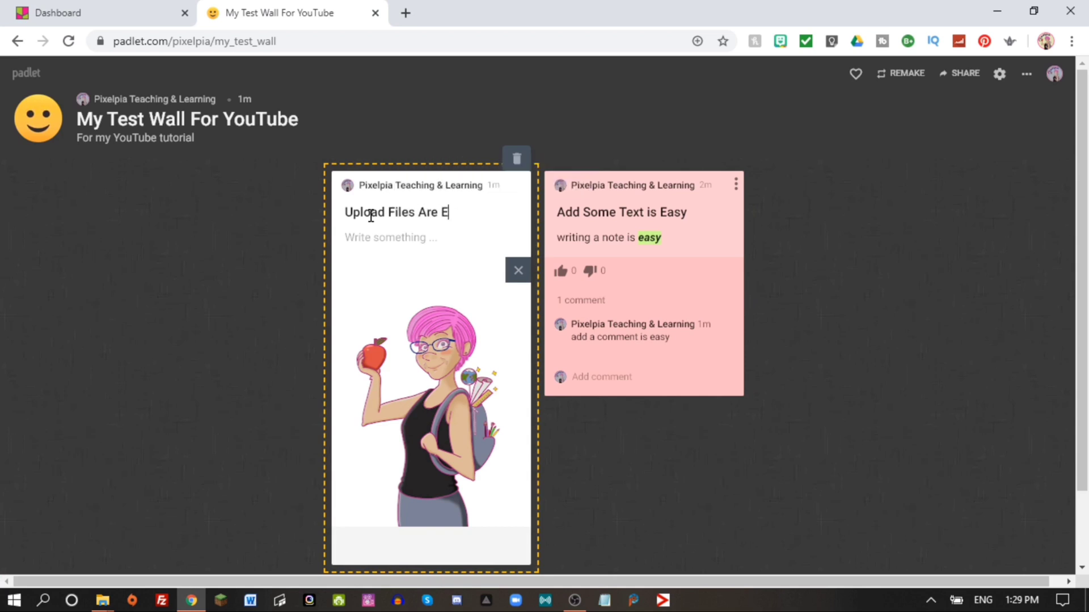
pyautogui.write('asy Too')
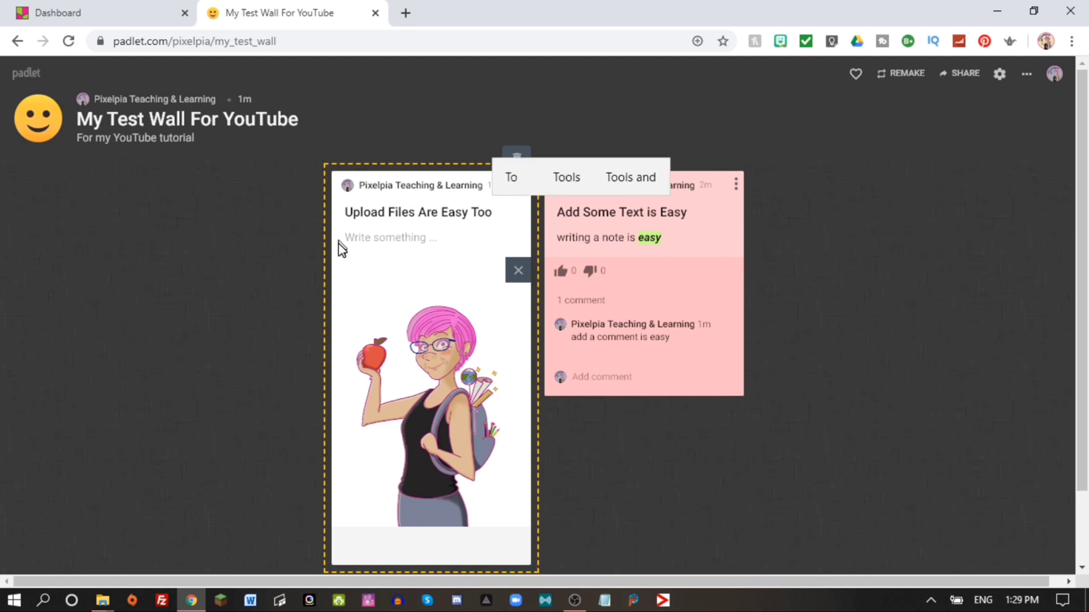
pyautogui.click(396, 238)
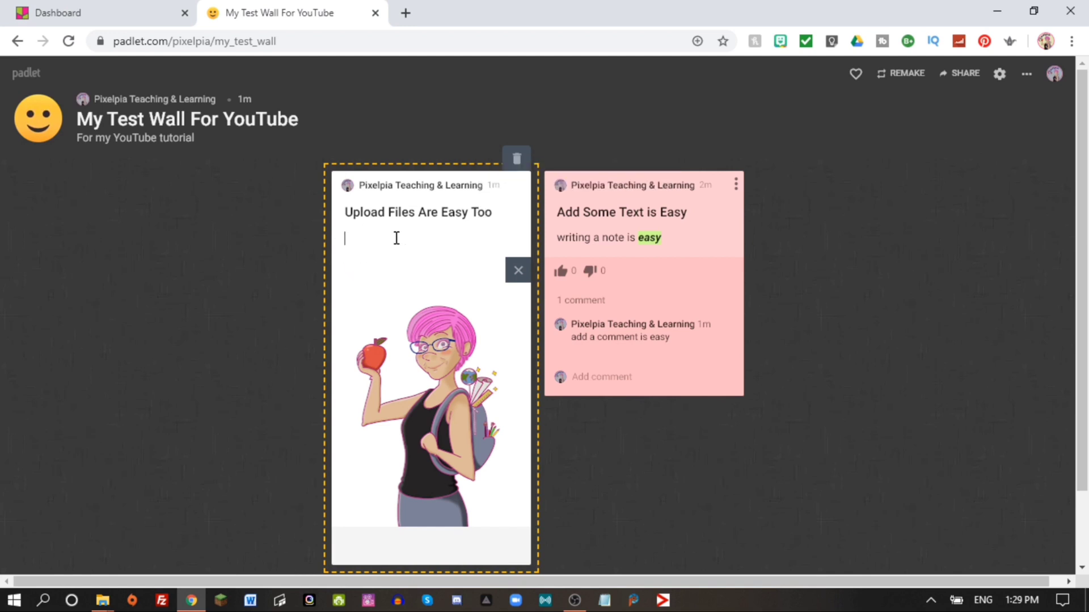
pyautogui.write('This is my avatar')
pyautogui.click(590, 465)
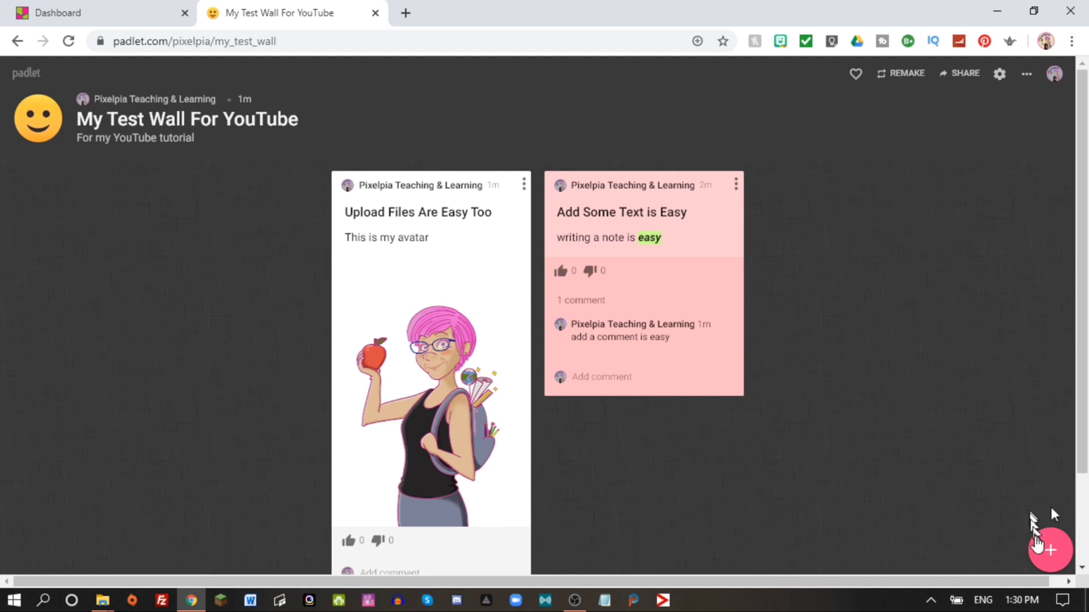
# Step: Add another new post and upload the "thank you" document from the Documents folder to it
pyautogui.click(1046, 552)
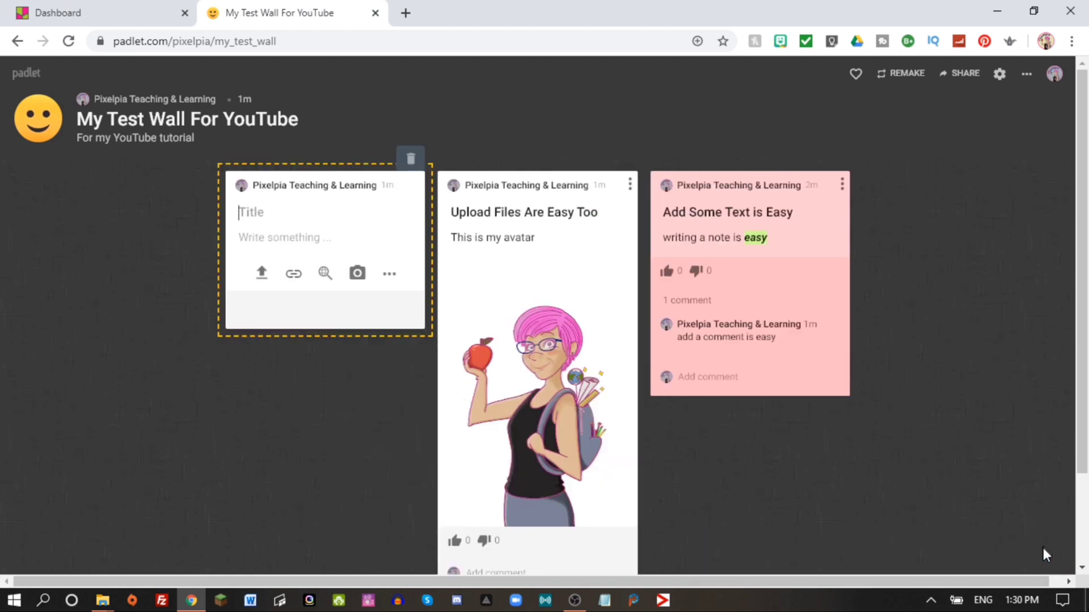
pyautogui.click(262, 275)
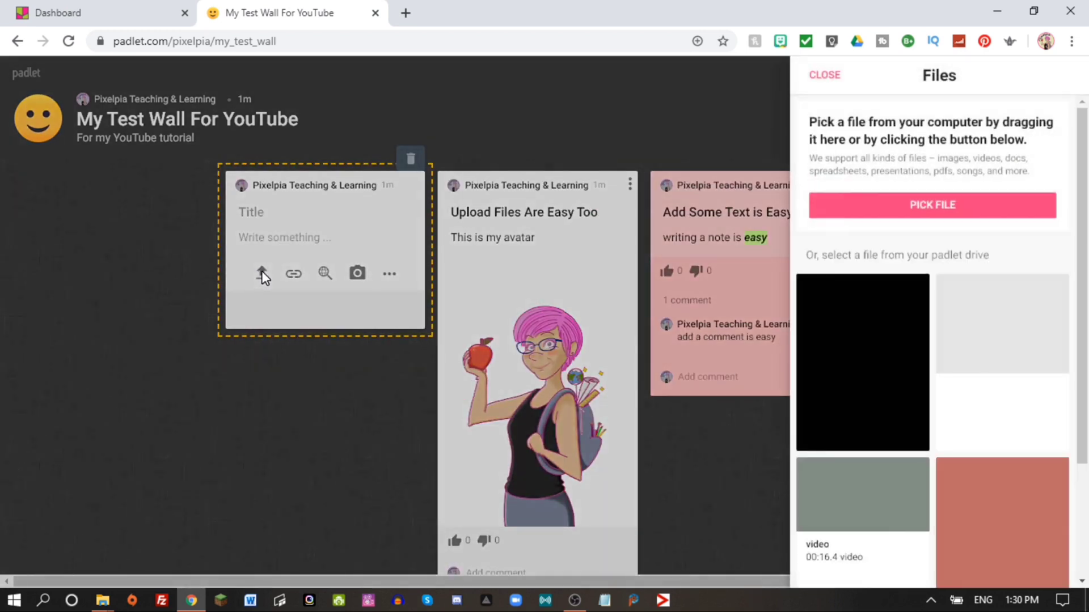
pyautogui.click(913, 205)
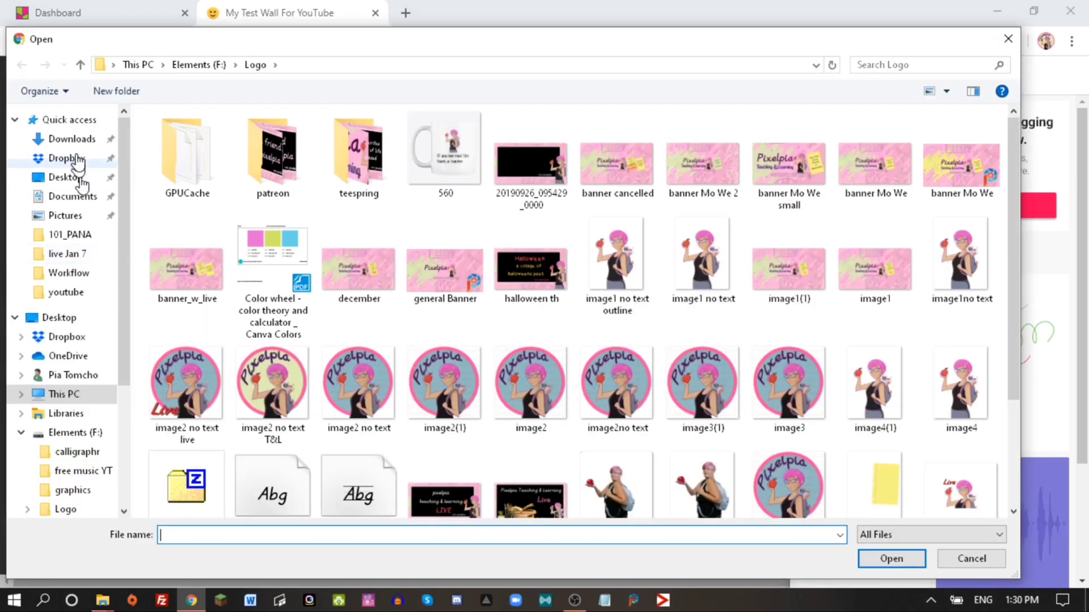
pyautogui.click(71, 197)
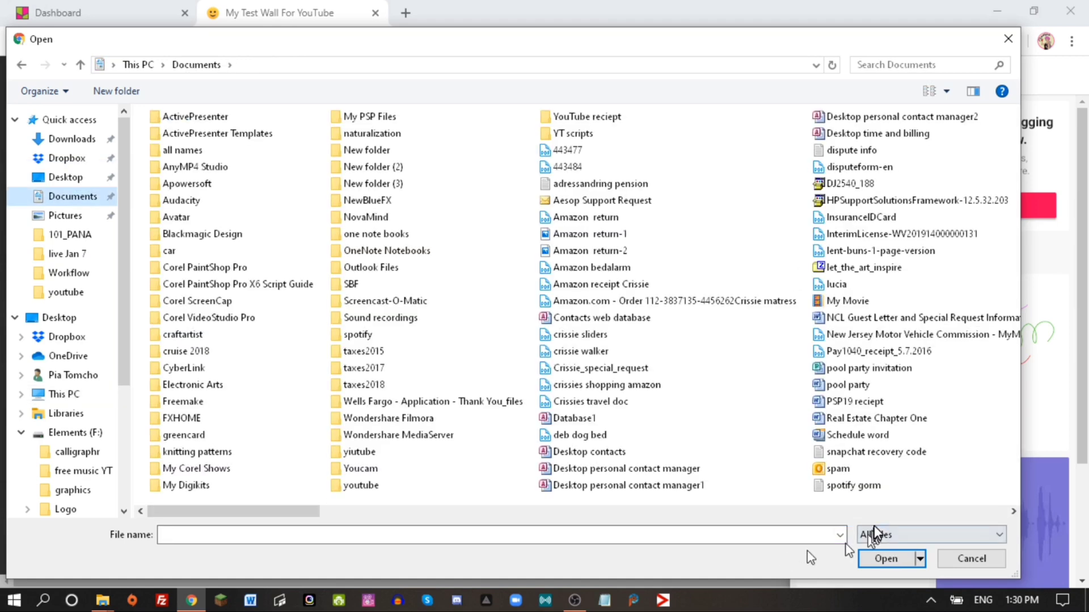
pyautogui.scroll(-3, 982, 522)
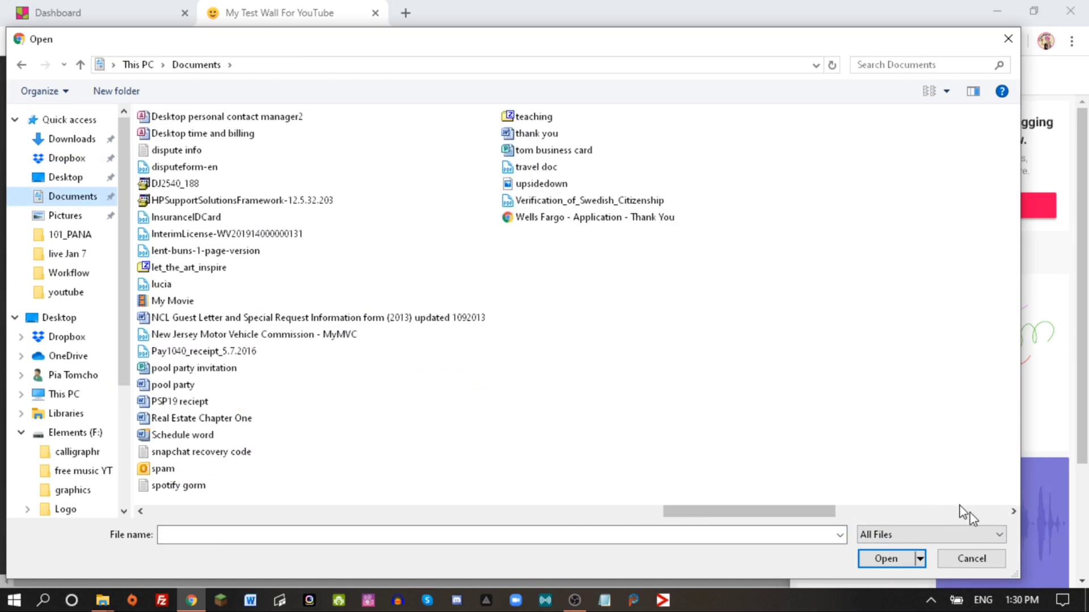
pyautogui.doubleClick(550, 136)
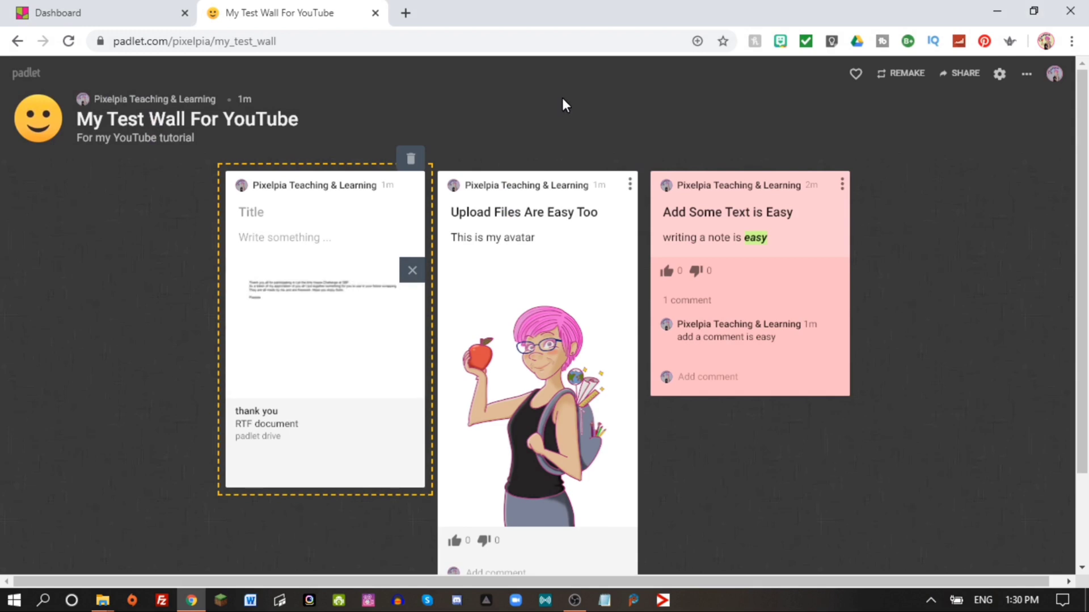
# Step: Title the document post "Uploading a text file", write "is also easy" in its body and finish editing
pyautogui.click(261, 214)
pyautogui.write('Up')
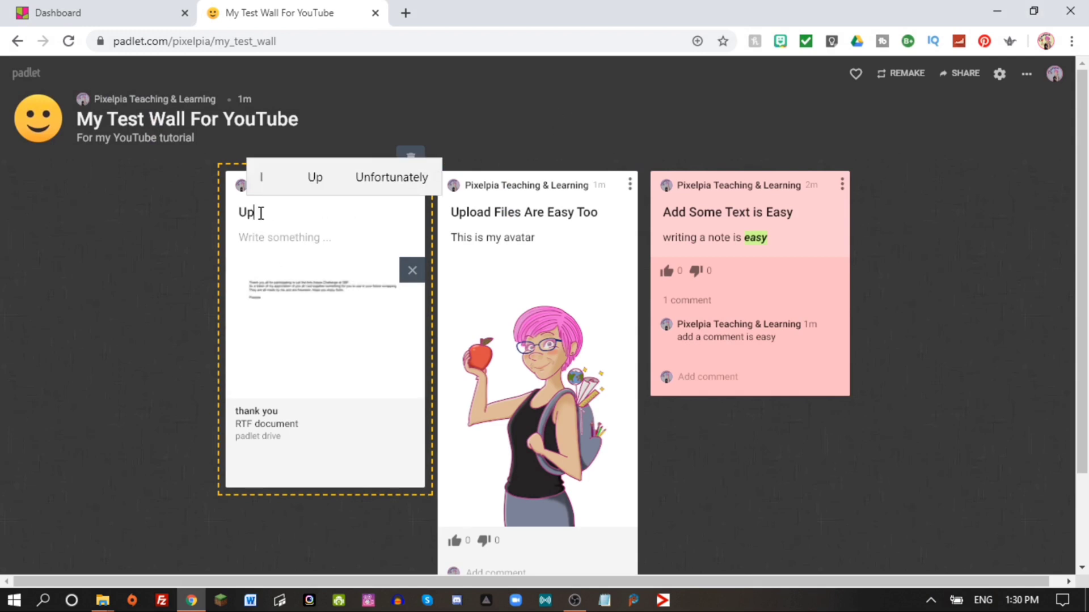
pyautogui.write('loading a textfile')
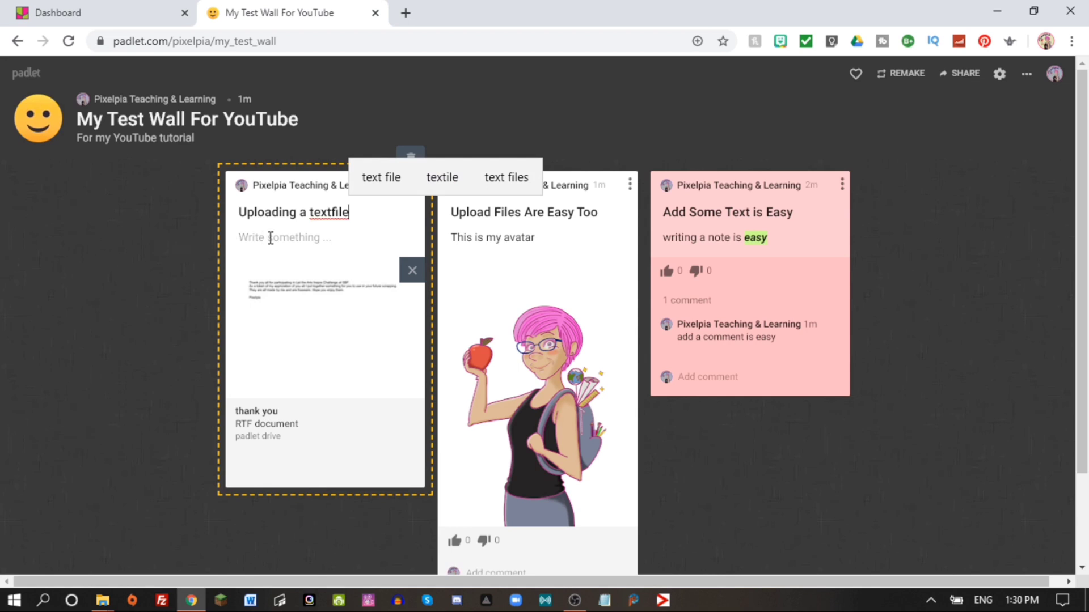
pyautogui.click(270, 238)
pyautogui.write('is ')
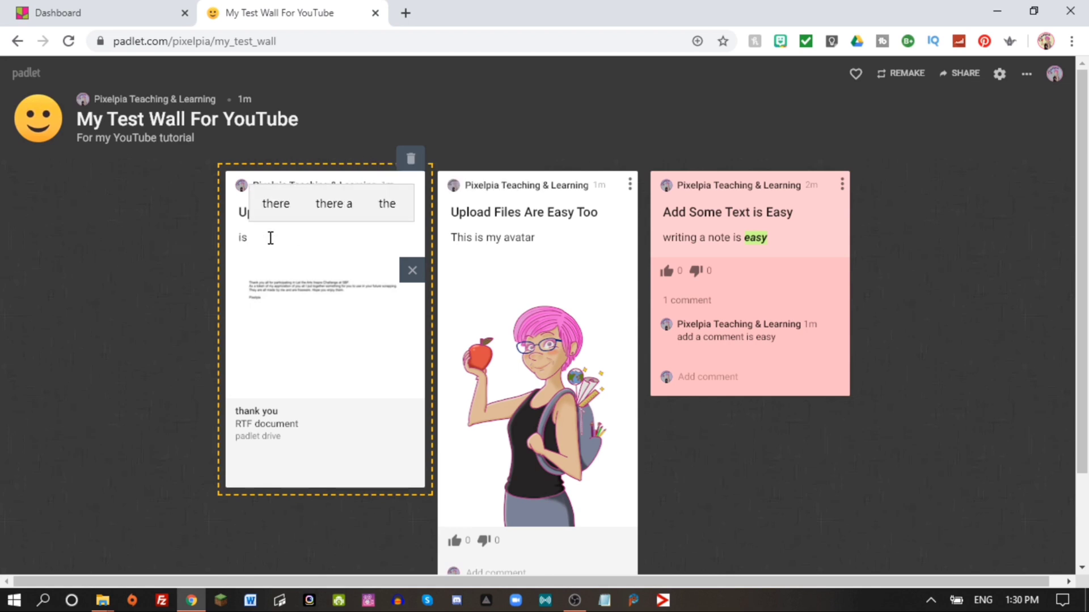
pyautogui.write('also')
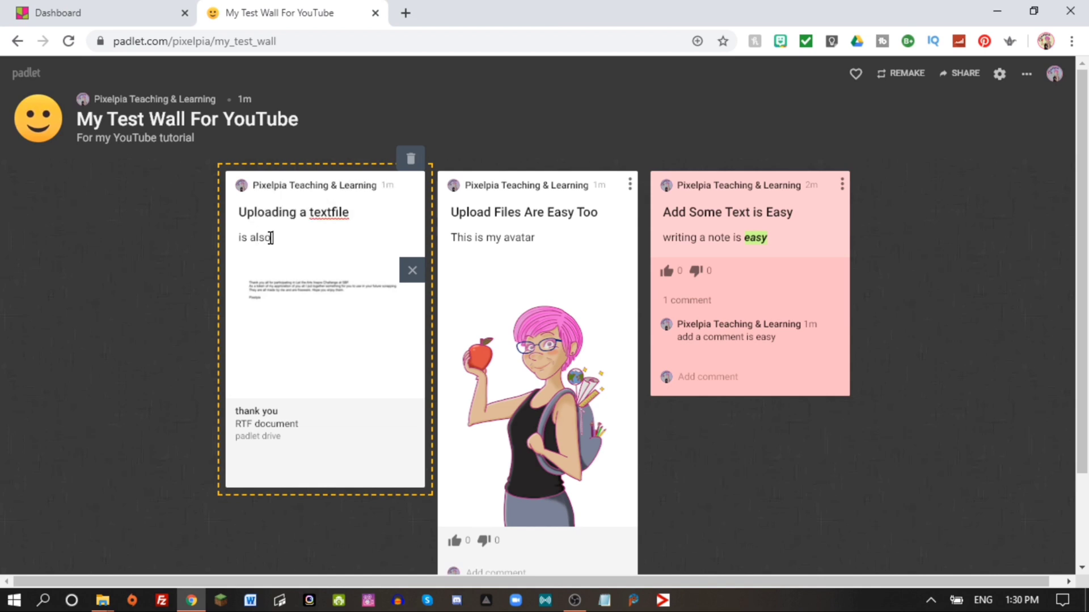
pyautogui.write(' easy')
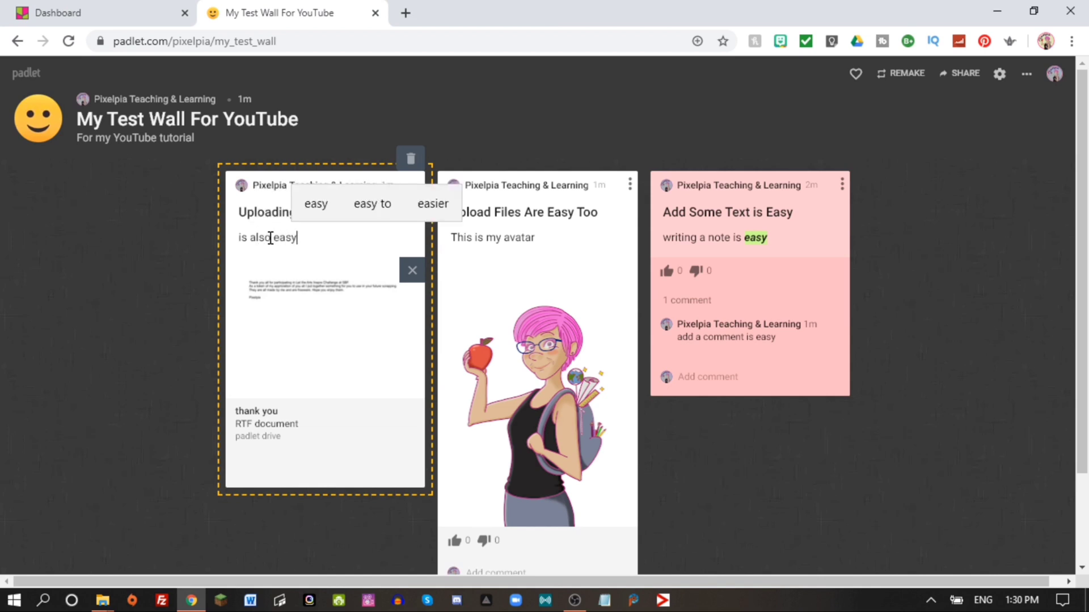
pyautogui.click(164, 244)
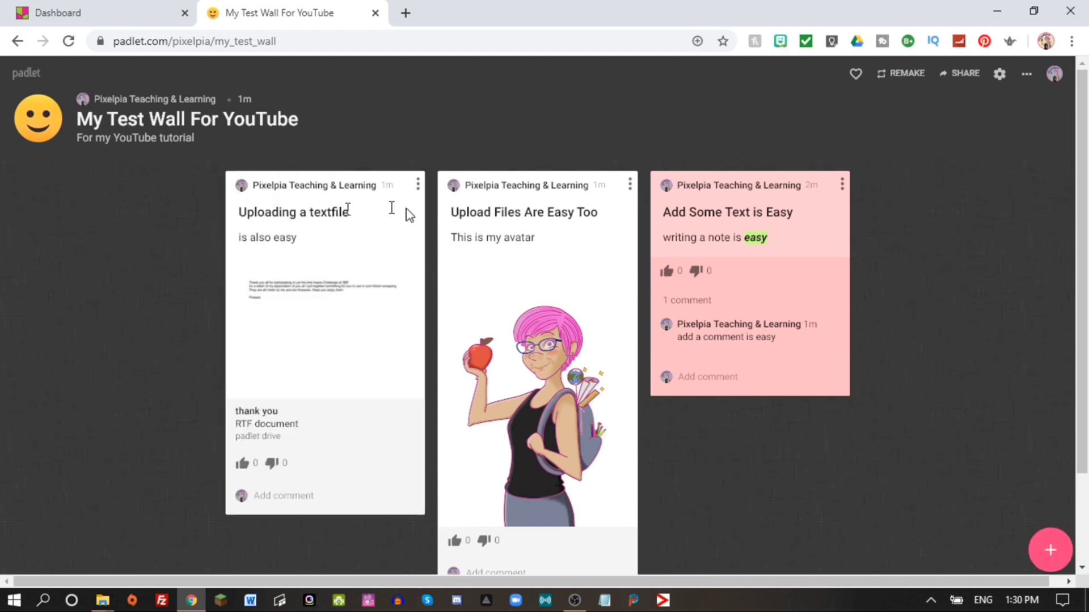
pyautogui.click(333, 213)
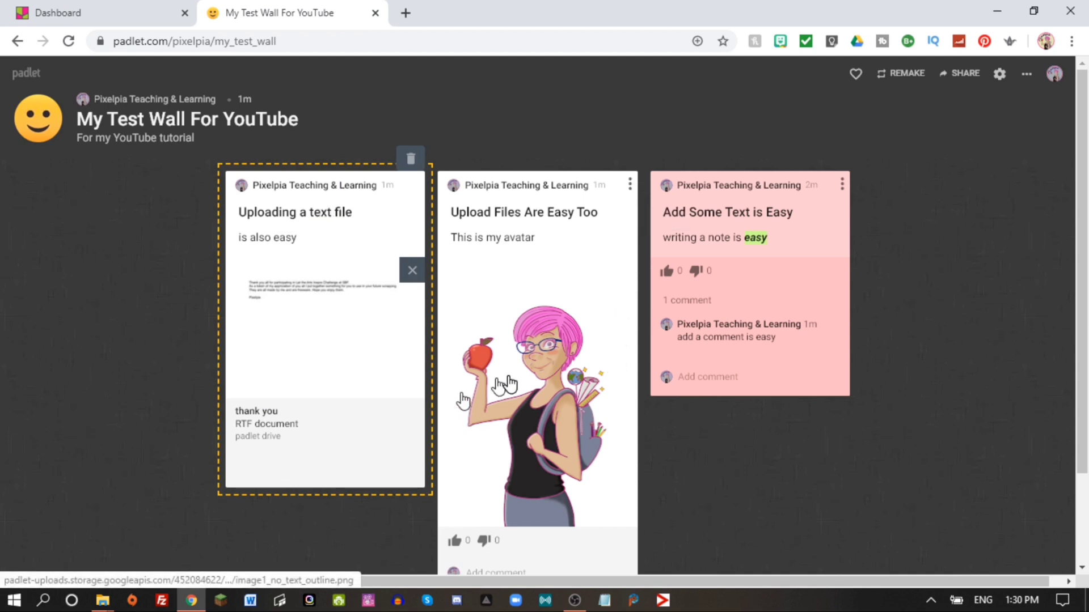
pyautogui.click(117, 294)
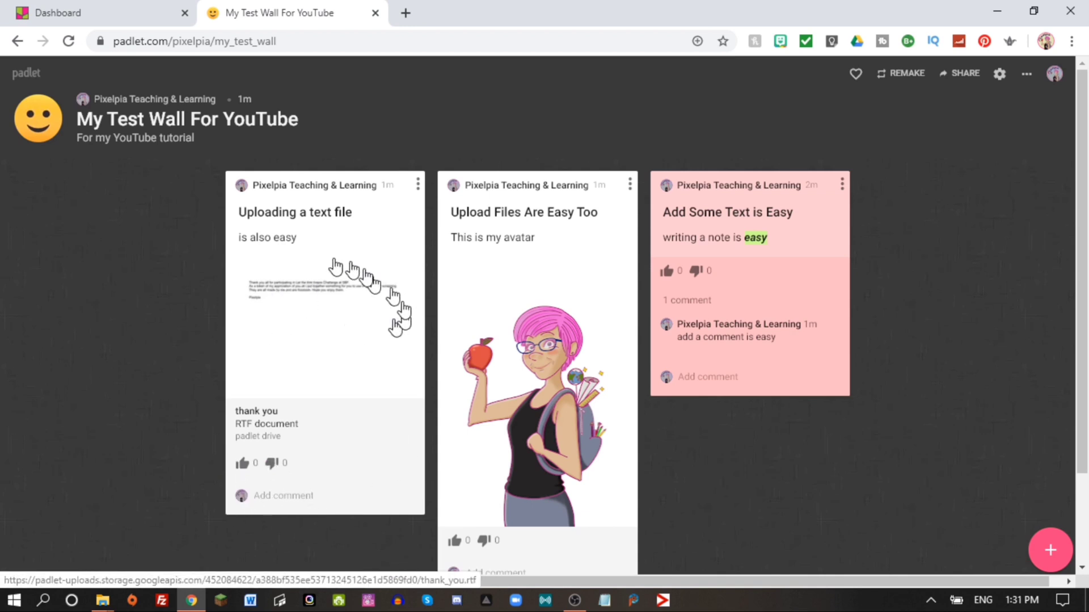
# Step: View the uploaded "thank you" document and its full post, and return to the wall
pyautogui.click(313, 300)
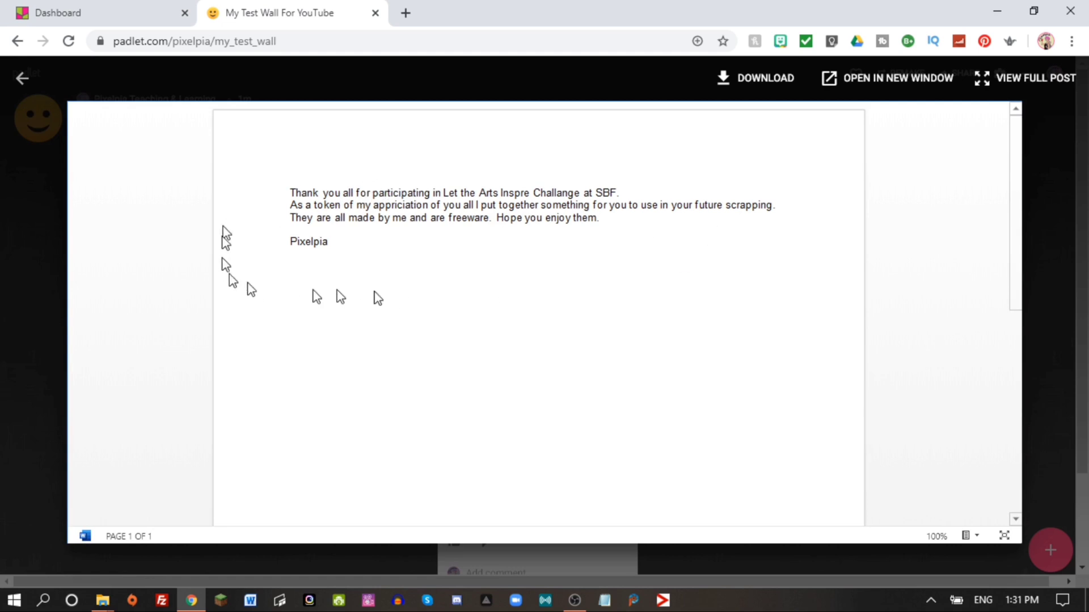
pyautogui.click(990, 79)
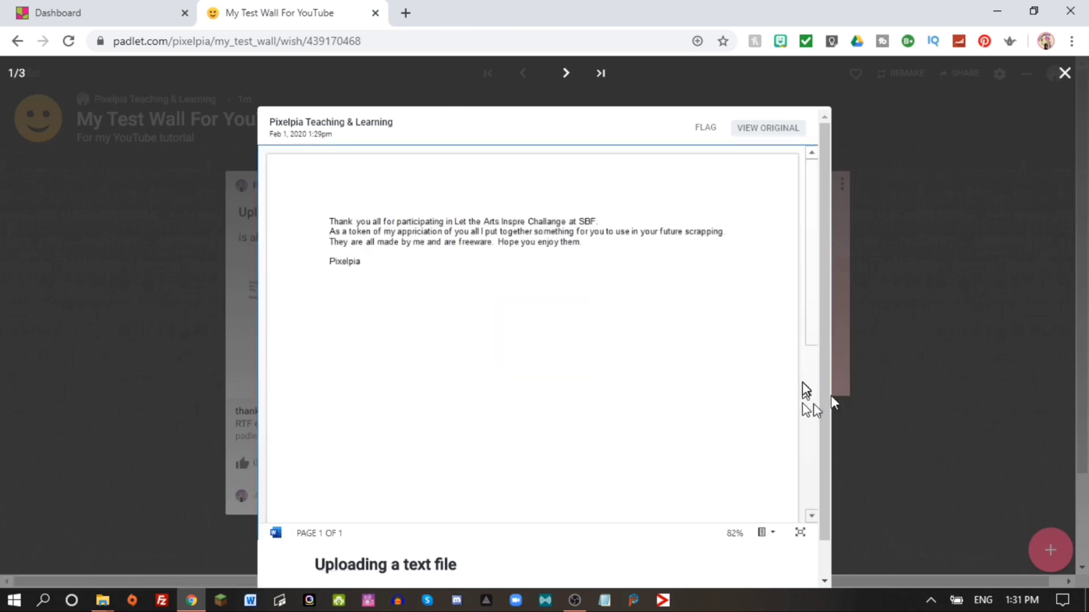
pyautogui.click(1064, 72)
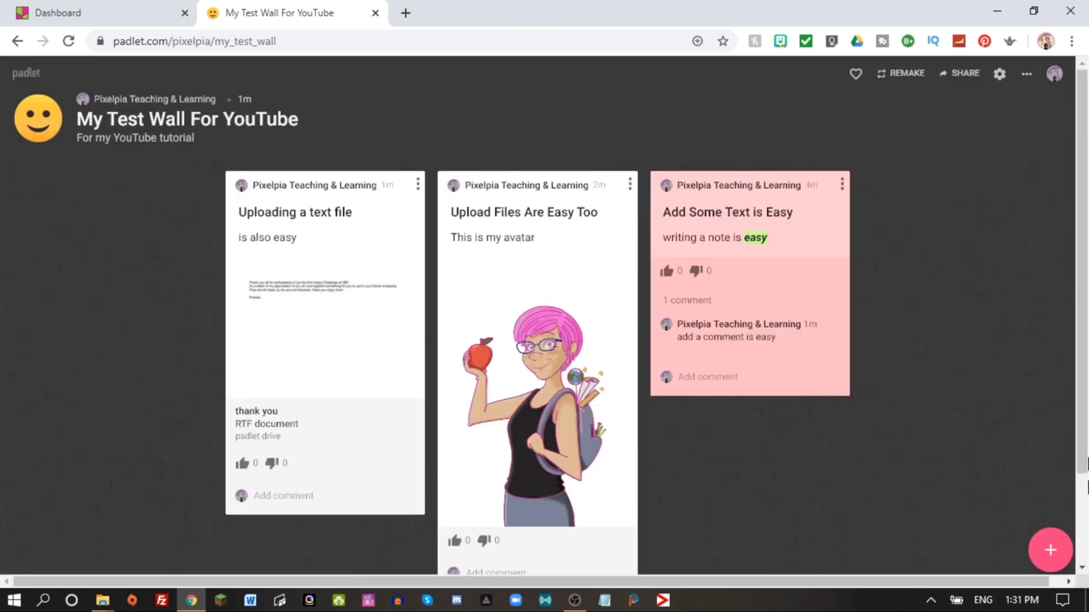
# Step: Add a new post and upload the video "Untitled 2_1080p" from the Short folder inside "video files" to it
pyautogui.click(1047, 561)
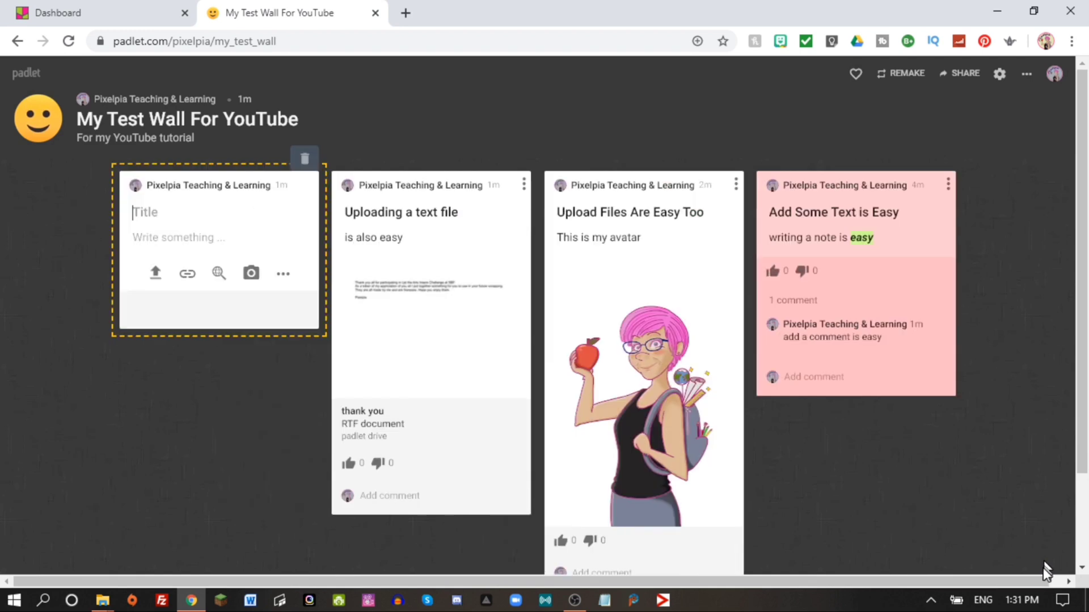
pyautogui.click(154, 274)
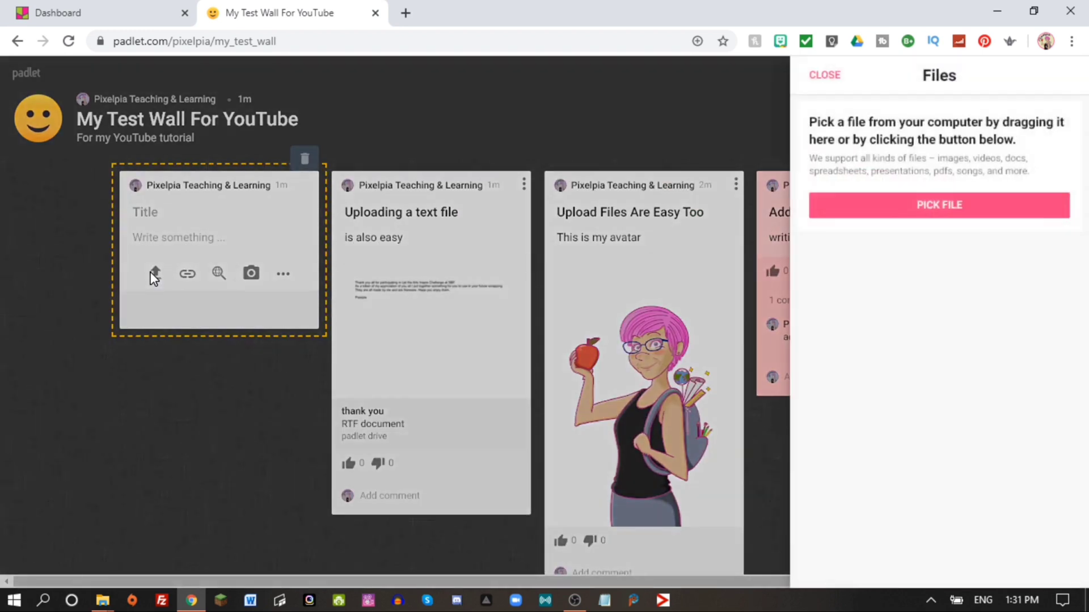
pyautogui.click(947, 202)
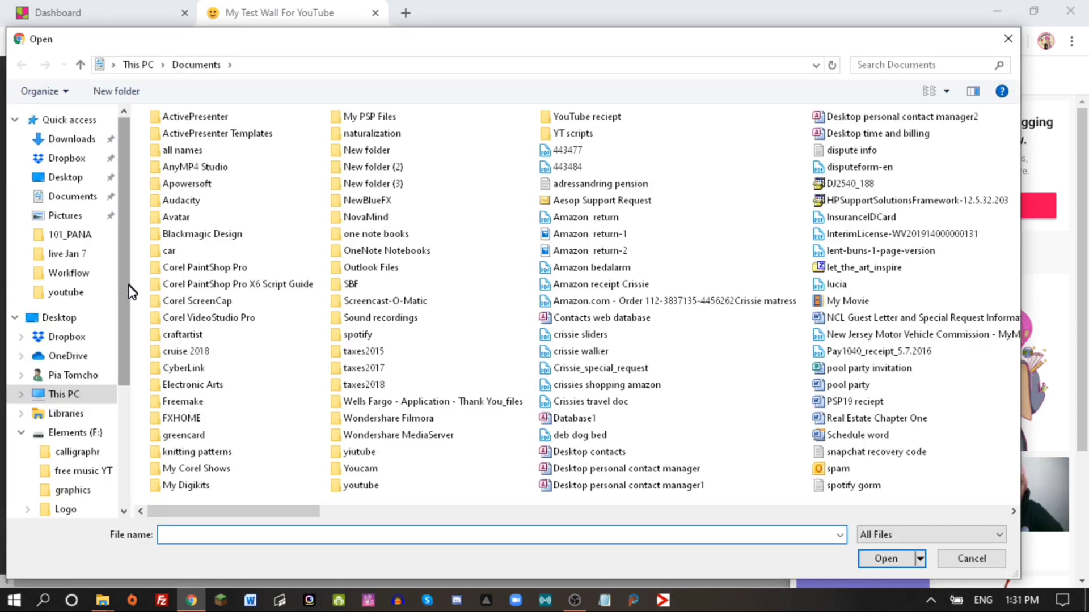
pyautogui.scroll(-3, 78, 472)
pyautogui.click(76, 466)
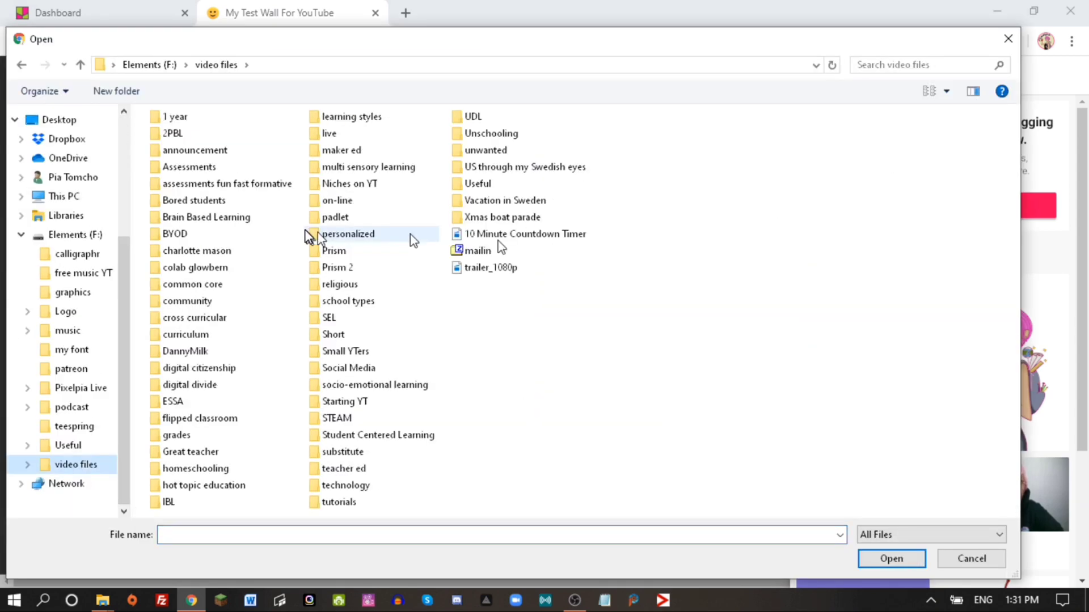
pyautogui.click(330, 336)
pyautogui.doubleClick(333, 338)
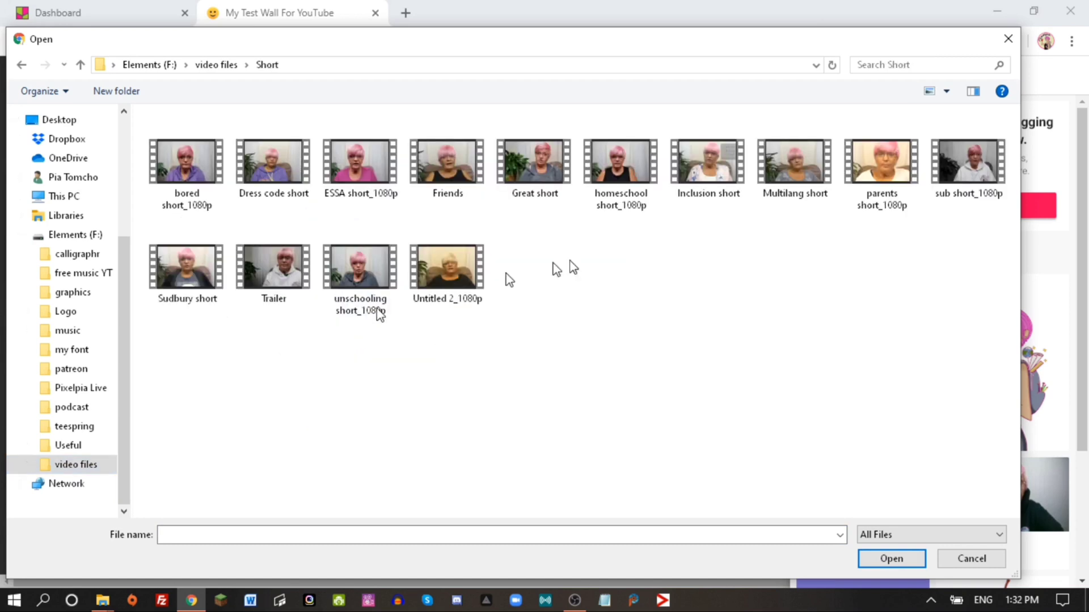
pyautogui.doubleClick(451, 266)
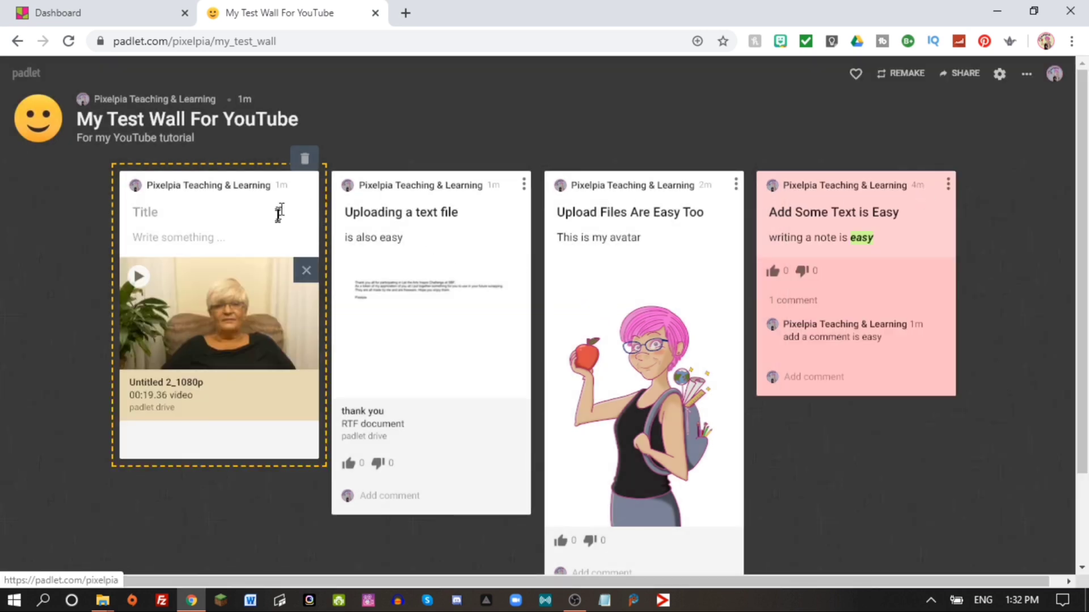
# Step: Title the video post "Uploading a Video", write "is easy too" in its body and finish editing
pyautogui.click(162, 209)
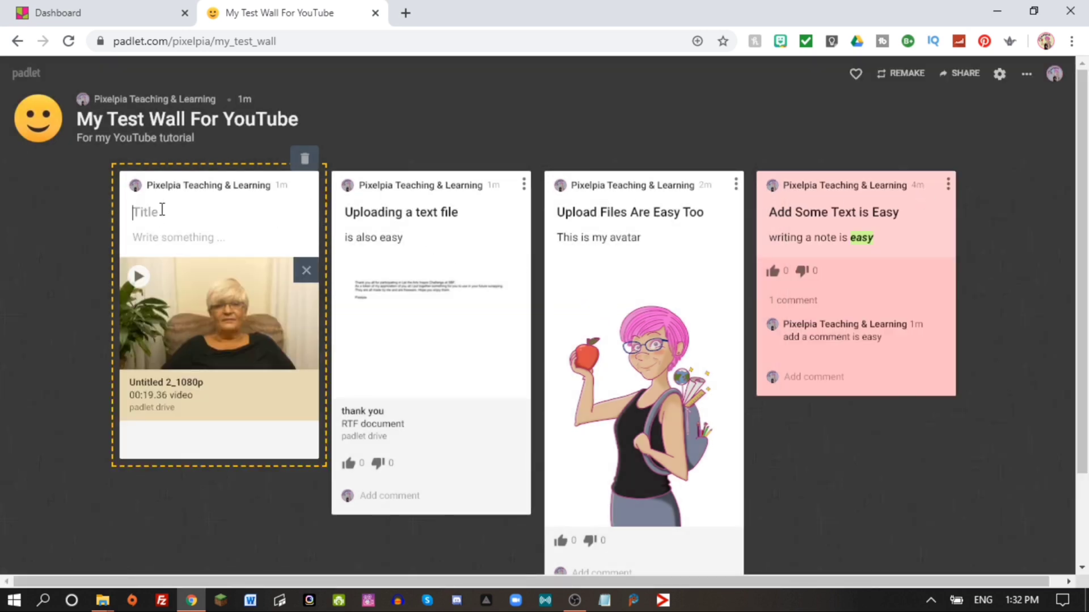
pyautogui.write('Uploading')
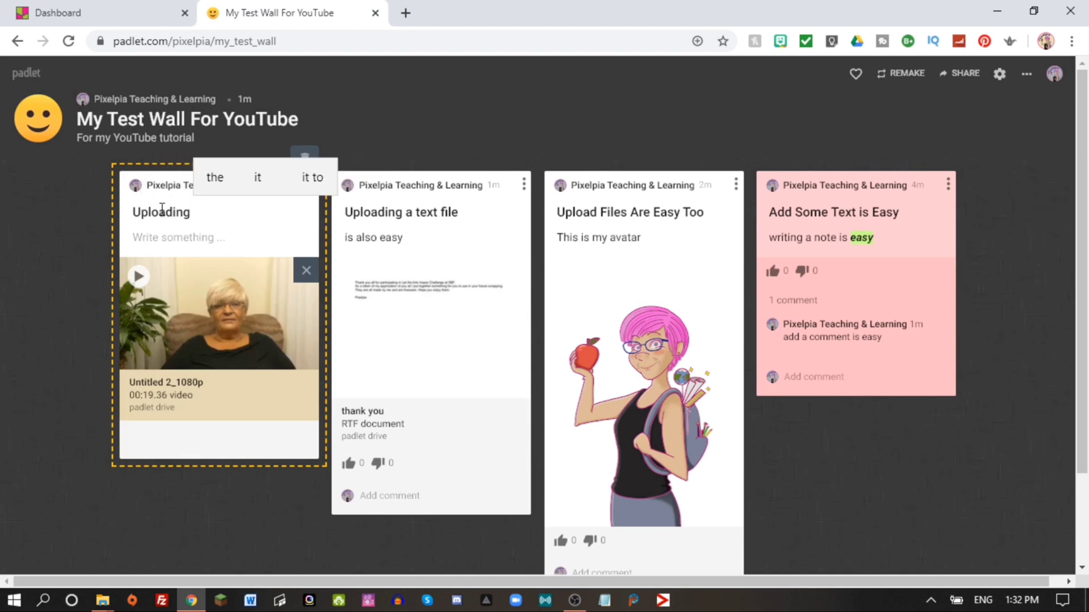
pyautogui.write(' a Vi')
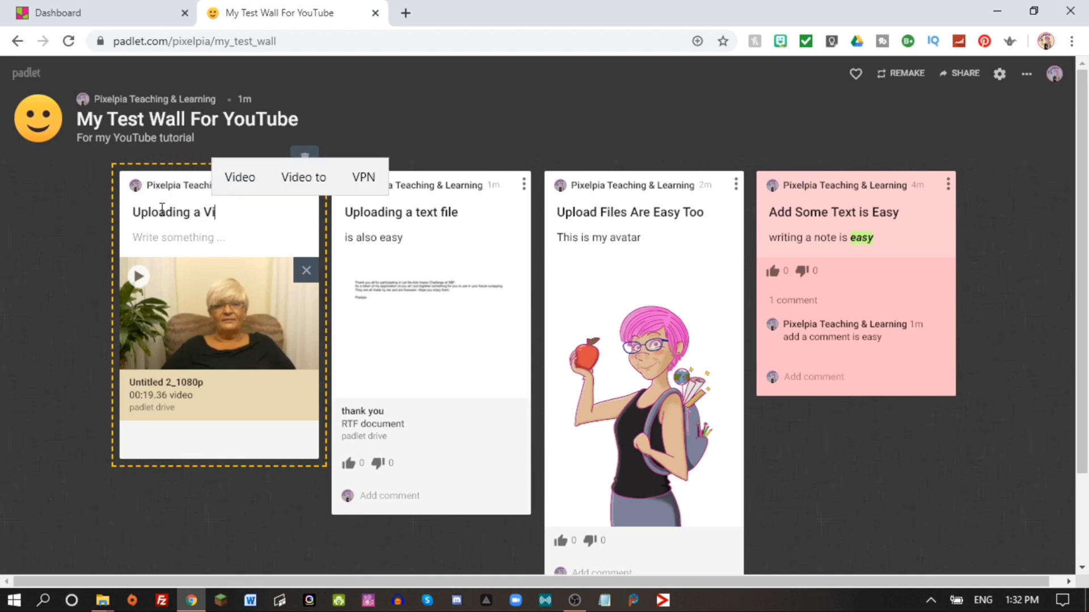
pyautogui.write('deo')
pyautogui.click(137, 236)
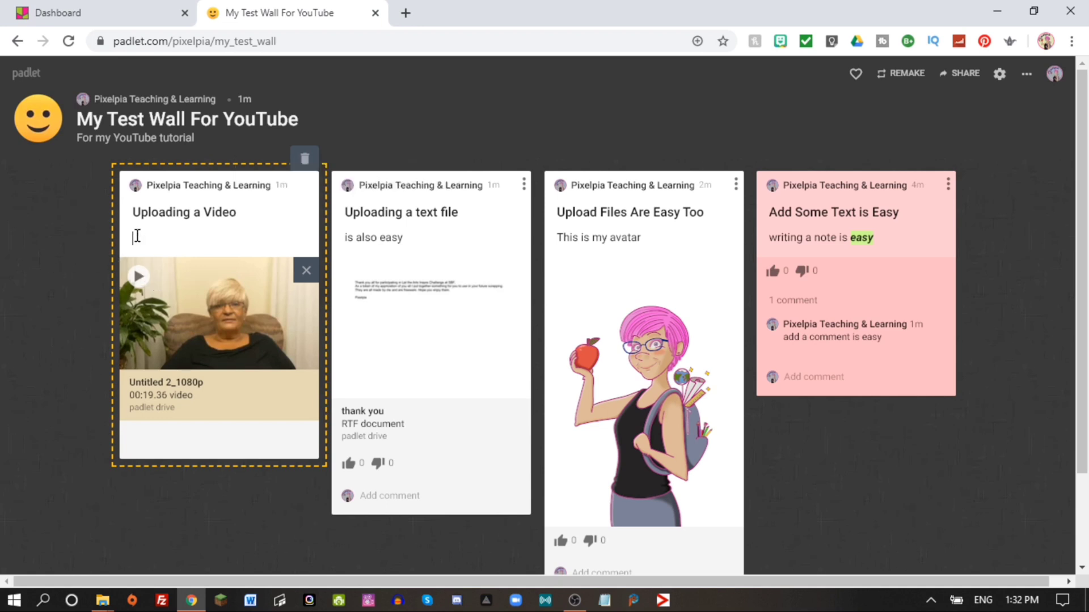
pyautogui.write('is easy too')
pyautogui.click(222, 547)
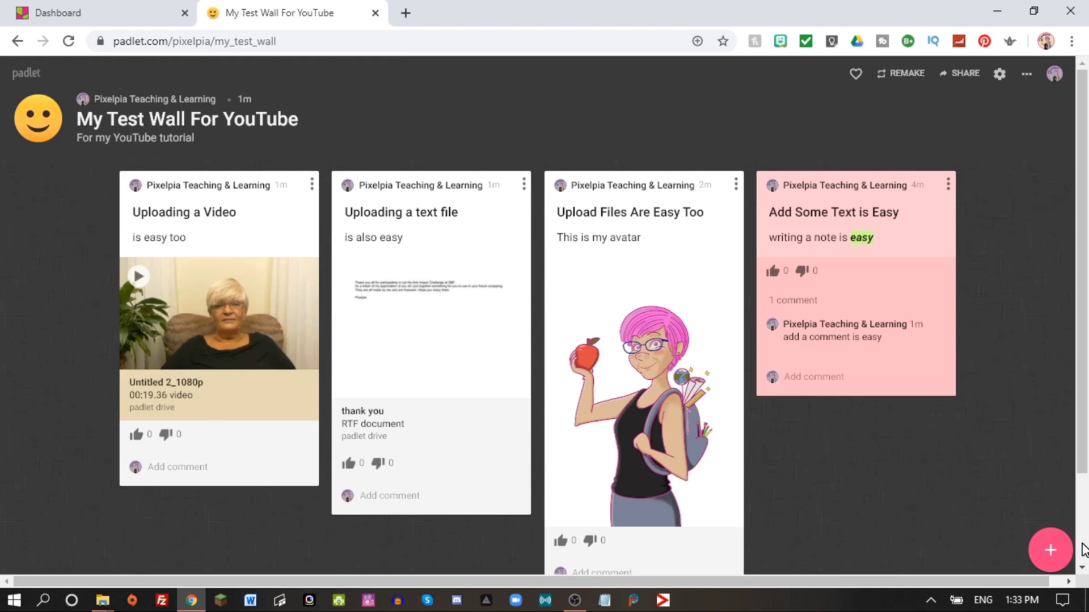
# Step: Play and pause the uploaded video in its post, view its original file separately, and return to the wall
pyautogui.click(240, 327)
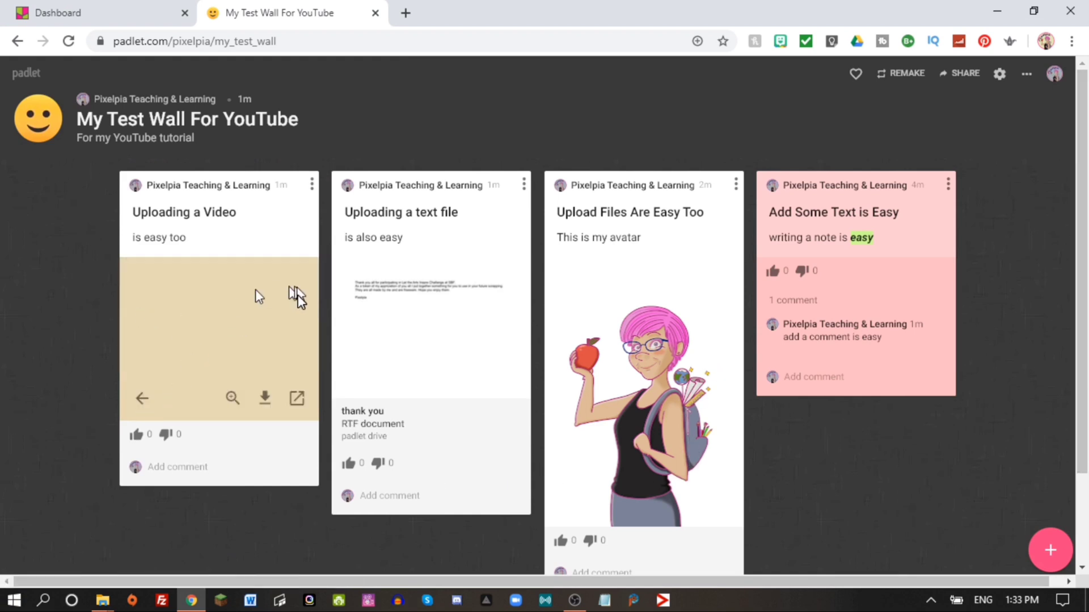
pyautogui.click(140, 334)
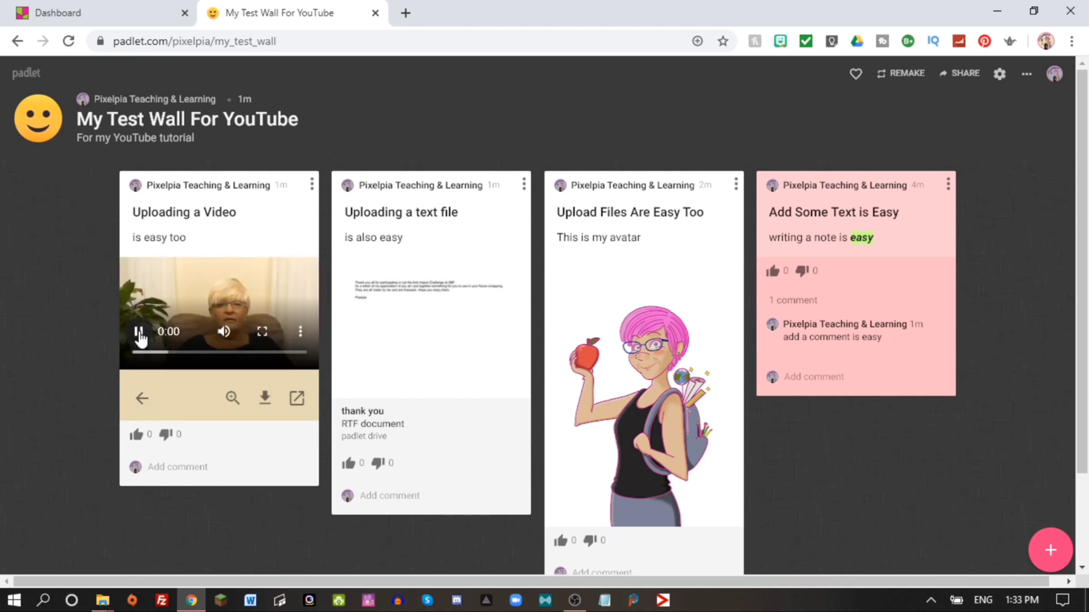
pyautogui.click(138, 335)
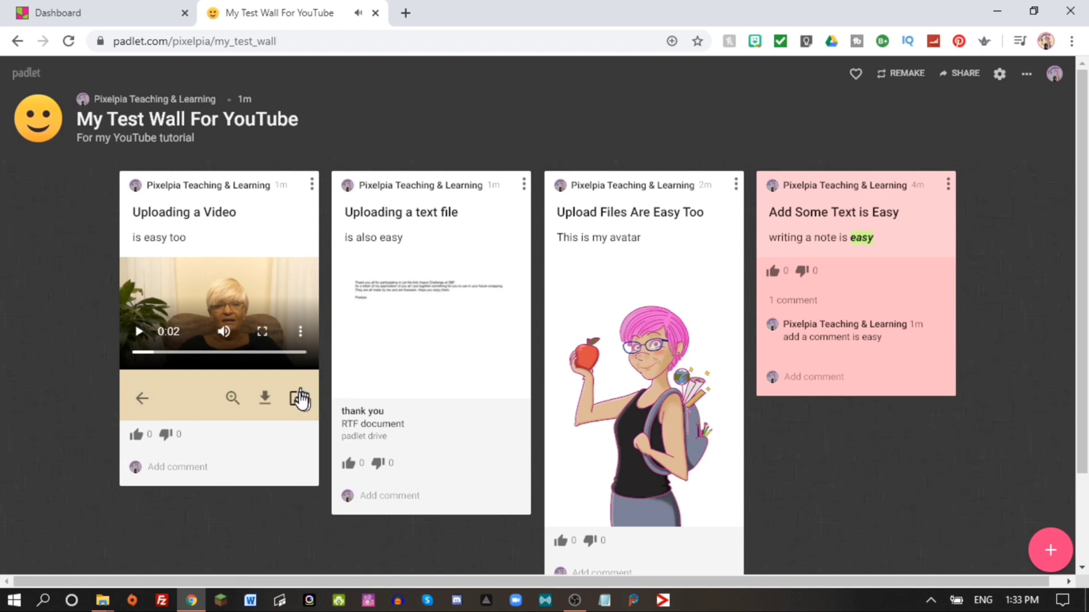
pyautogui.click(298, 398)
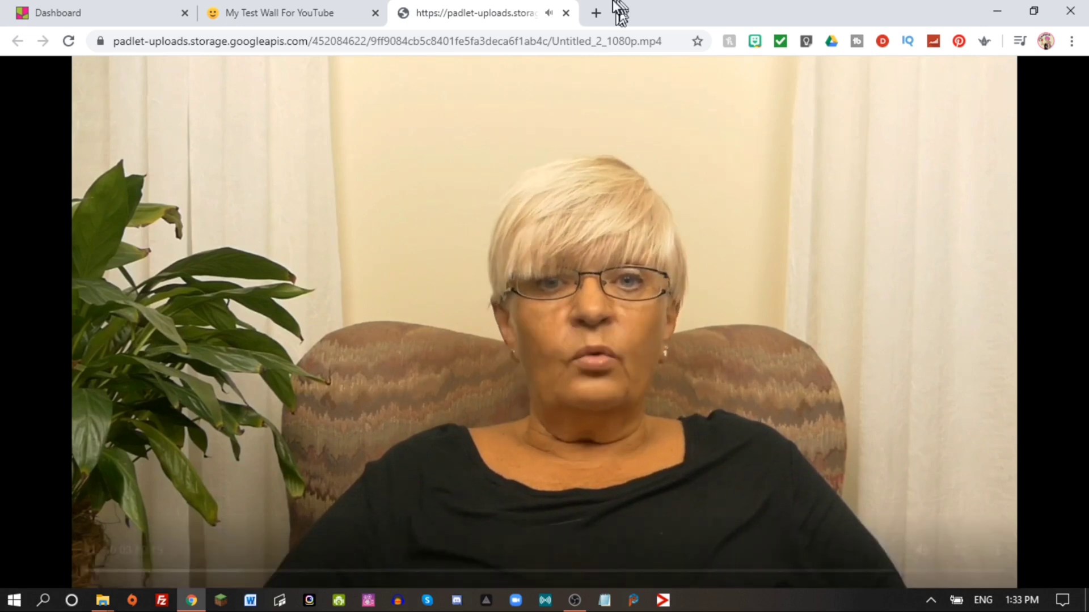
pyautogui.click(565, 13)
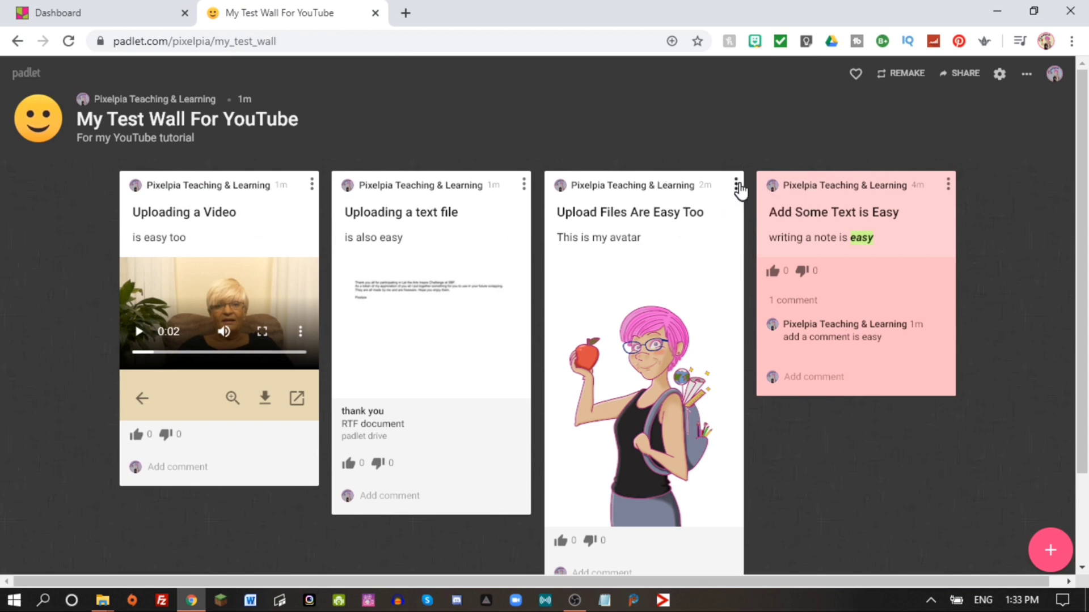
# Step: Colour the "Upload Files Are Easy Too", "Uploading a text file" and "Uploading a Video" posts purple
pyautogui.click(736, 186)
pyautogui.click(723, 196)
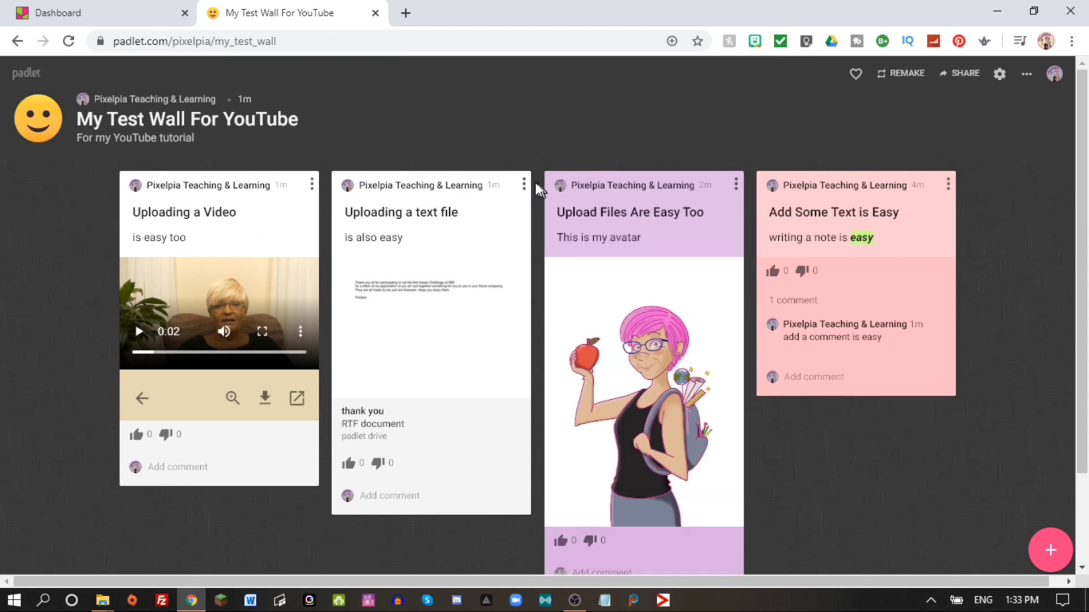
pyautogui.click(524, 184)
pyautogui.click(508, 193)
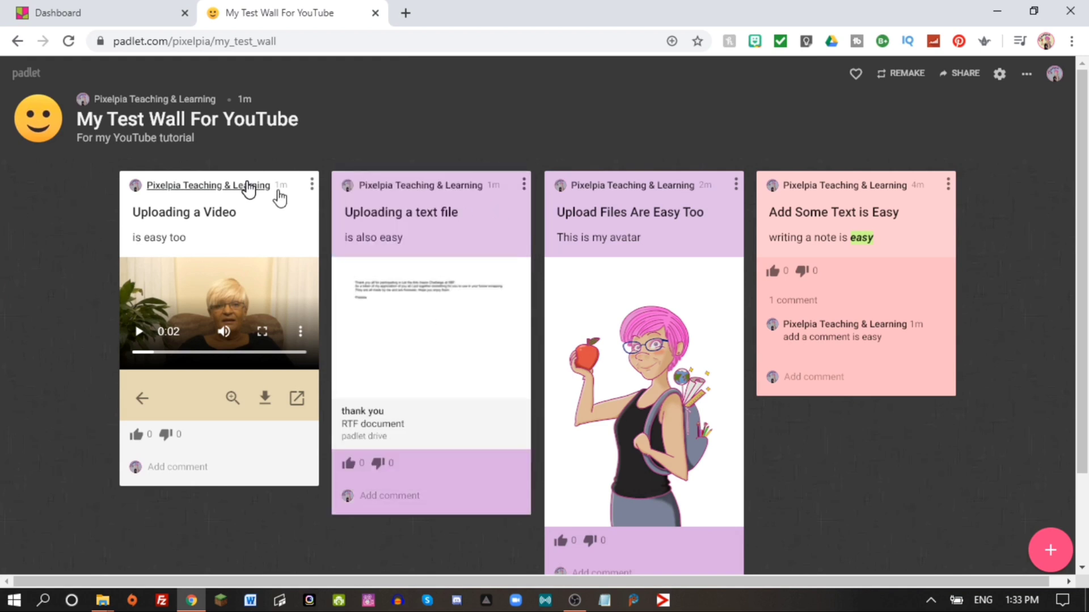
pyautogui.click(312, 186)
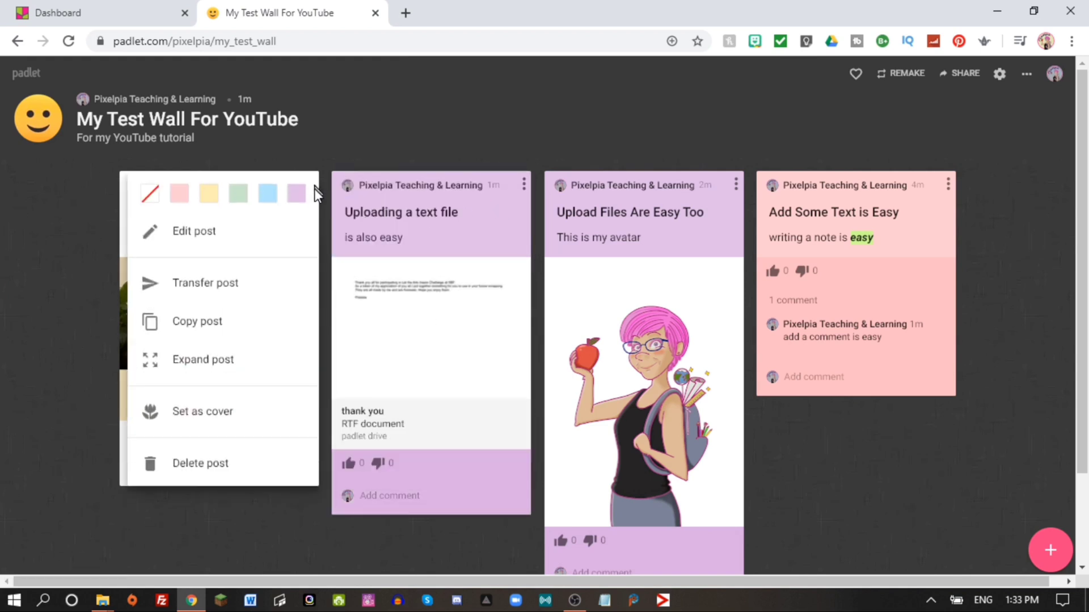
pyautogui.click(298, 195)
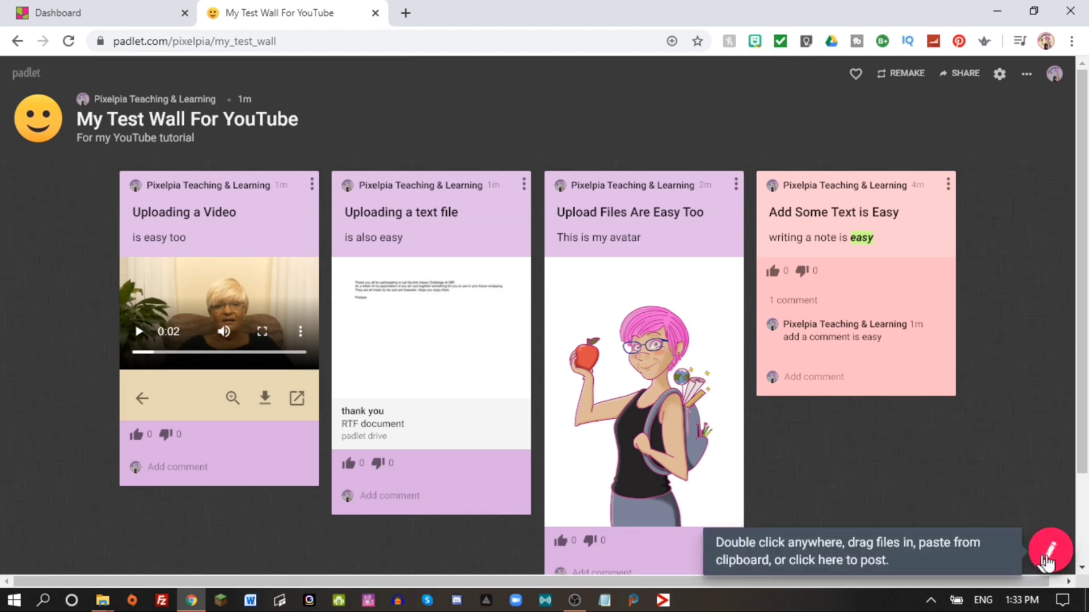
pyautogui.click(1035, 561)
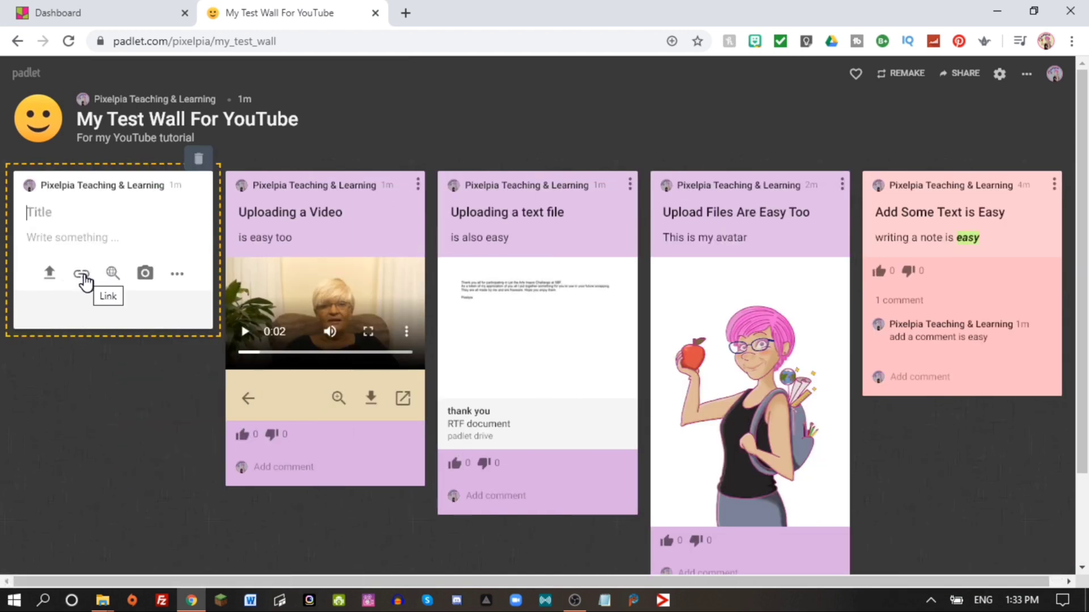
pyautogui.click(84, 276)
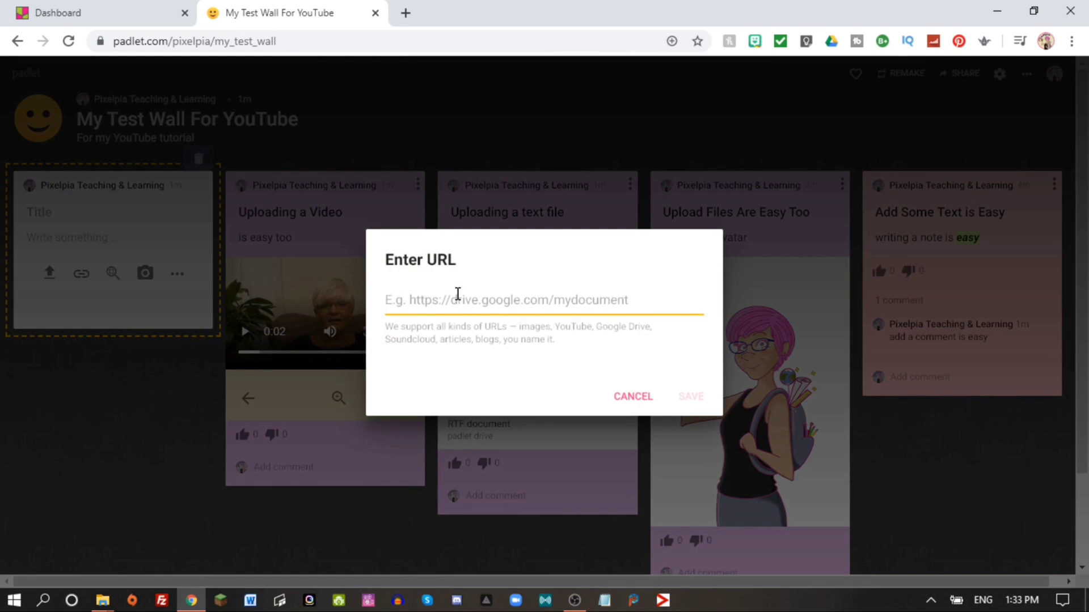
pyautogui.write('https:')
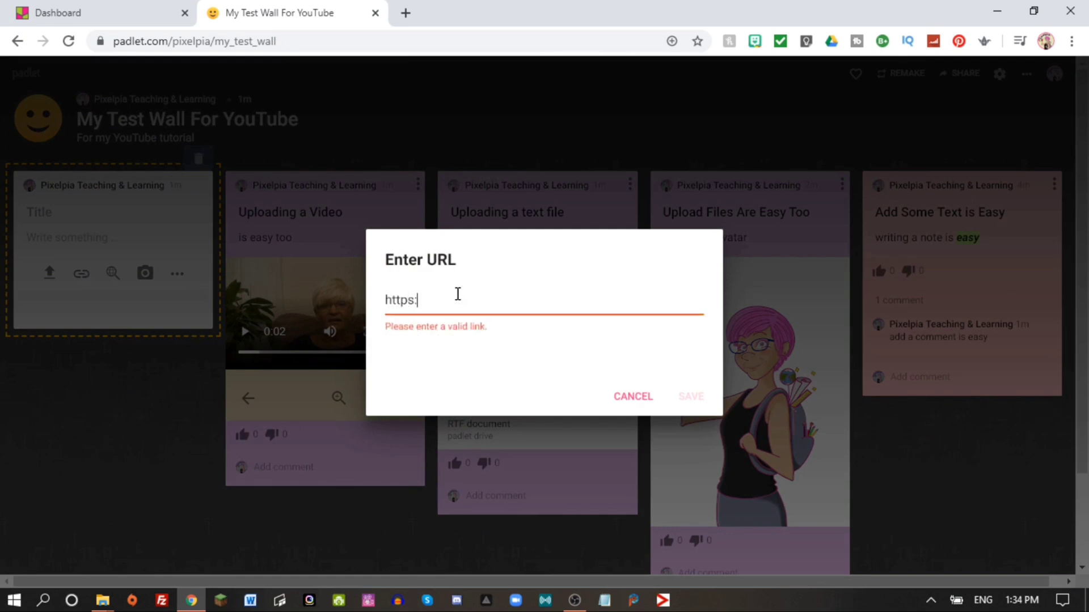
pyautogui.write('//pixelpia.com')
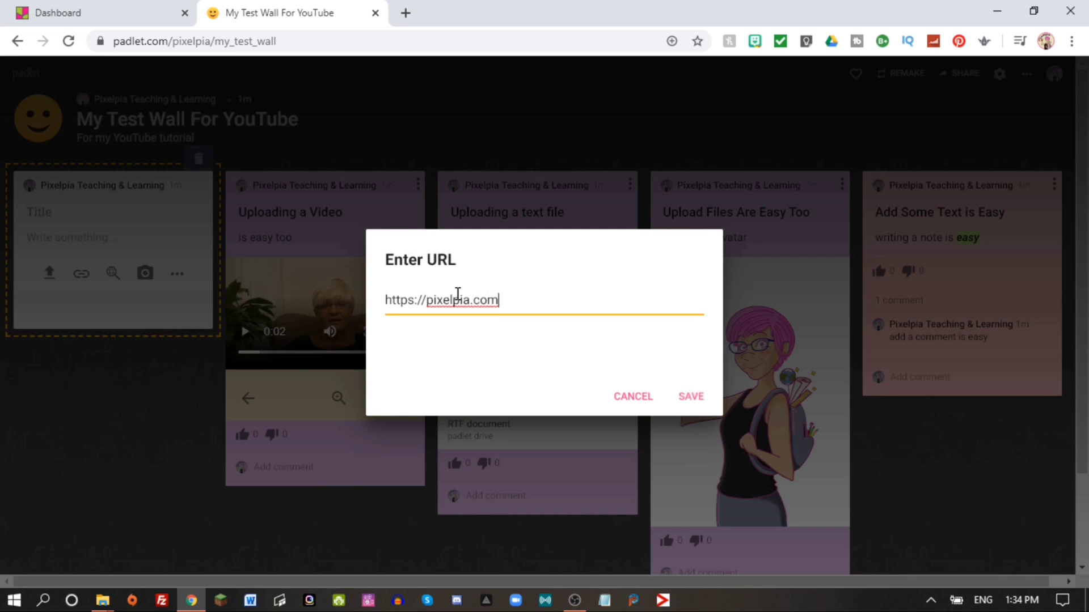
pyautogui.click(690, 406)
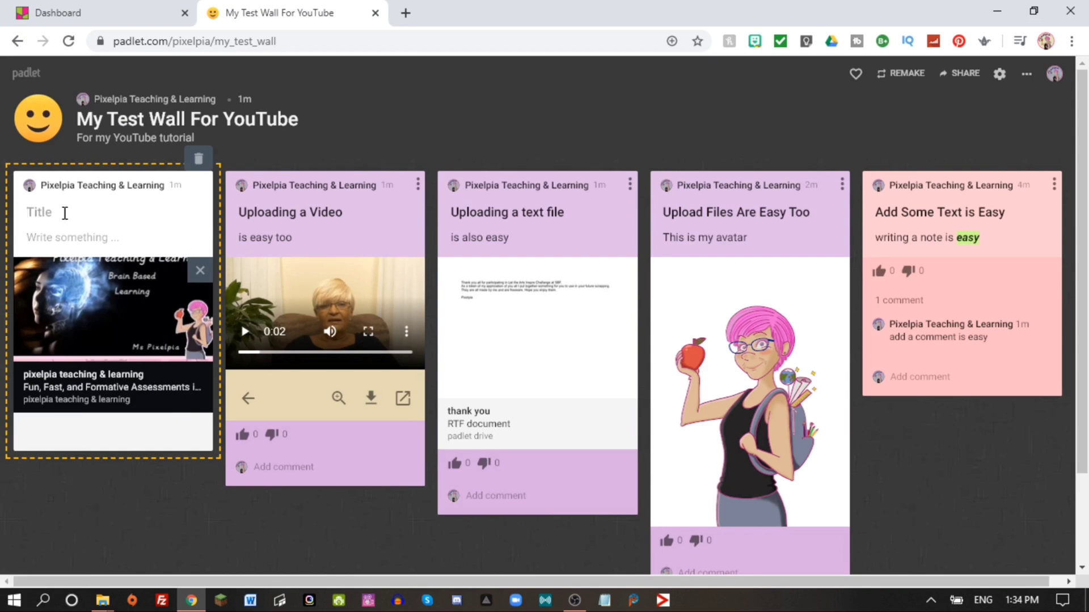
# Step: Title the link post "Linking to External web sites"
pyautogui.click(65, 213)
pyautogui.write('Linking to ')
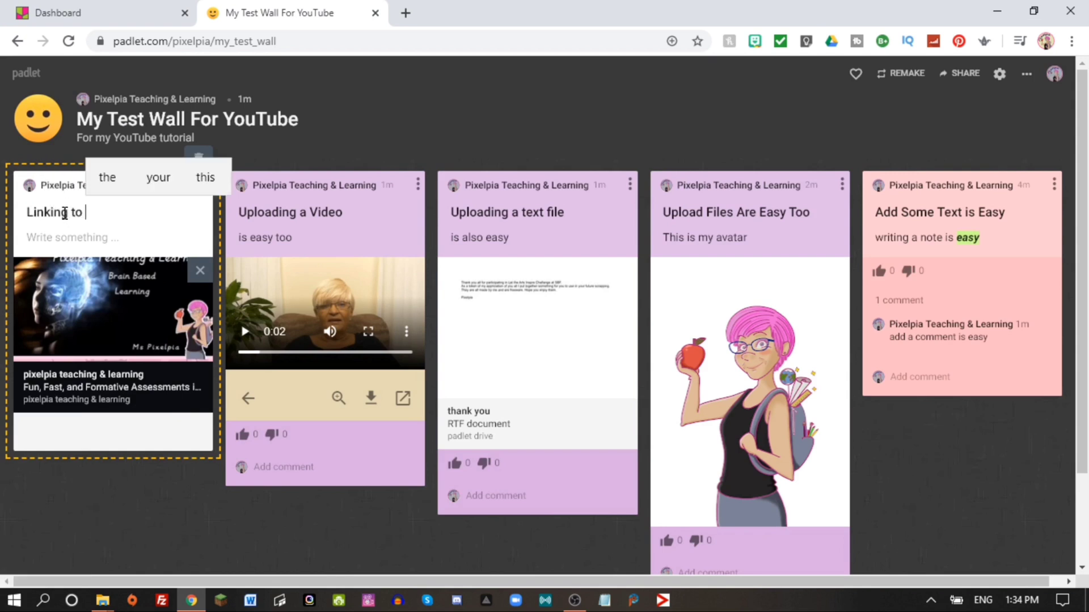
pyautogui.write('External')
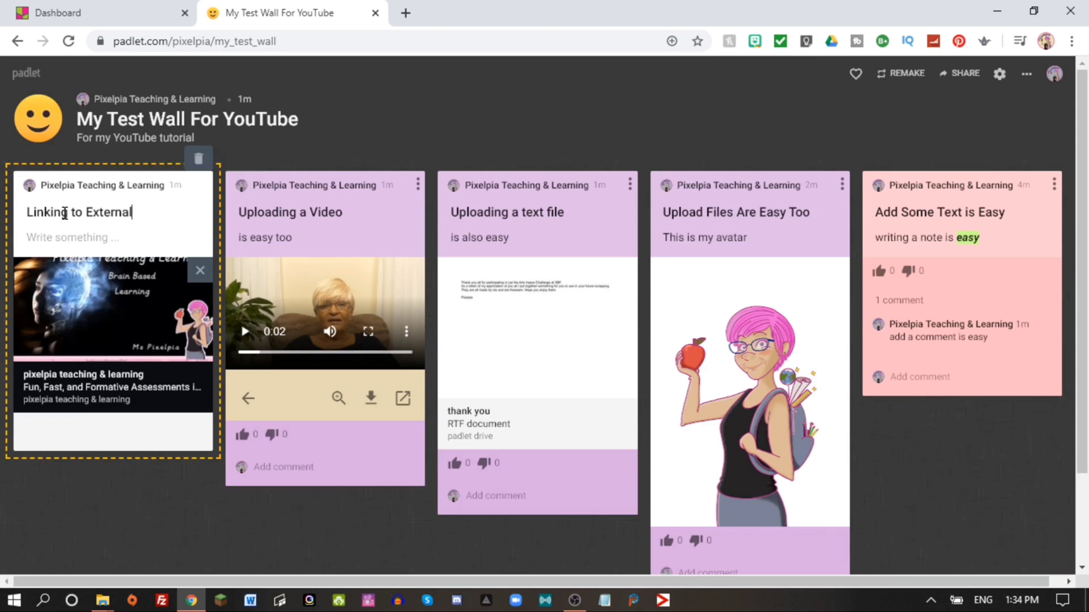
pyautogui.write(' web sites')
# Step: Write "Is done in a jiffy" in the link post's body, finish editing and colour the post blue
pyautogui.click(117, 242)
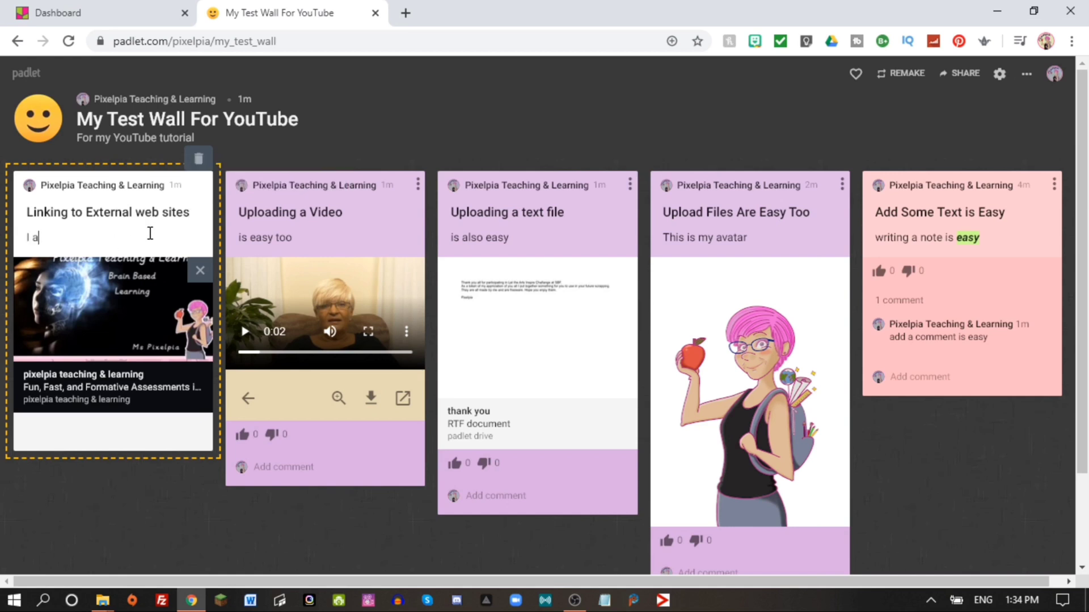
pyautogui.write('I adone in a ni')
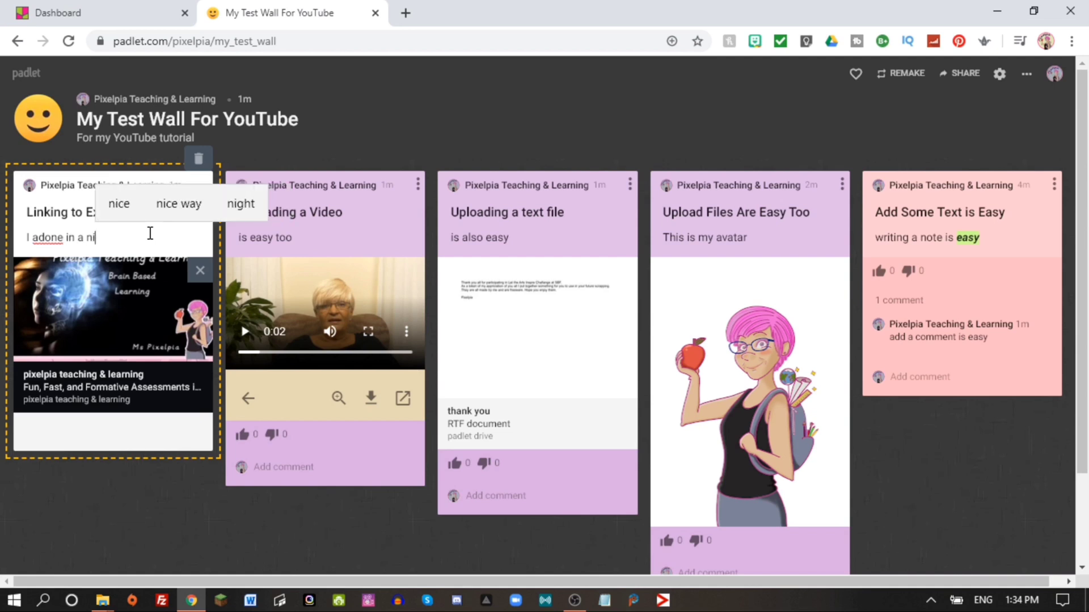
pyautogui.press('BackSpace')
pyautogui.press('BackSpace')
pyautogui.write('jiffy')
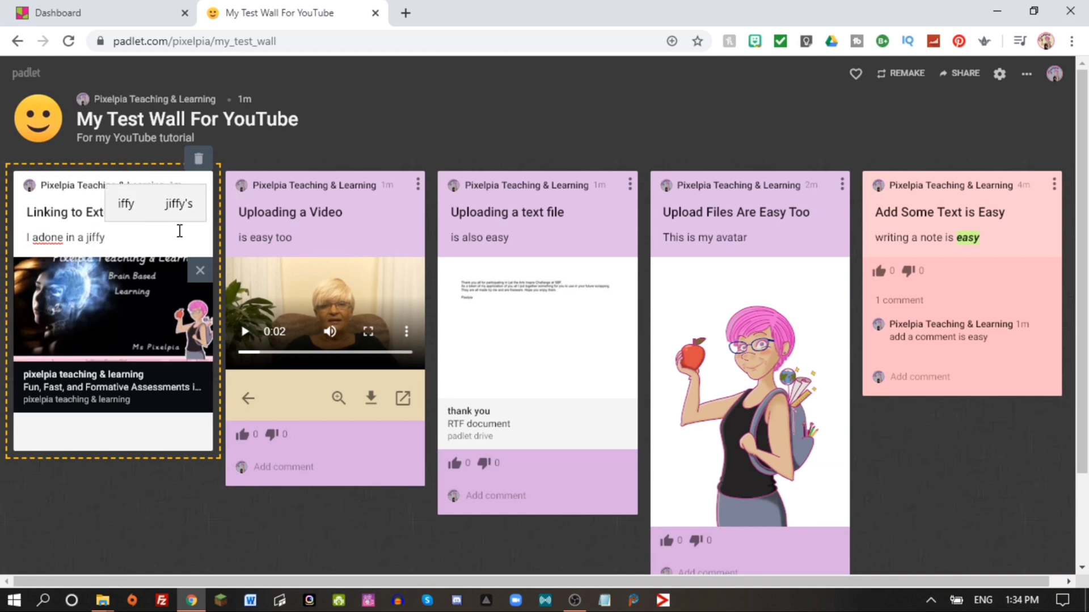
pyautogui.press('BackSpace')
pyautogui.press('BackSpace')
pyautogui.write('s')
pyautogui.press('Return')
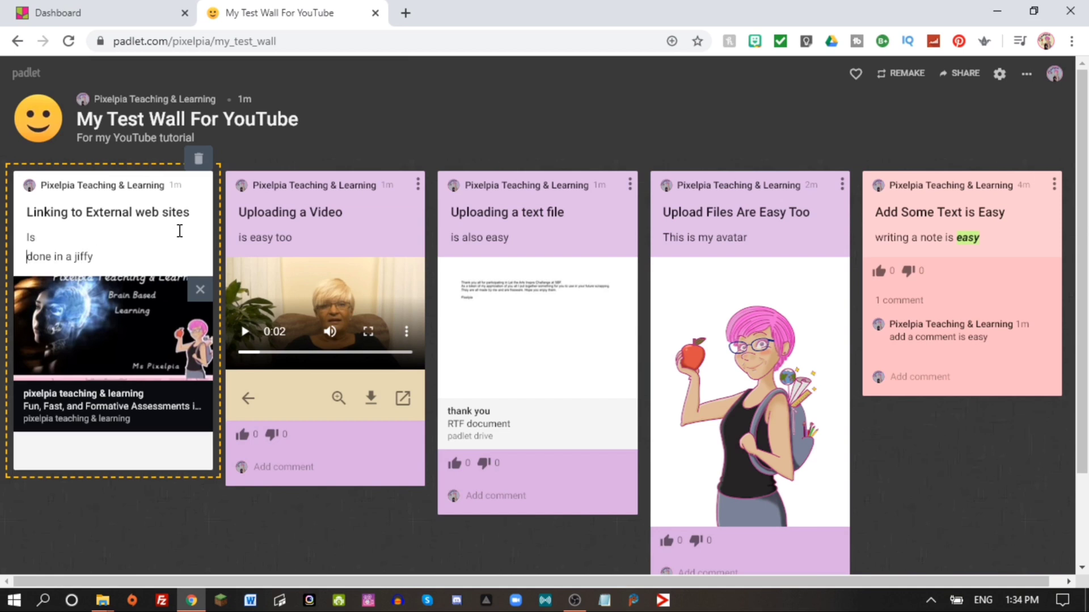
pyautogui.press('BackSpace')
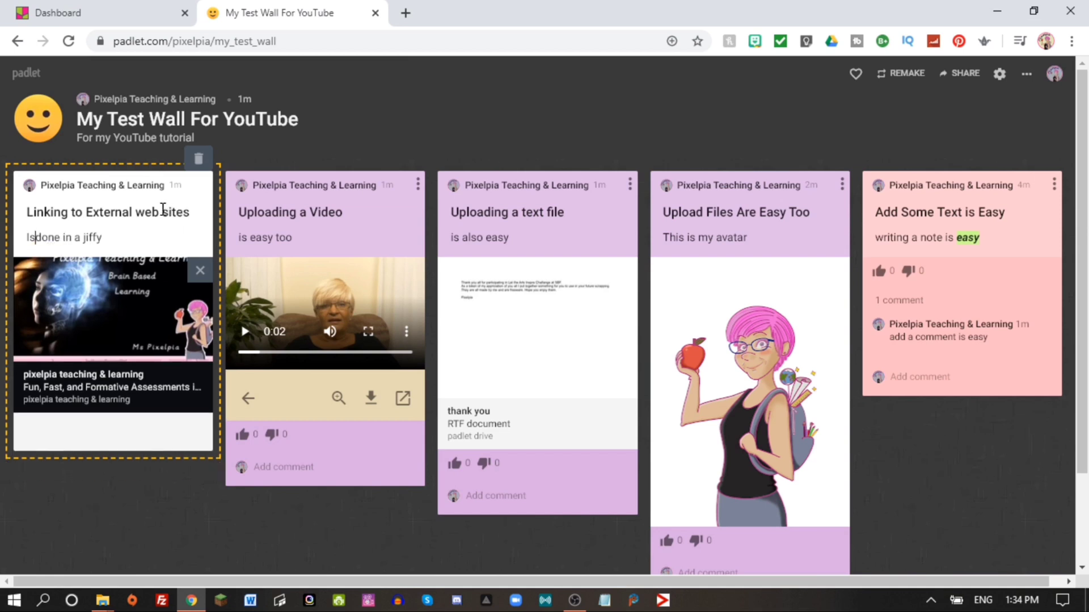
pyautogui.click(158, 520)
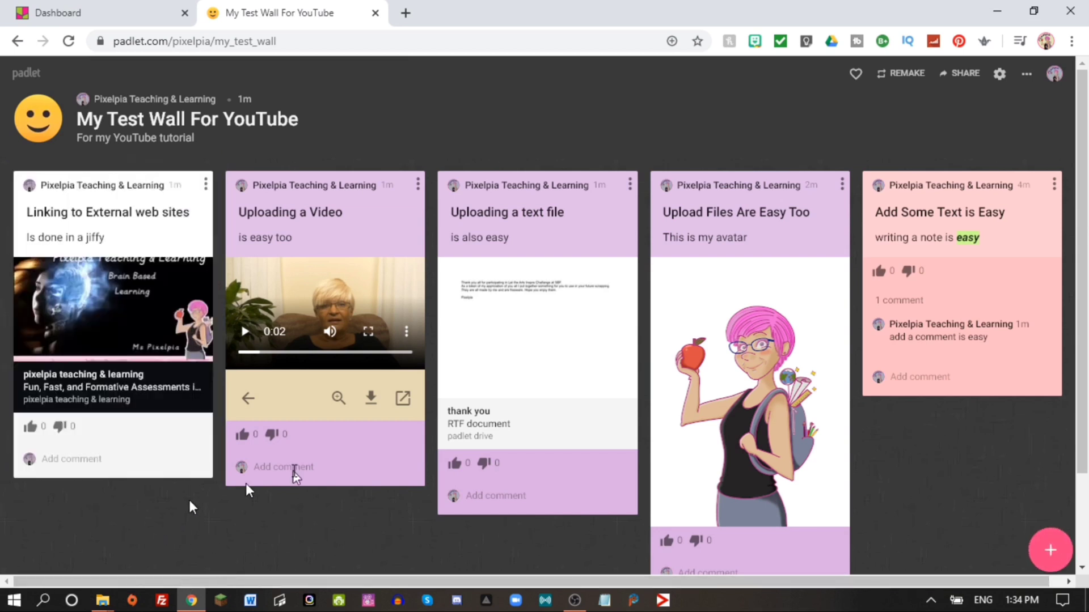
pyautogui.click(205, 186)
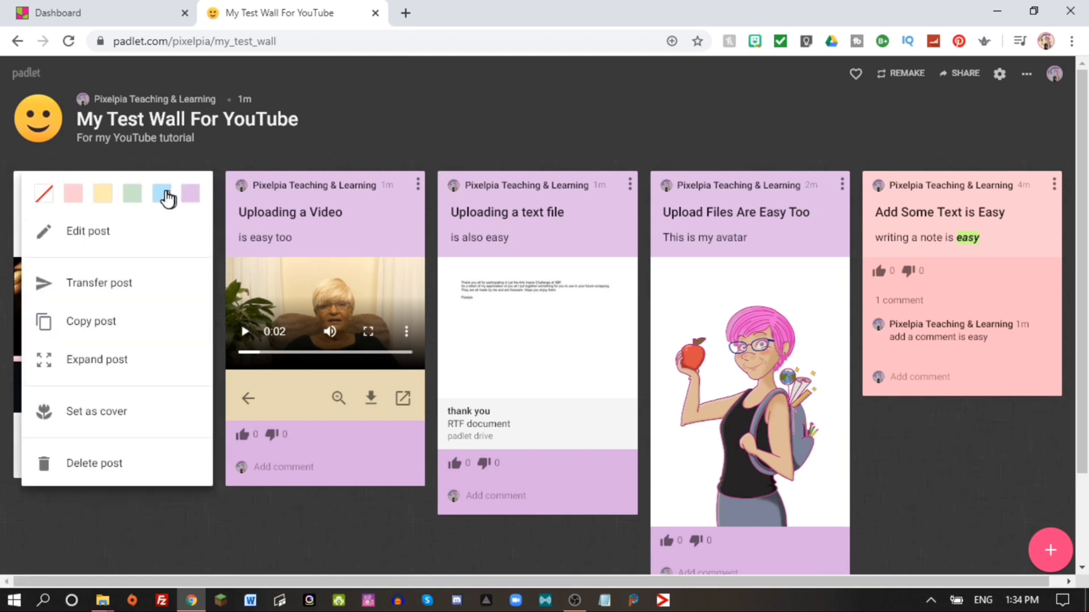
pyautogui.click(162, 195)
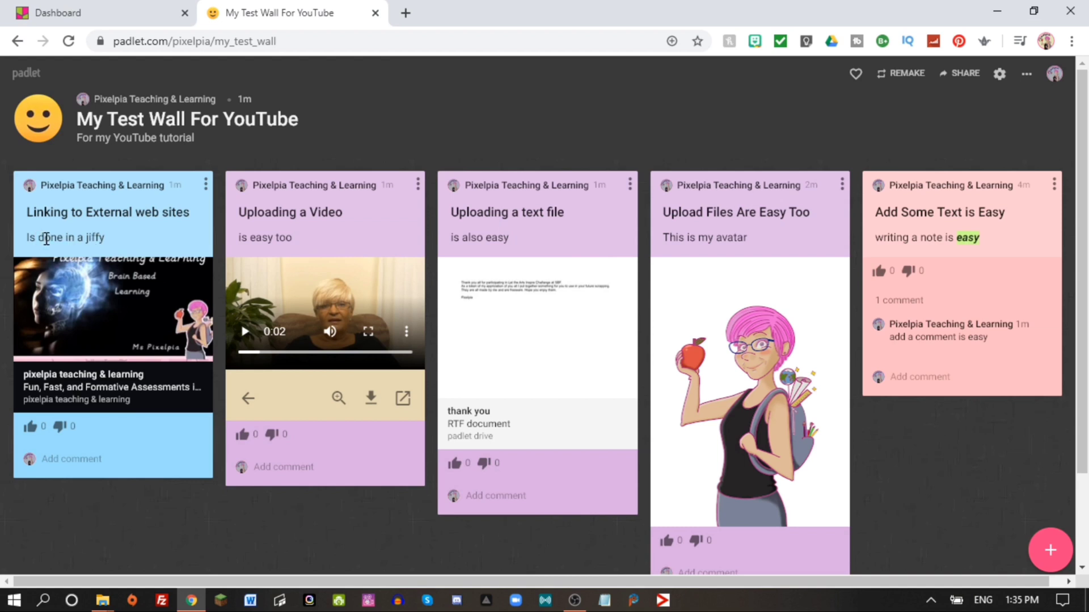
# Step: Highlight the word "done" in the link post's body and finish editing
pyautogui.click(46, 238)
pyautogui.doubleClick(44, 237)
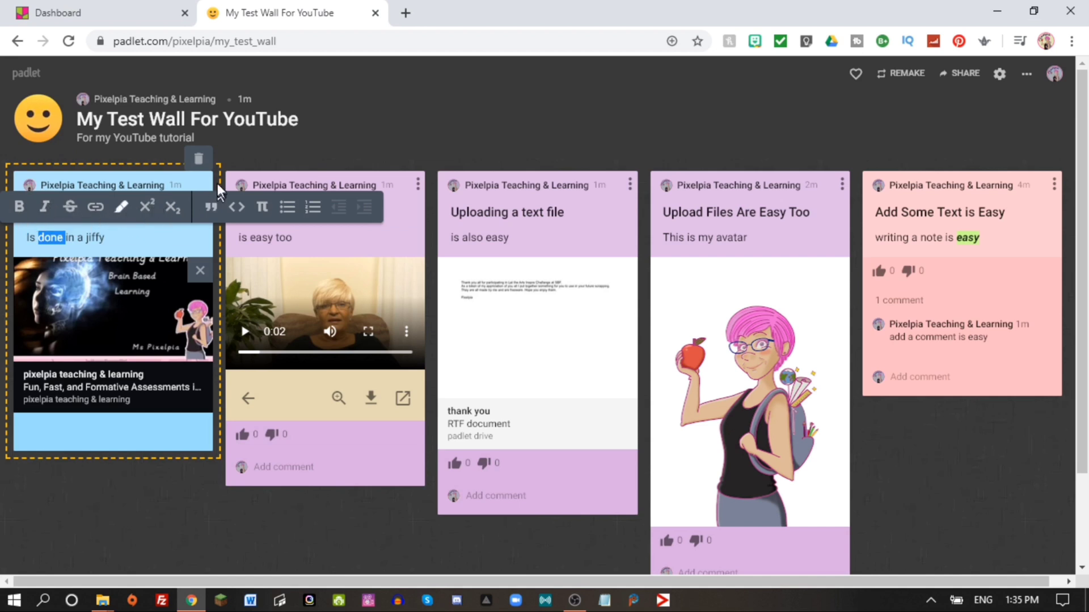
pyautogui.click(121, 207)
pyautogui.click(136, 510)
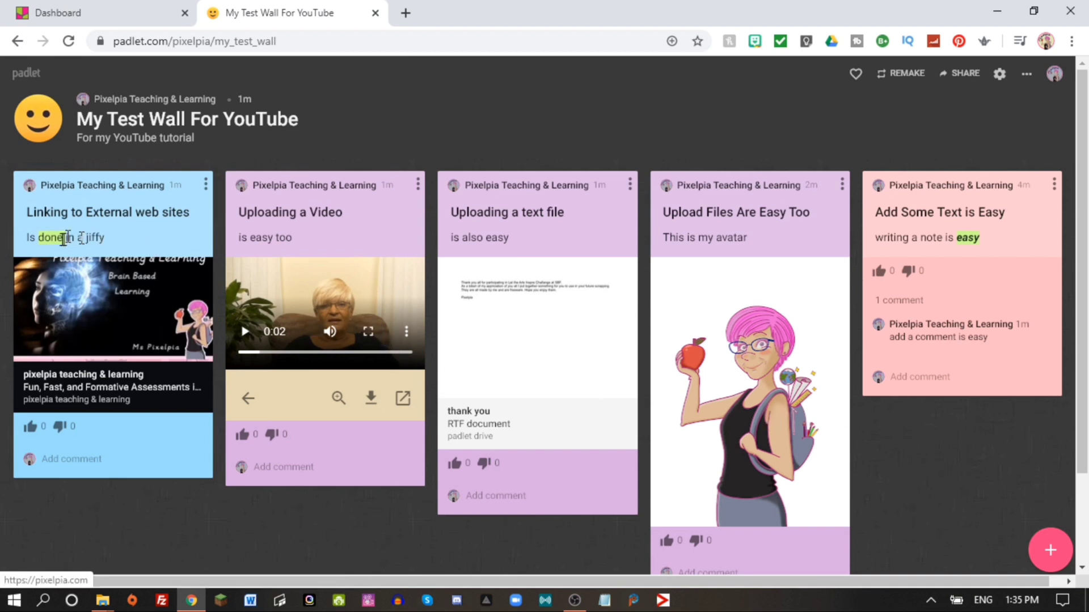
# Step: Remove the highlight from the word "done" in the link post and finish editing
pyautogui.click(59, 240)
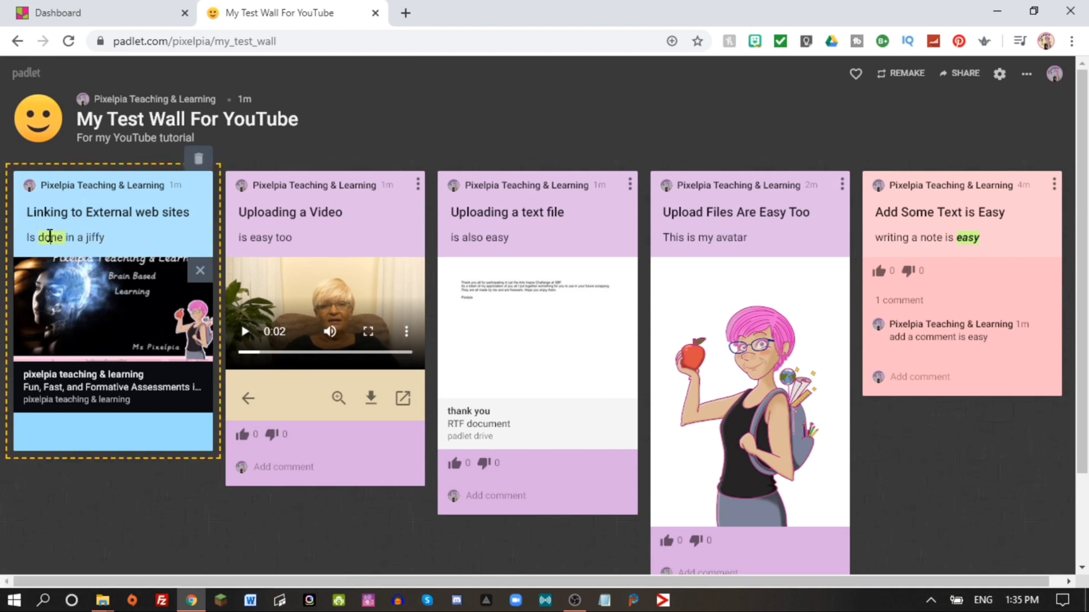
pyautogui.doubleClick(58, 237)
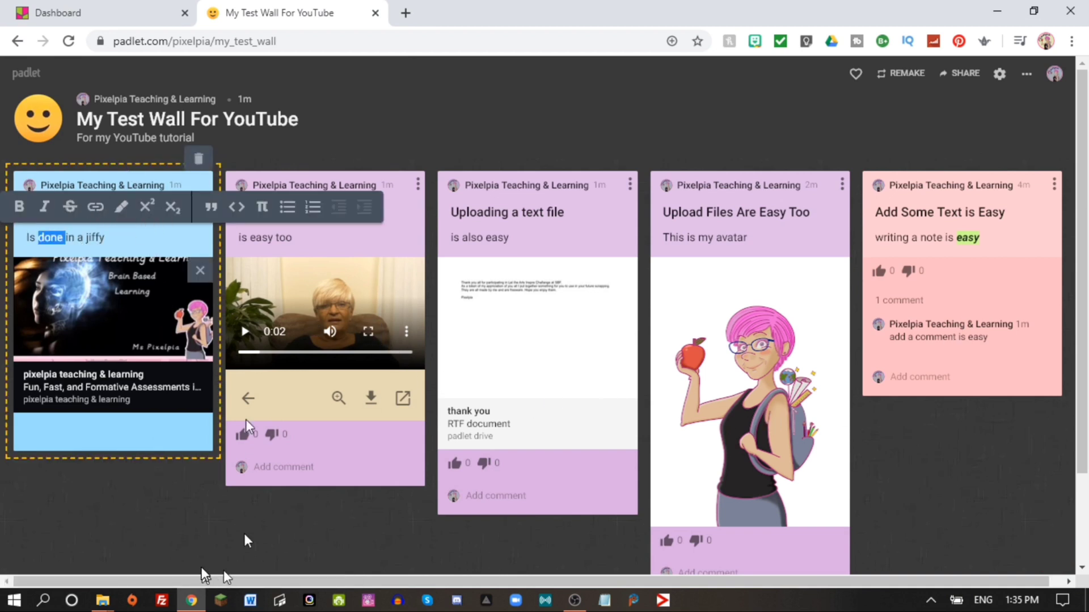
pyautogui.click(175, 524)
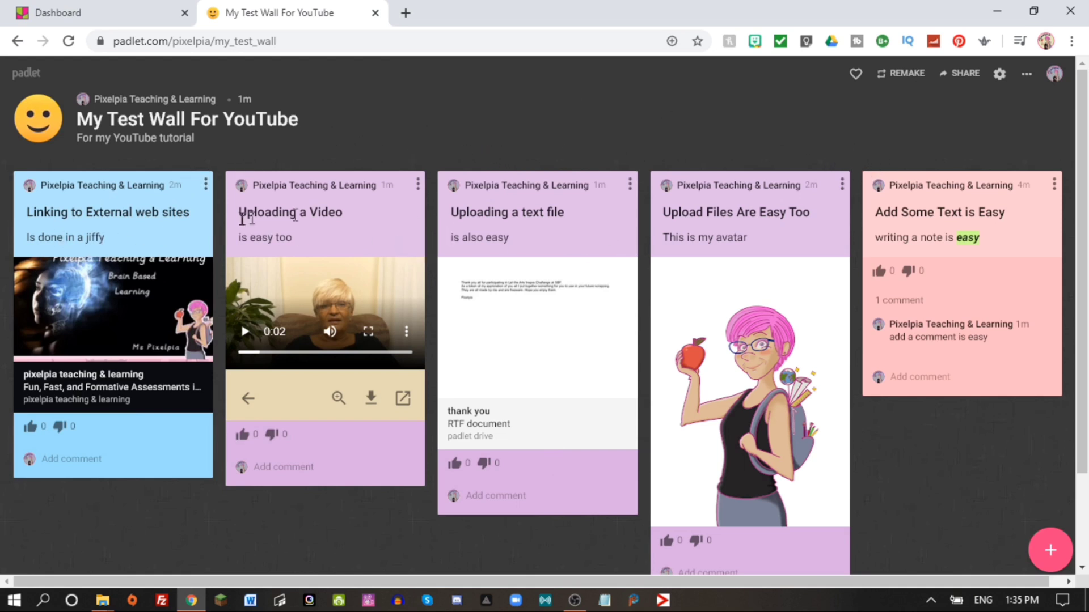
# Step: Rearrange the wall's posts so "Add Some Text is Easy" comes first and "Linking to External web sites" sits third, after the video post
pyautogui.moveTo(155, 226); pyautogui.dragTo(737, 307)
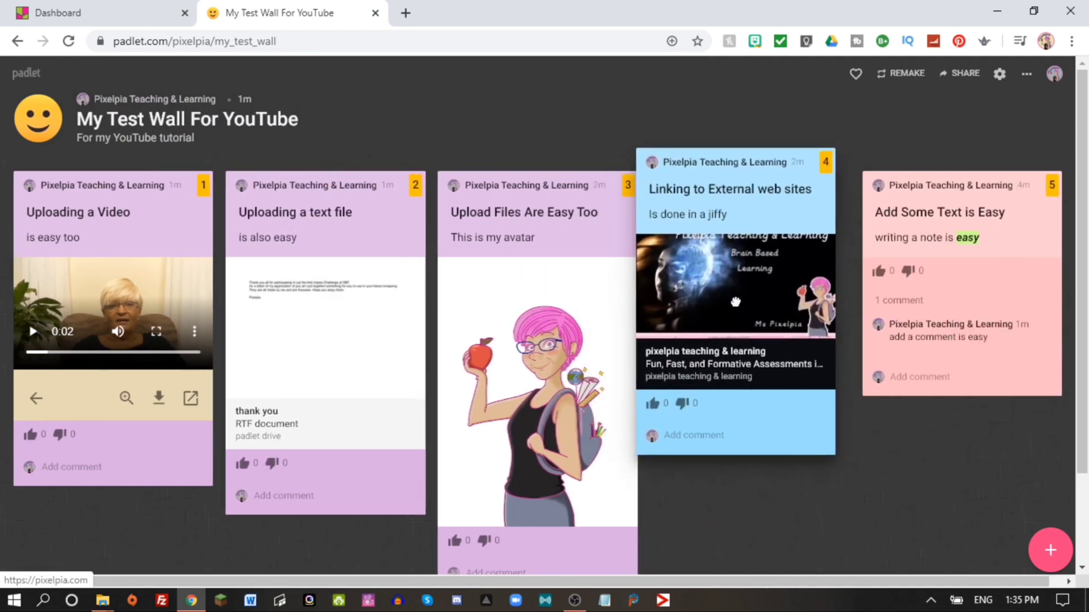
pyautogui.moveTo(1028, 235); pyautogui.dragTo(114, 282)
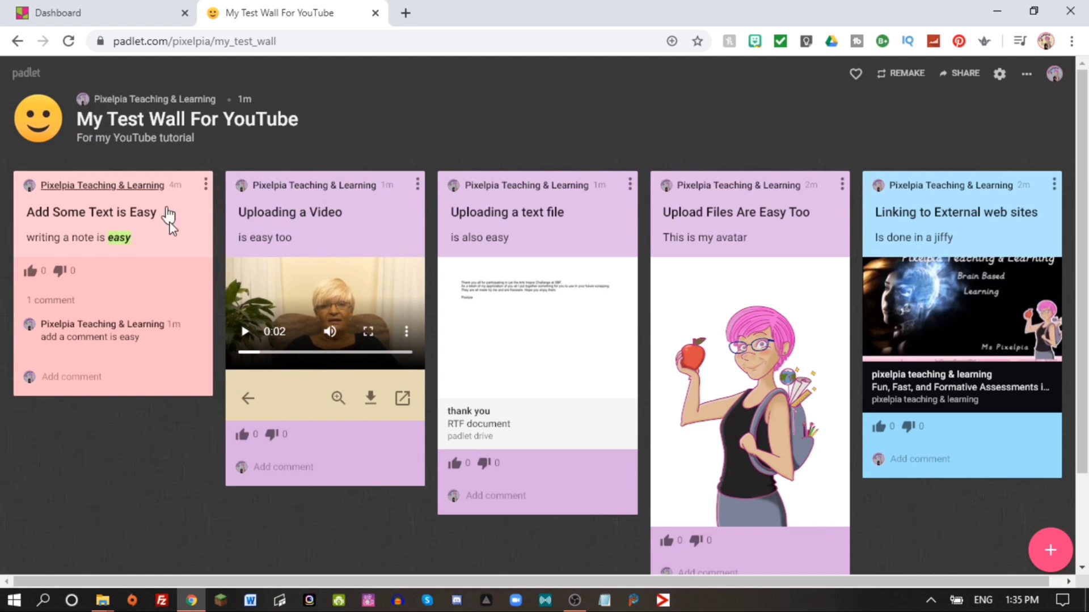
pyautogui.moveTo(1011, 236); pyautogui.dragTo(570, 315)
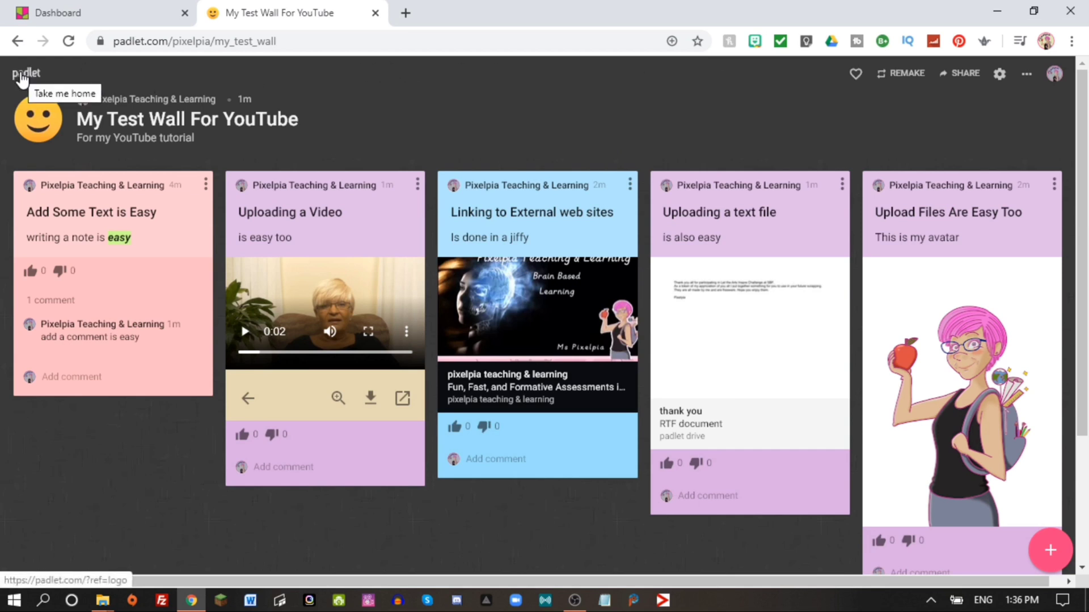
# Step: Return to the dashboard, view the "My test page" padlet and its creator's profile page, and close both
pyautogui.click(21, 78)
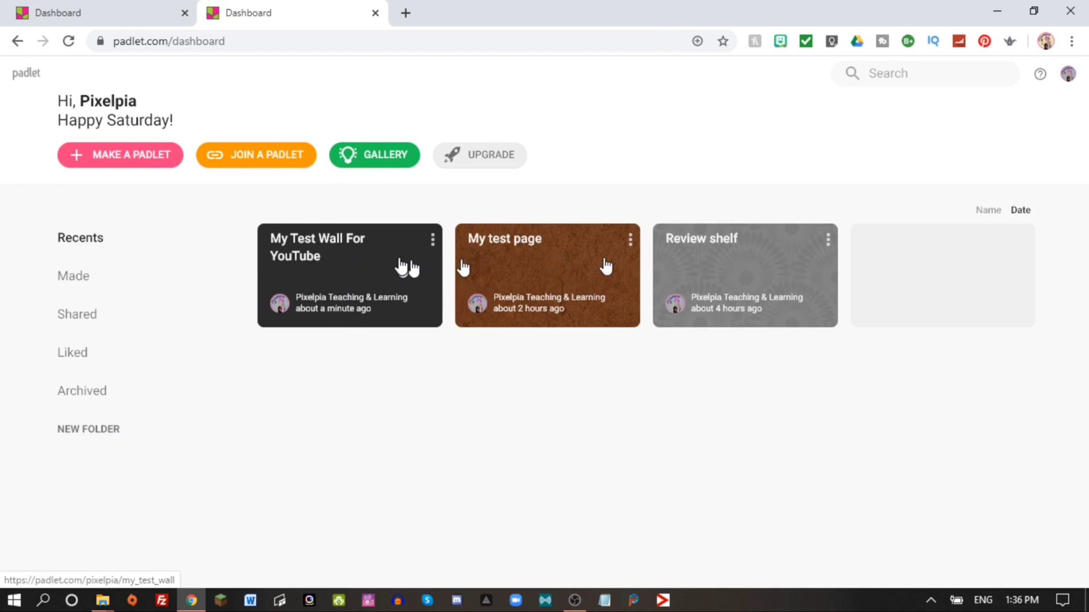
pyautogui.click(524, 261)
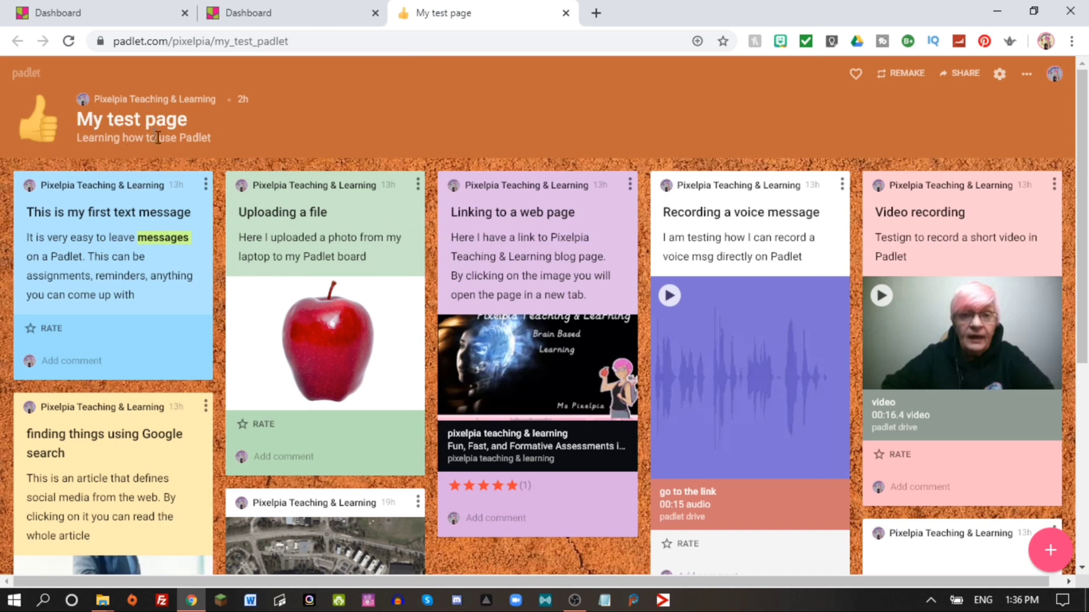
pyautogui.click(145, 100)
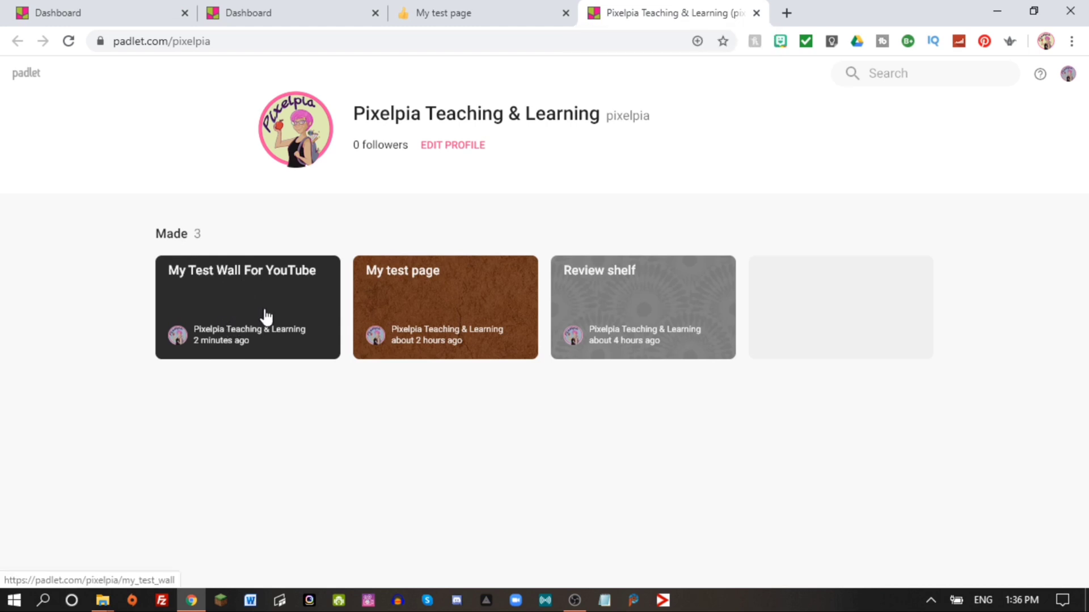
pyautogui.hotkey('ctrl', 'w')
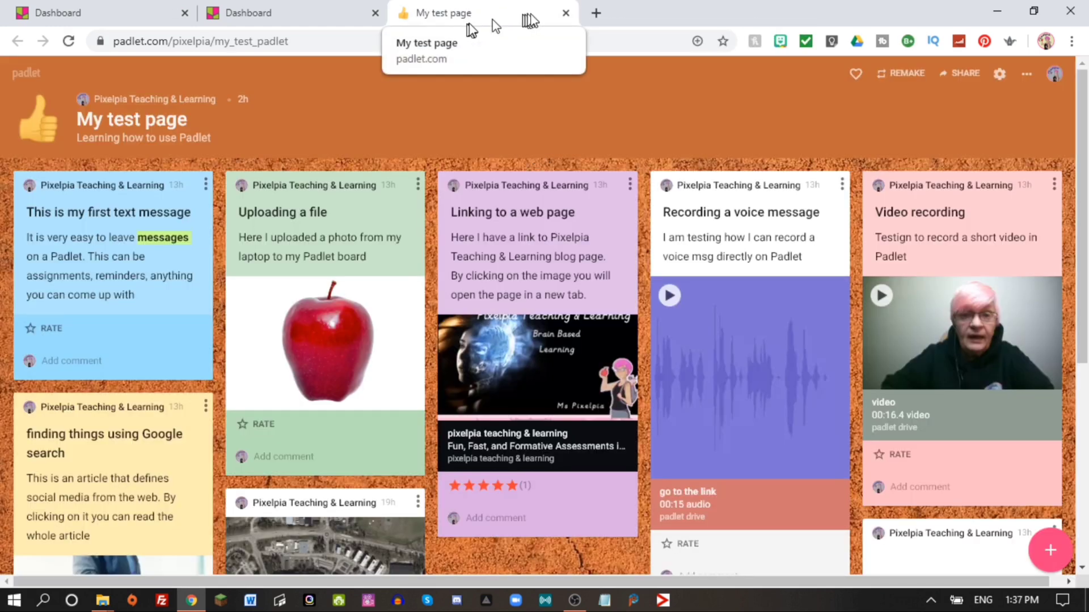
pyautogui.click(565, 12)
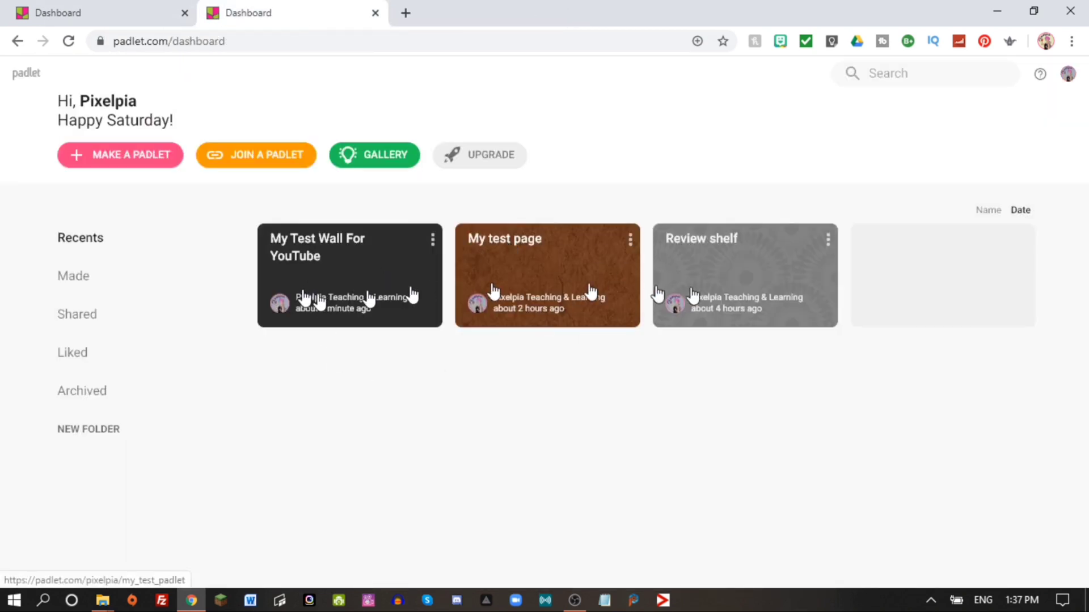
# Step: Reopen the "My Test Wall For YouTube" padlet from the dashboard to view it, and close it again
pyautogui.click(349, 277)
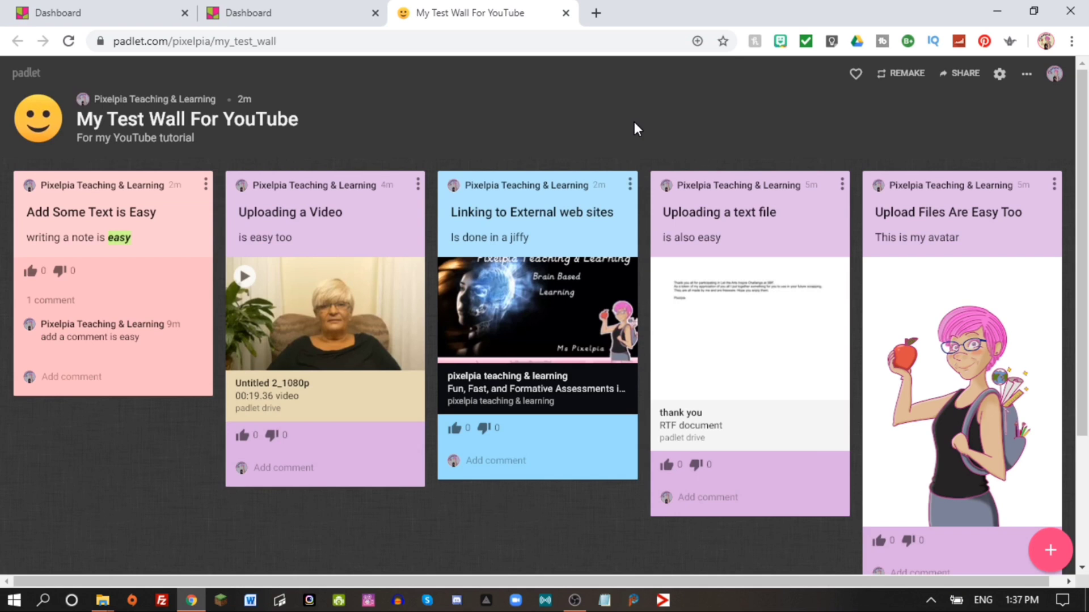
pyautogui.click(566, 14)
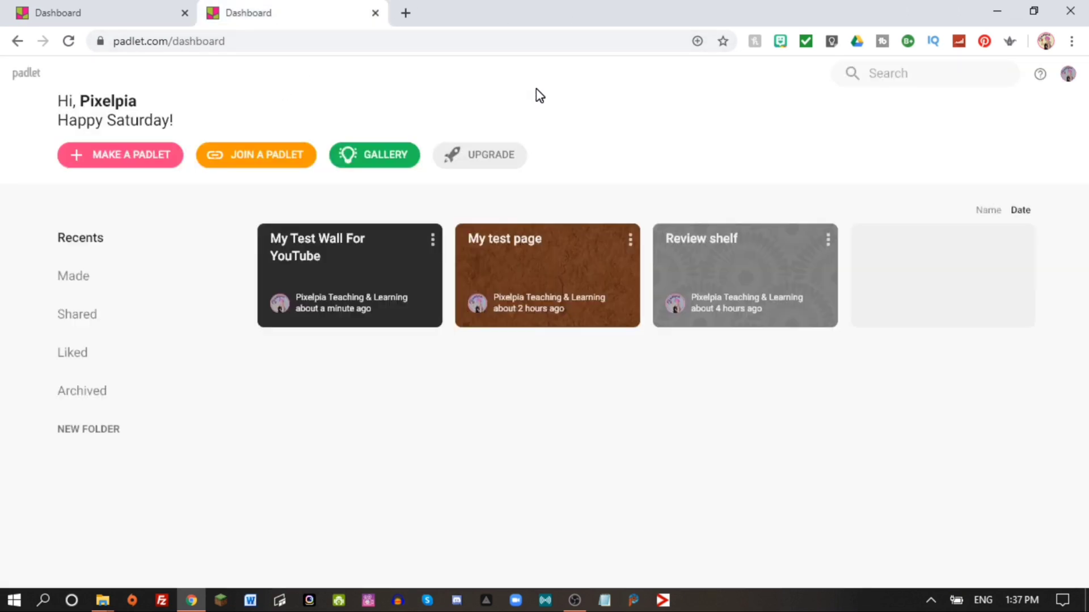